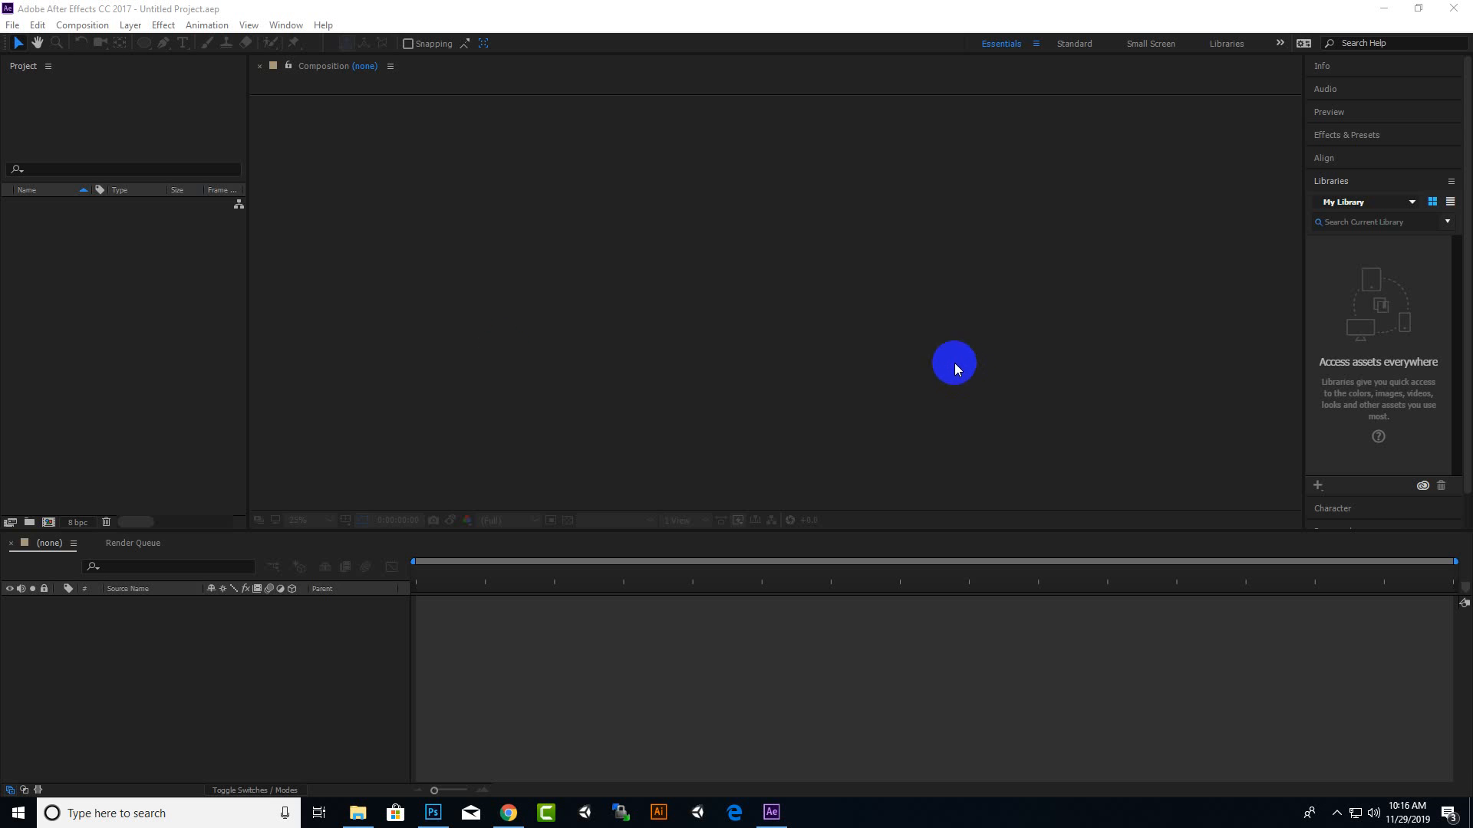
Create a composition named bounceball with the HDTV 1080 29.97 preset and a duration of 5 seconds
{"action": "right_click", "coordinate": [159, 274]}
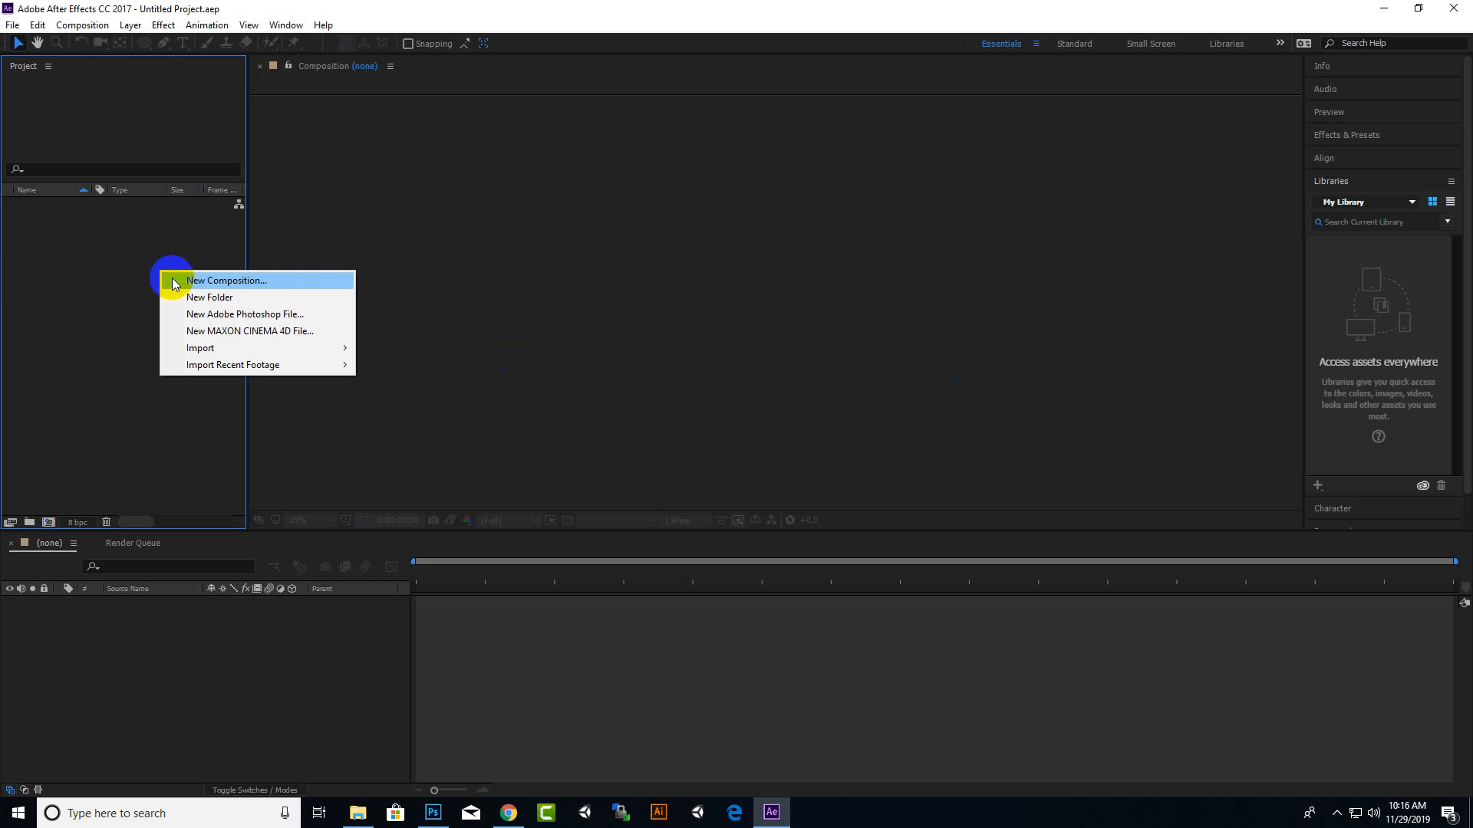
{"action": "left_click", "coordinate": [182, 287]}
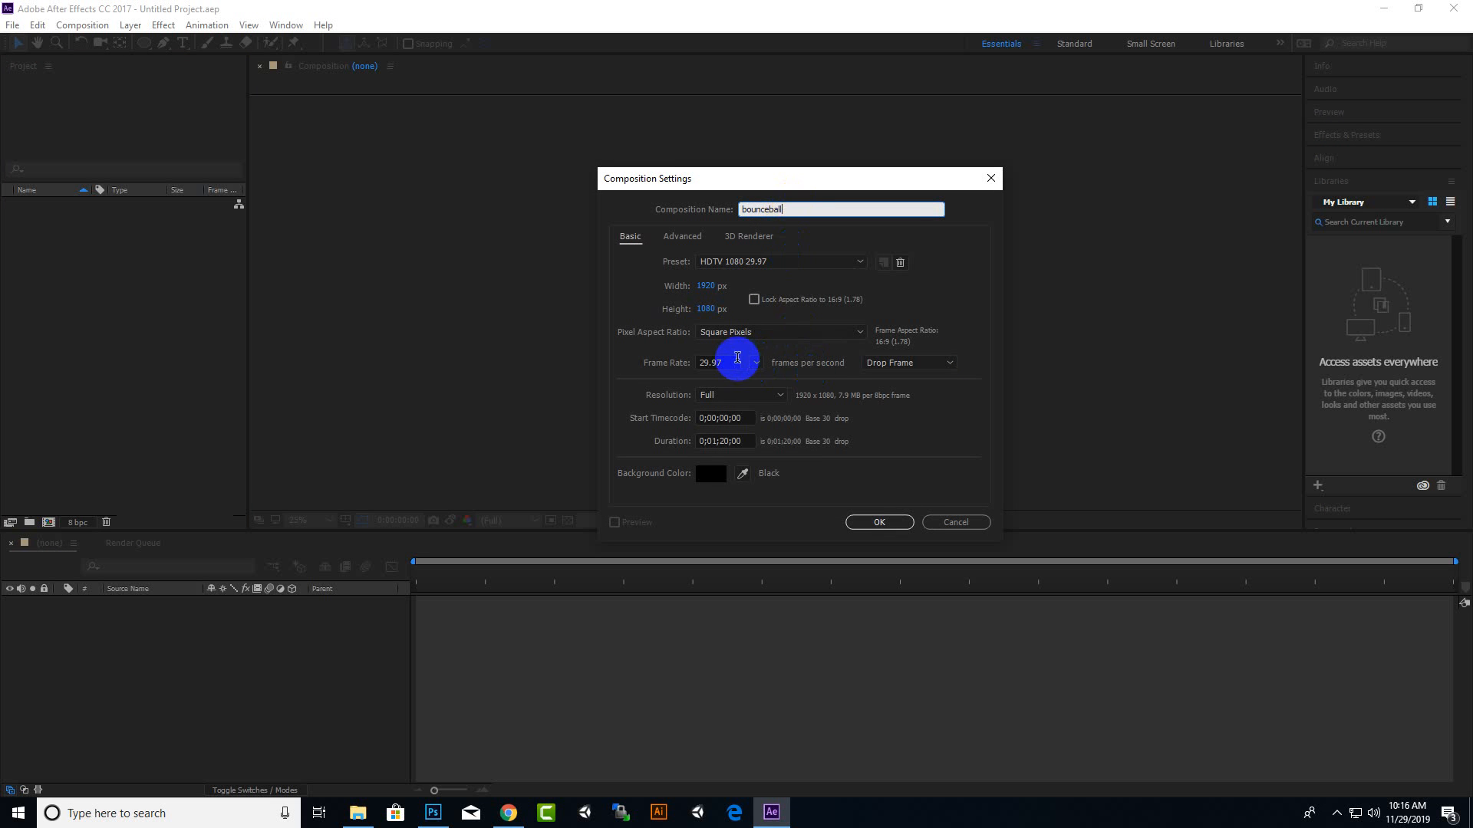
{"action": "left_click", "coordinate": [725, 442]}
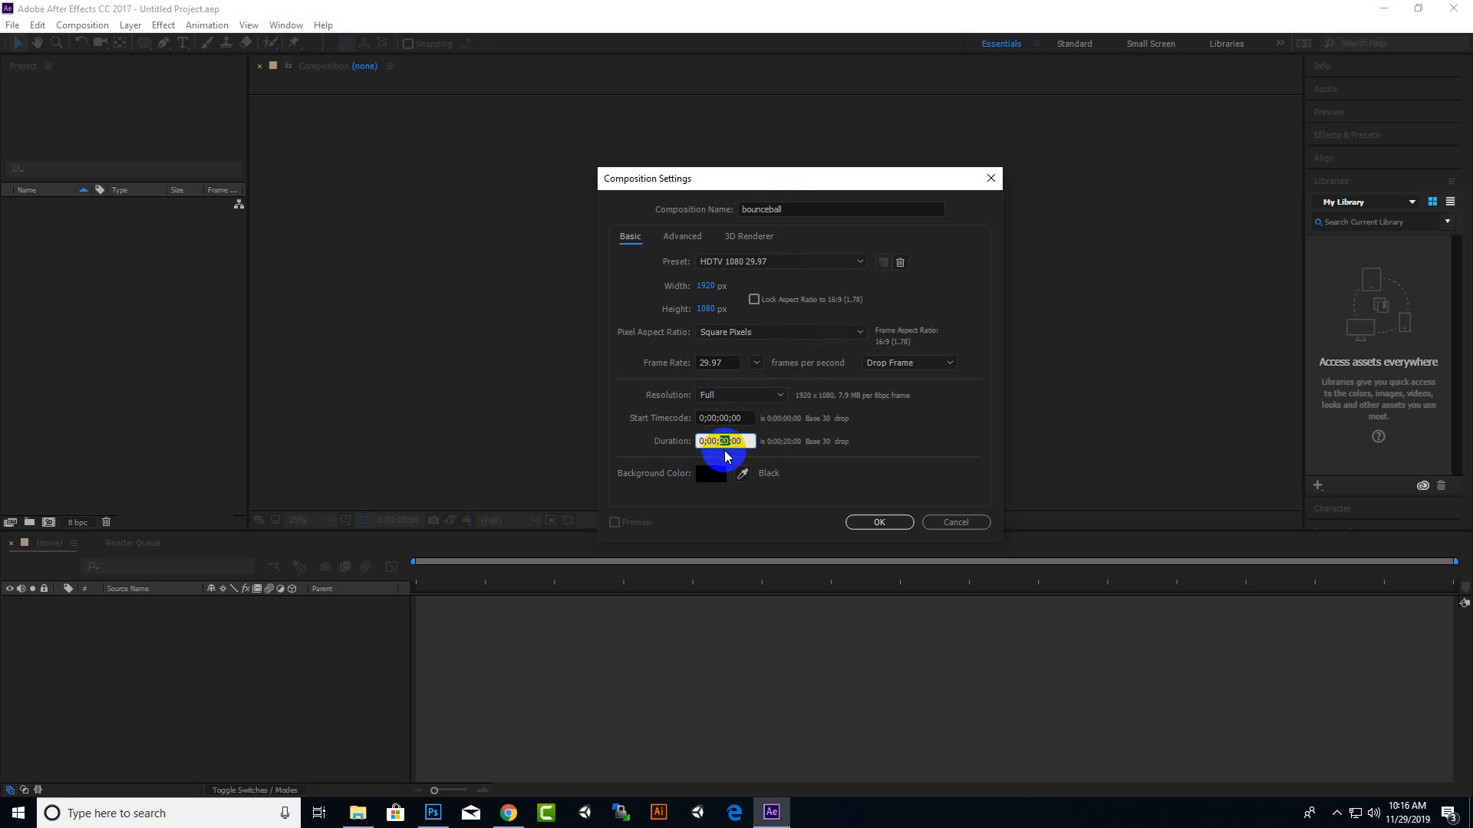
{"action": "left_click", "coordinate": [880, 522]}
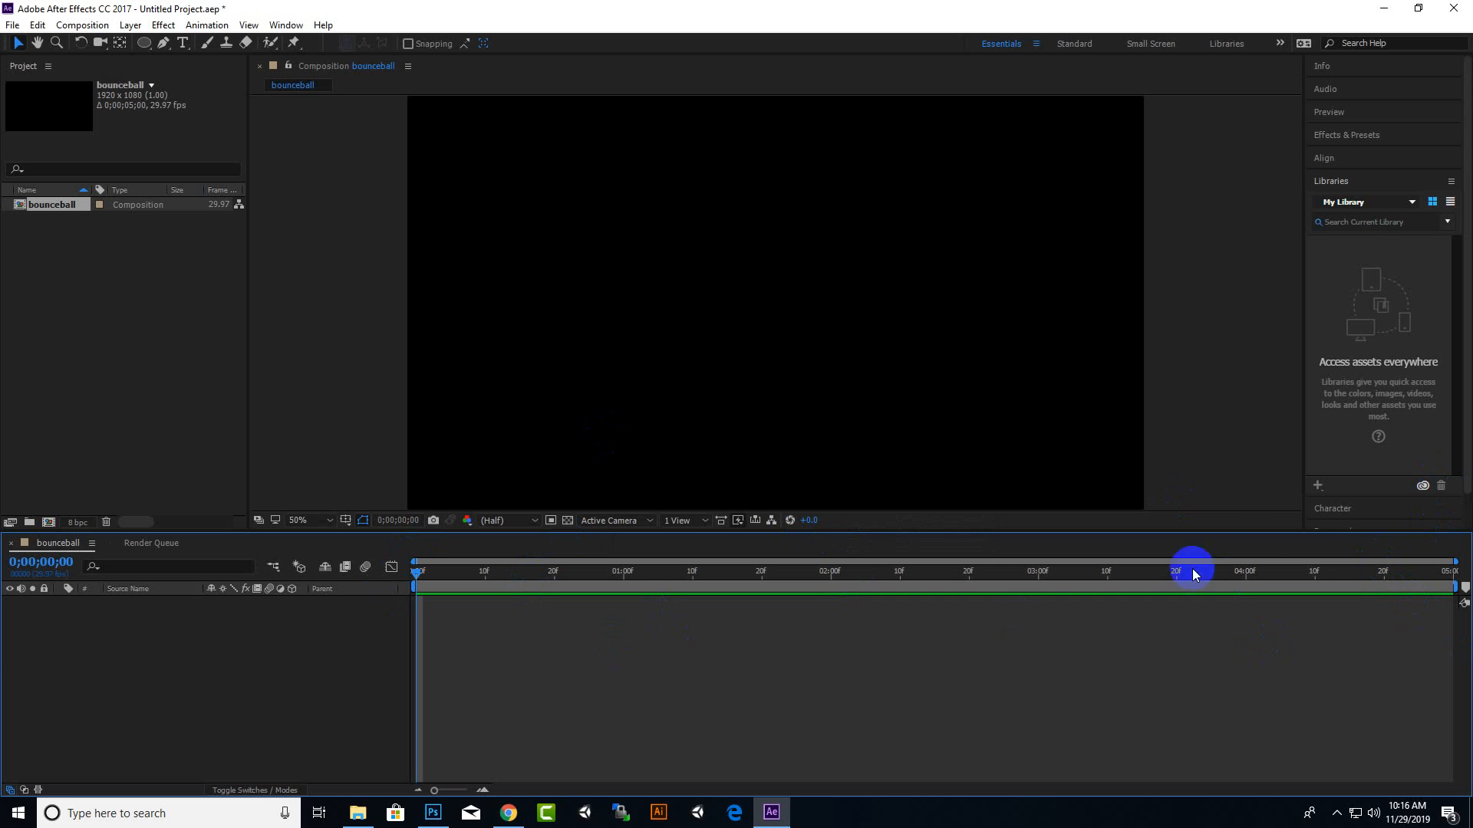
{"action": "key", "text": "comma"}
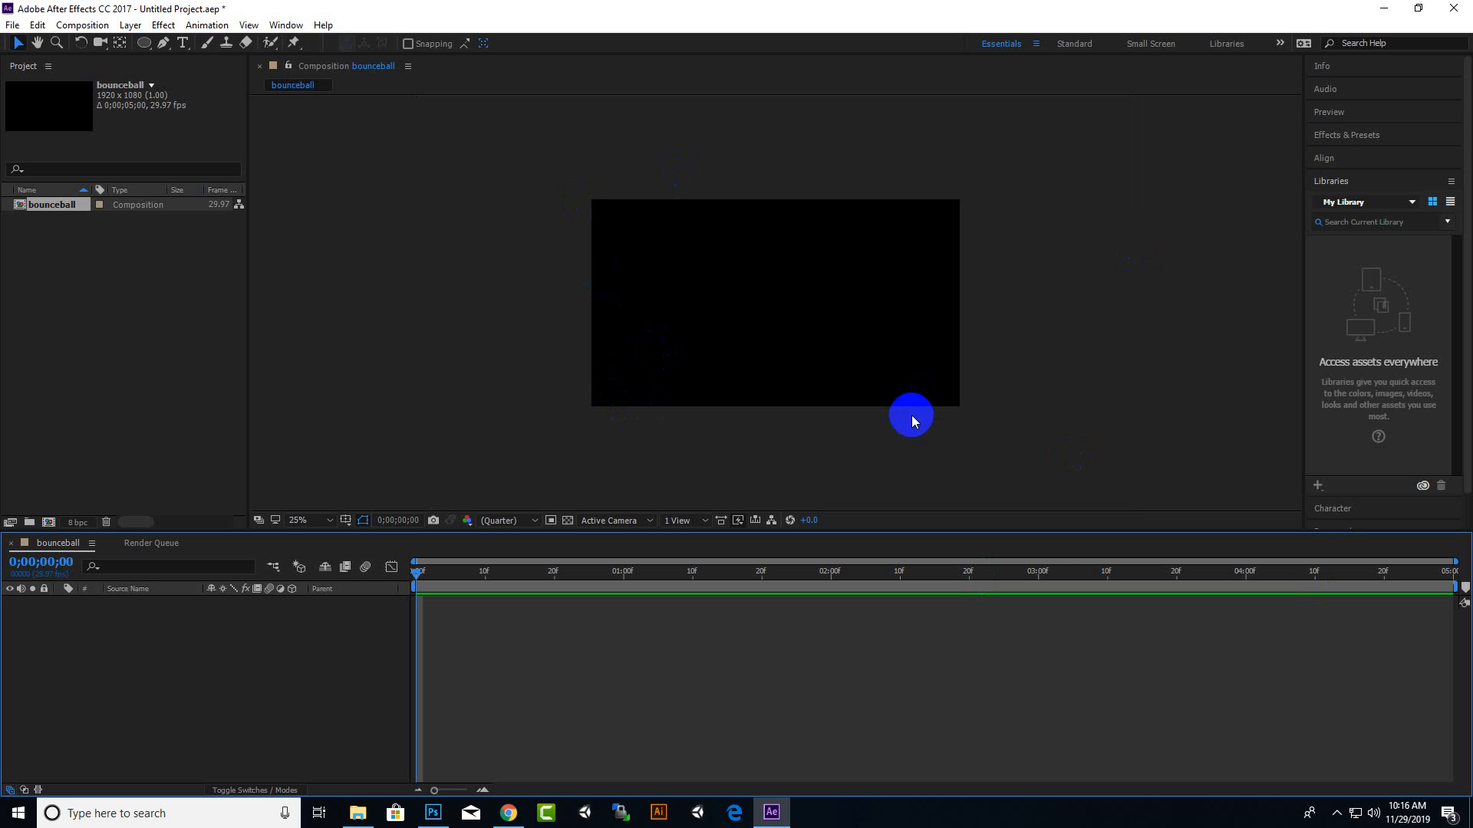
{"action": "left_click", "coordinate": [142, 44]}
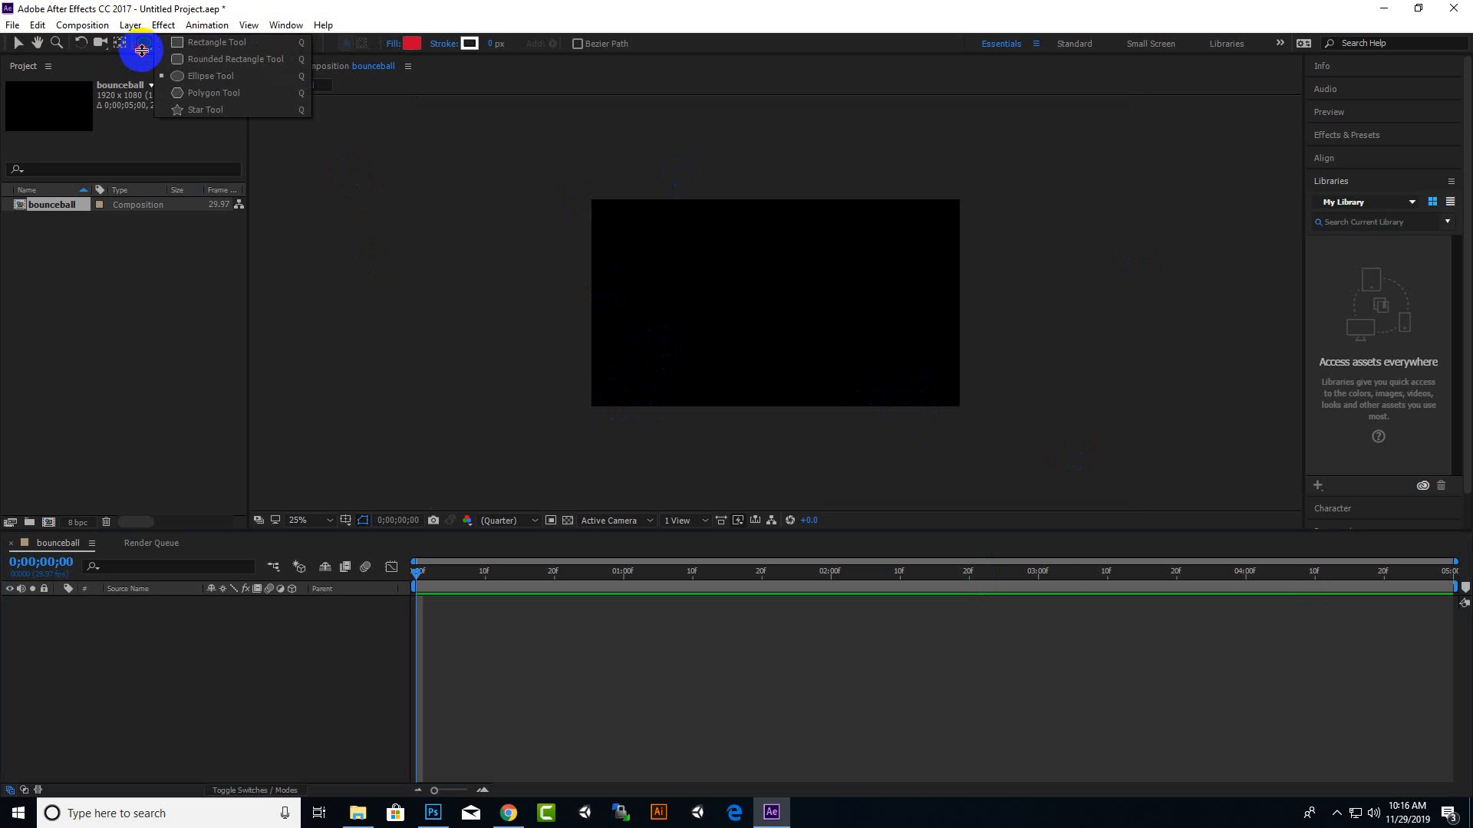
{"action": "left_click", "coordinate": [180, 42]}
{"action": "mouse_move", "coordinate": [561, 163]}
{"action": "left_mouse_down"}
{"action": "mouse_move", "coordinate": [961, 453]}
{"action": "mouse_move", "coordinate": [1031, 448]}
{"action": "left_mouse_up"}
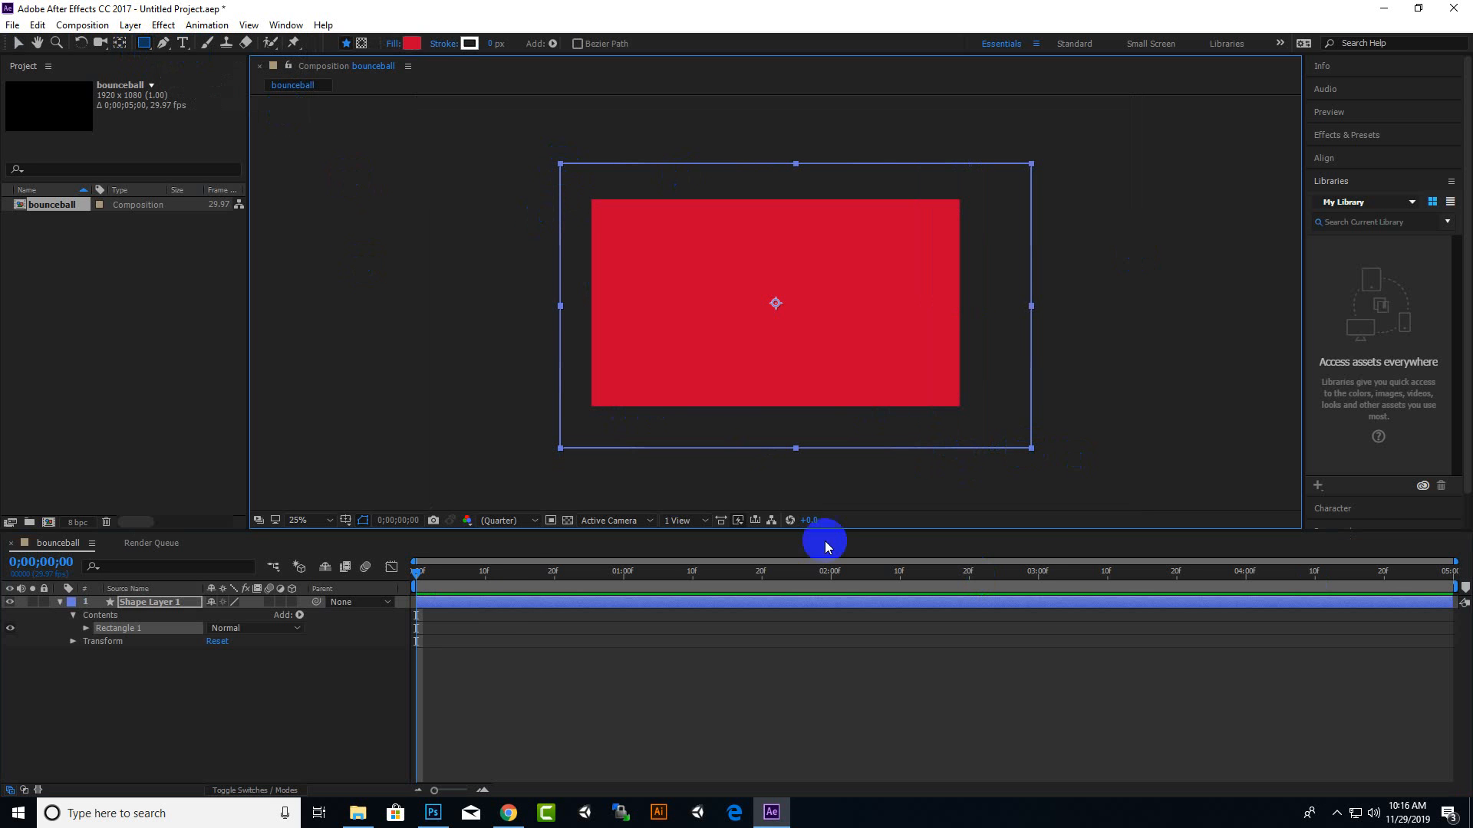
{"action": "key", "text": "Delete"}
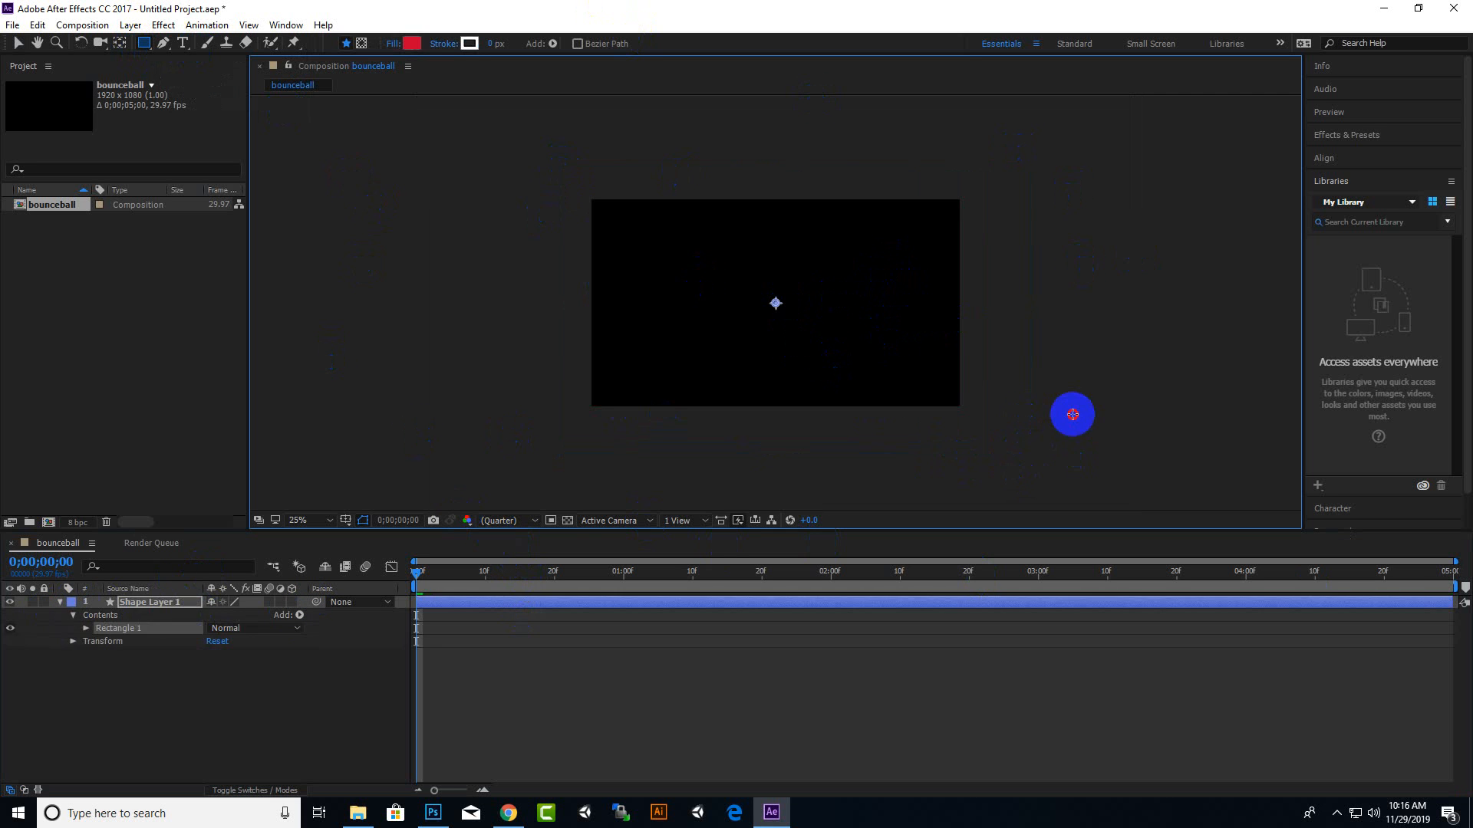
{"action": "right_click", "coordinate": [172, 605]}
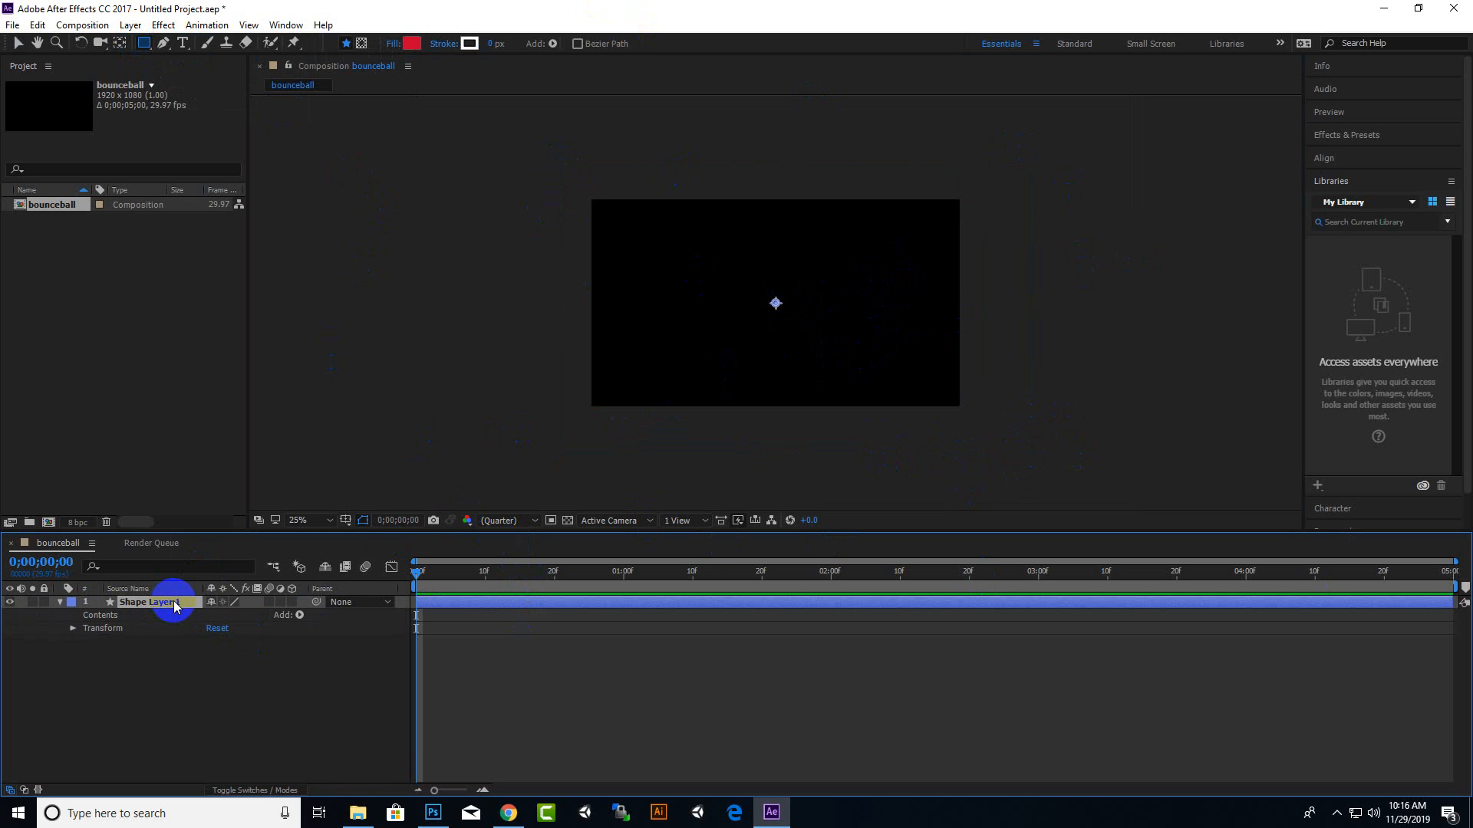
{"action": "left_click", "coordinate": [100, 660]}
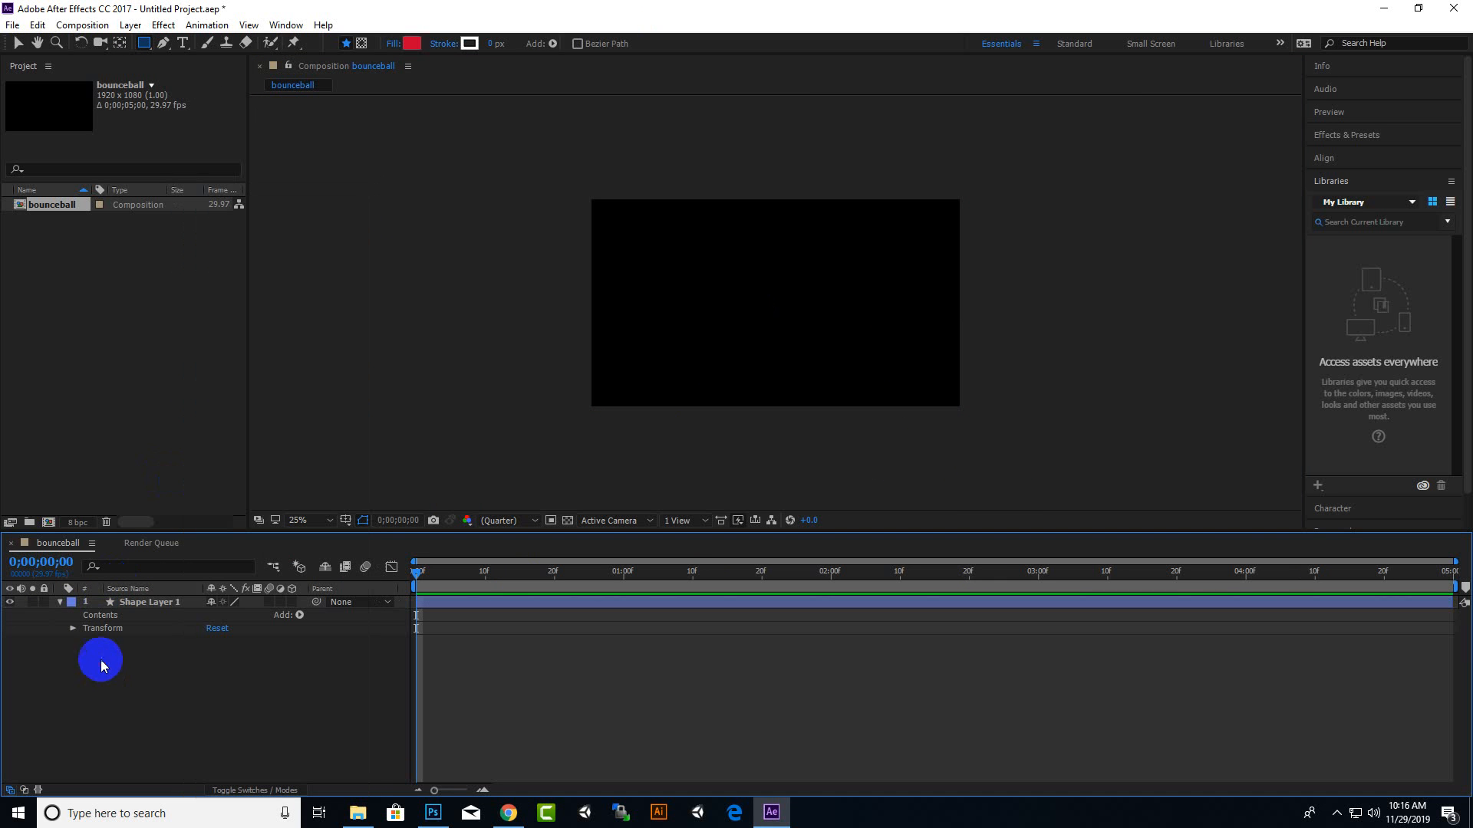
{"action": "left_click", "coordinate": [118, 601]}
{"action": "key", "text": "Delete"}
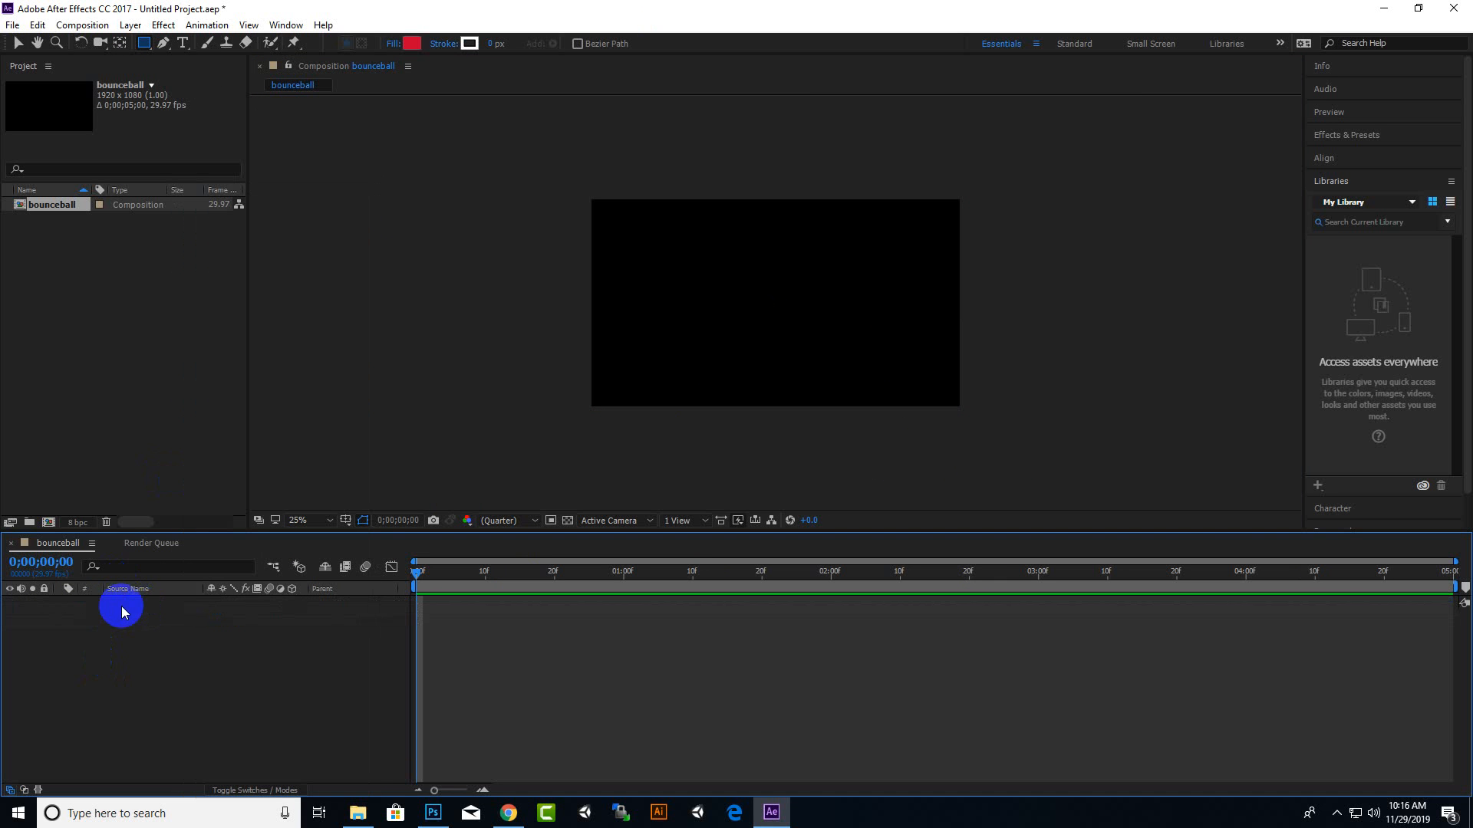
Add a rectangle shape covering the whole composition frame and set its fill to green 07BB7E
{"action": "double_click", "coordinate": [144, 44]}
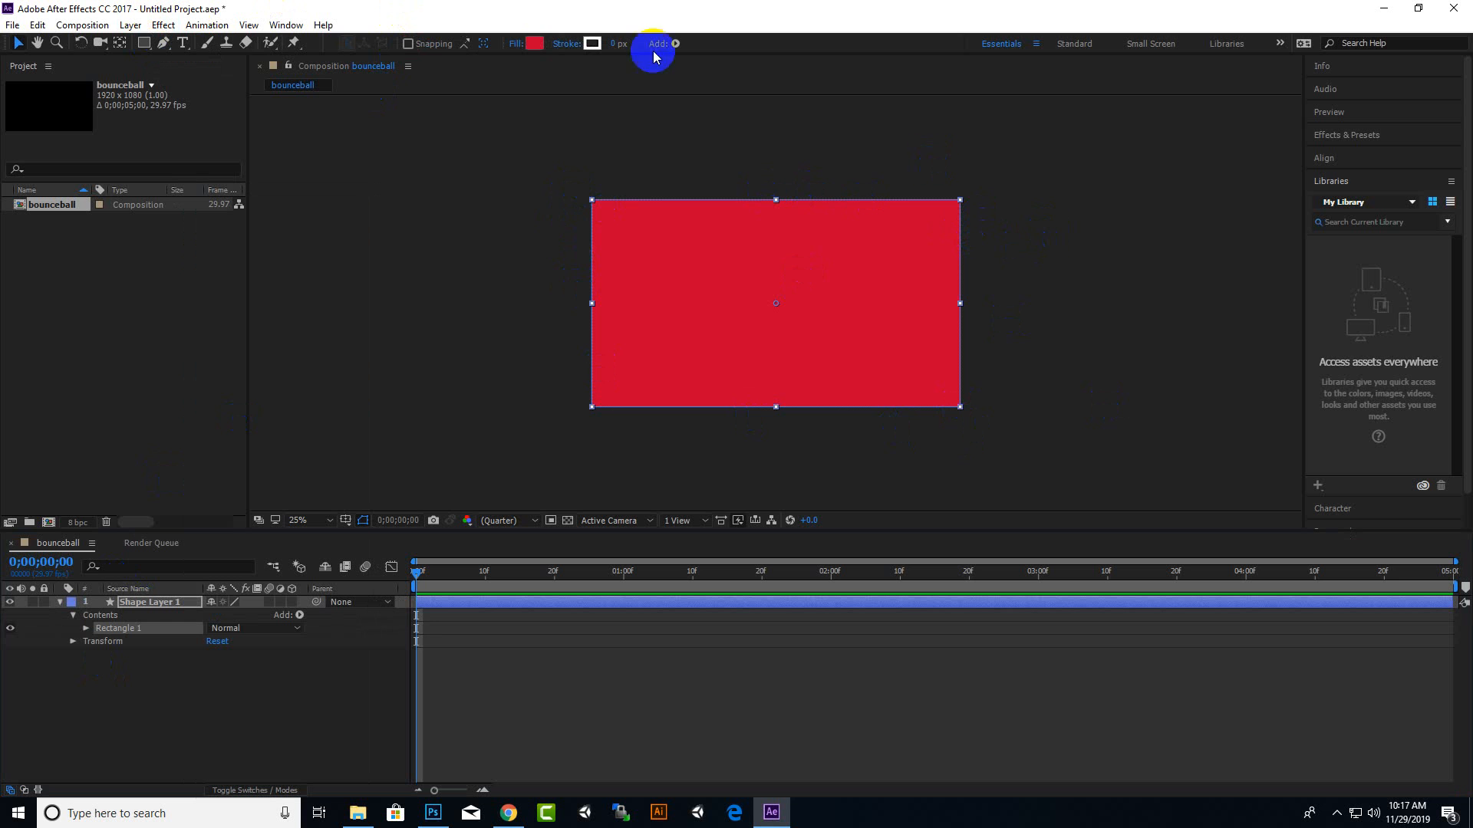
{"action": "left_click", "coordinate": [534, 43]}
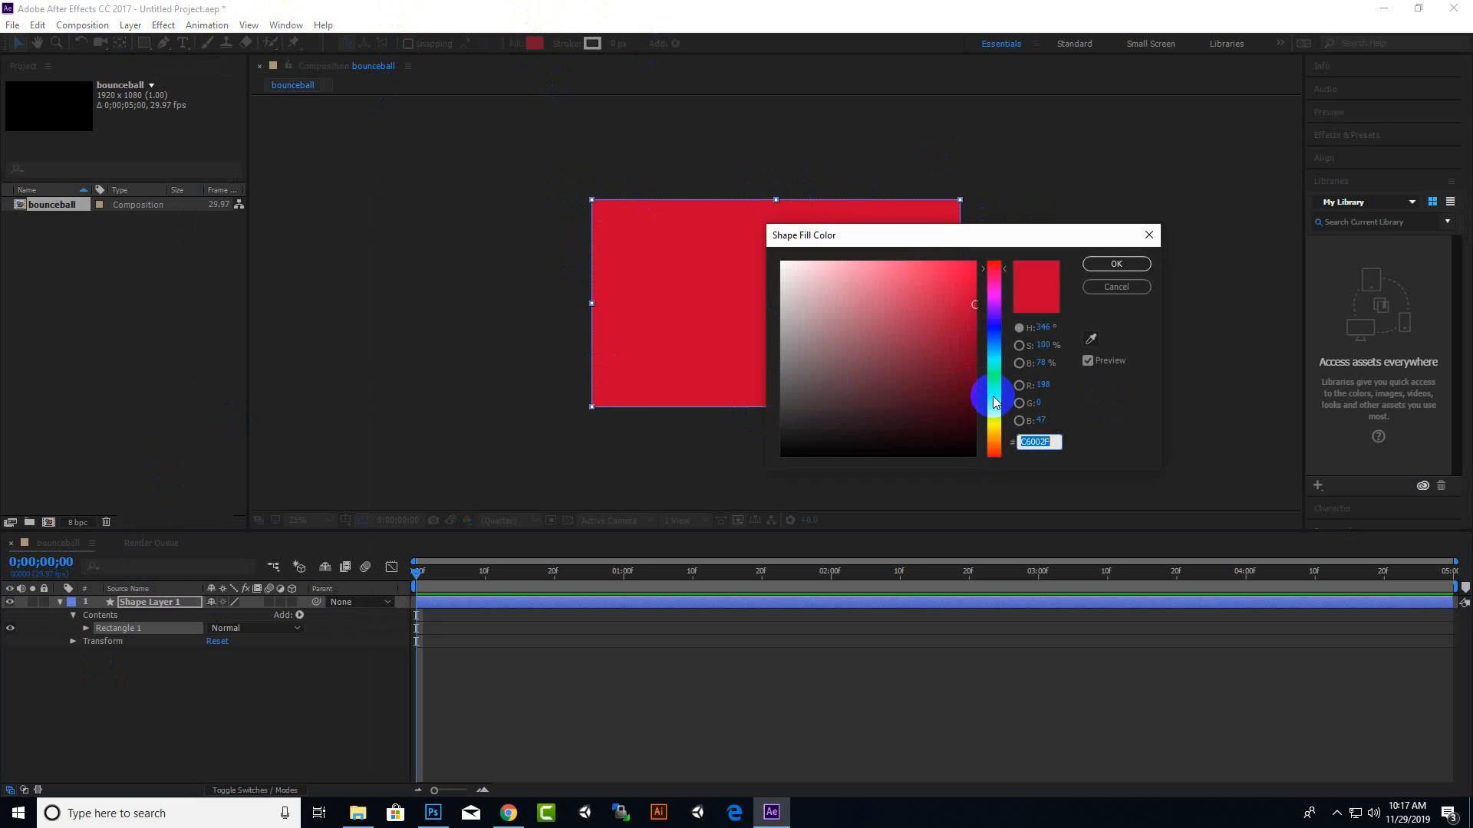
{"action": "left_click", "coordinate": [994, 409]}
{"action": "left_click", "coordinate": [993, 371]}
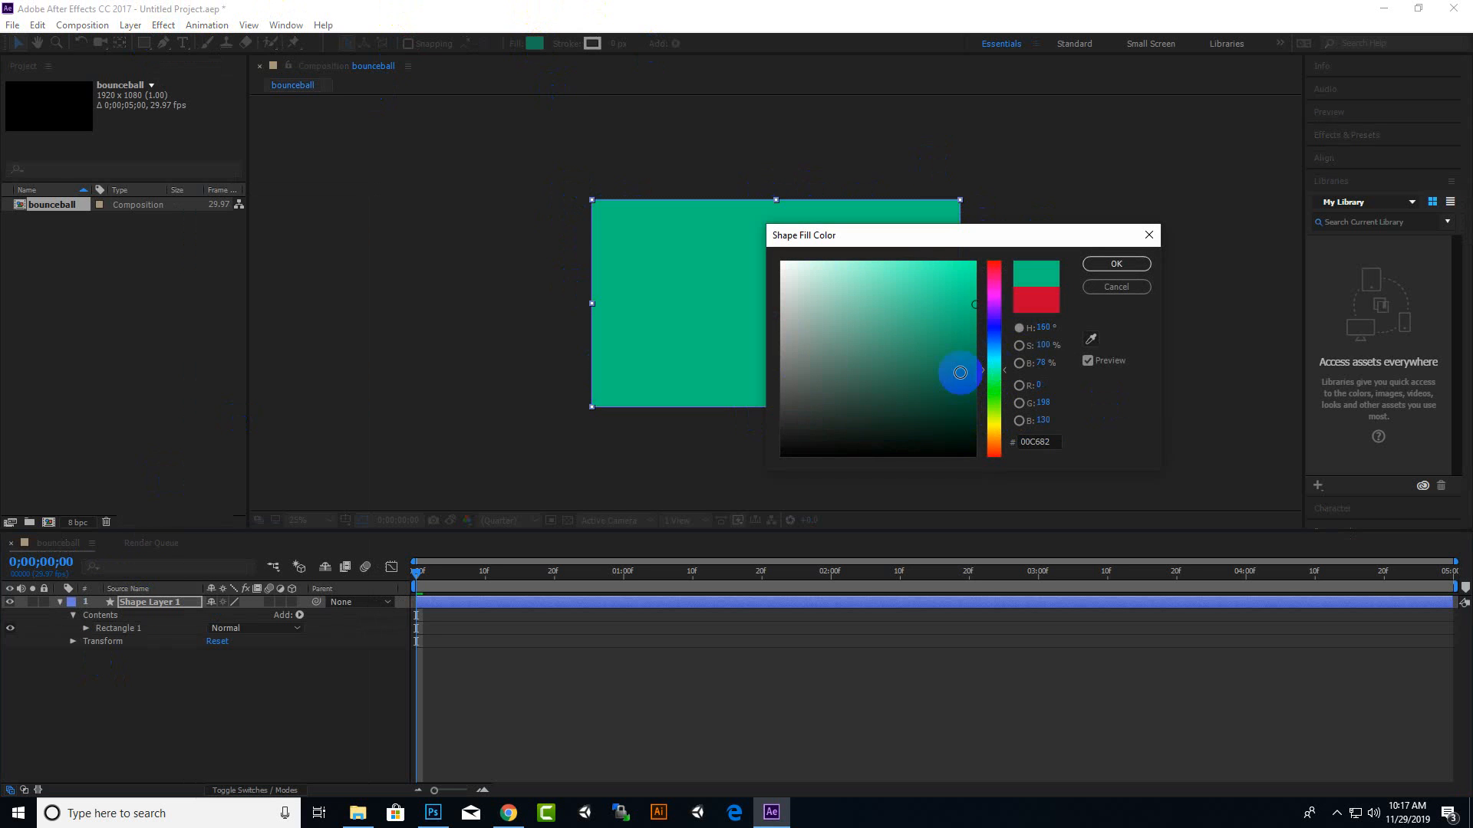
{"action": "left_click_drag", "start_coordinate": [958, 368], "coordinate": [968, 313]}
{"action": "left_click", "coordinate": [1098, 274]}
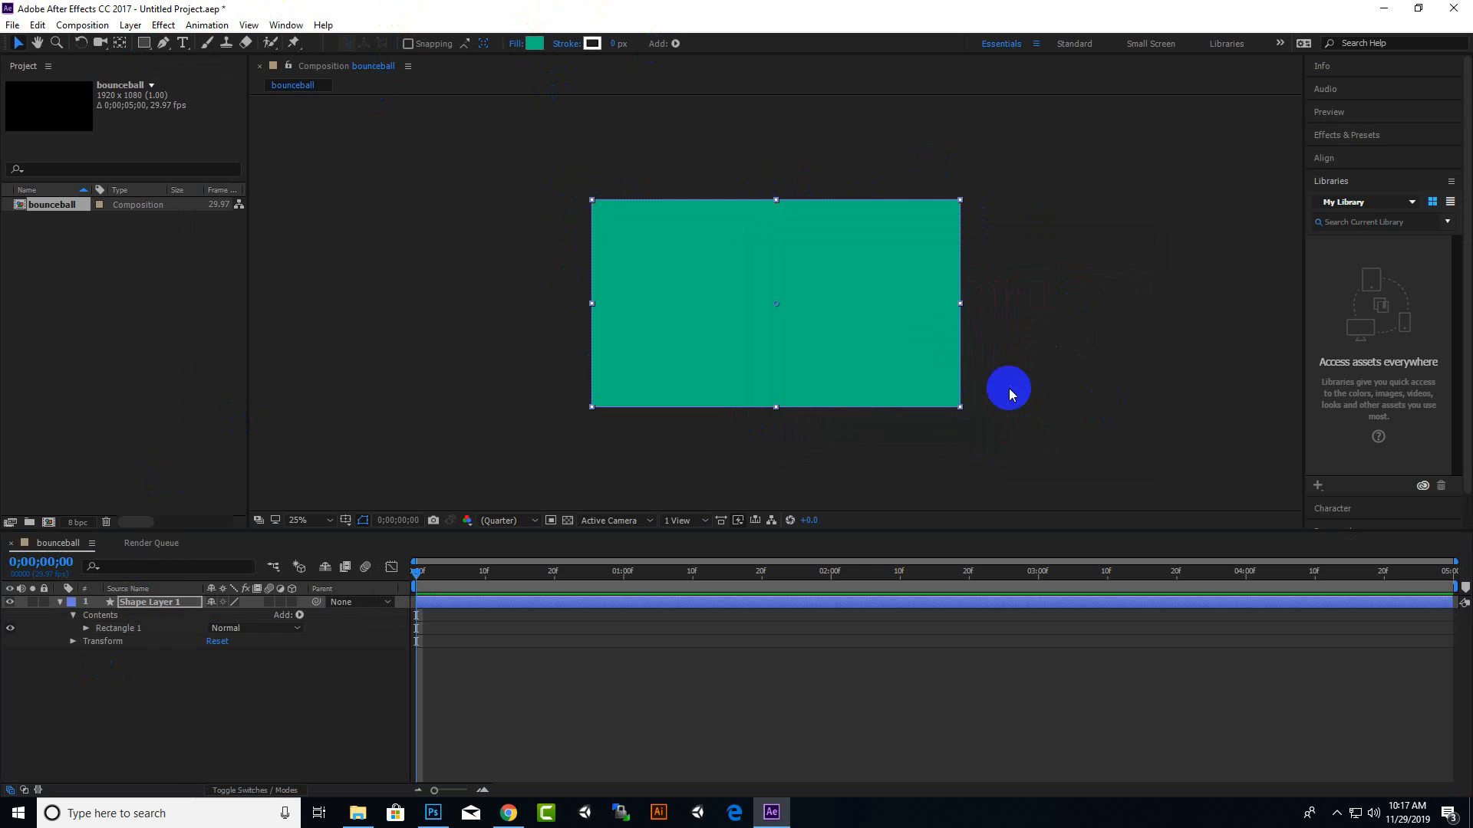
Draw a full-width rectangle along the frame's lower edge as the floor and fill it with blue 006DCA
{"action": "left_click", "coordinate": [144, 43]}
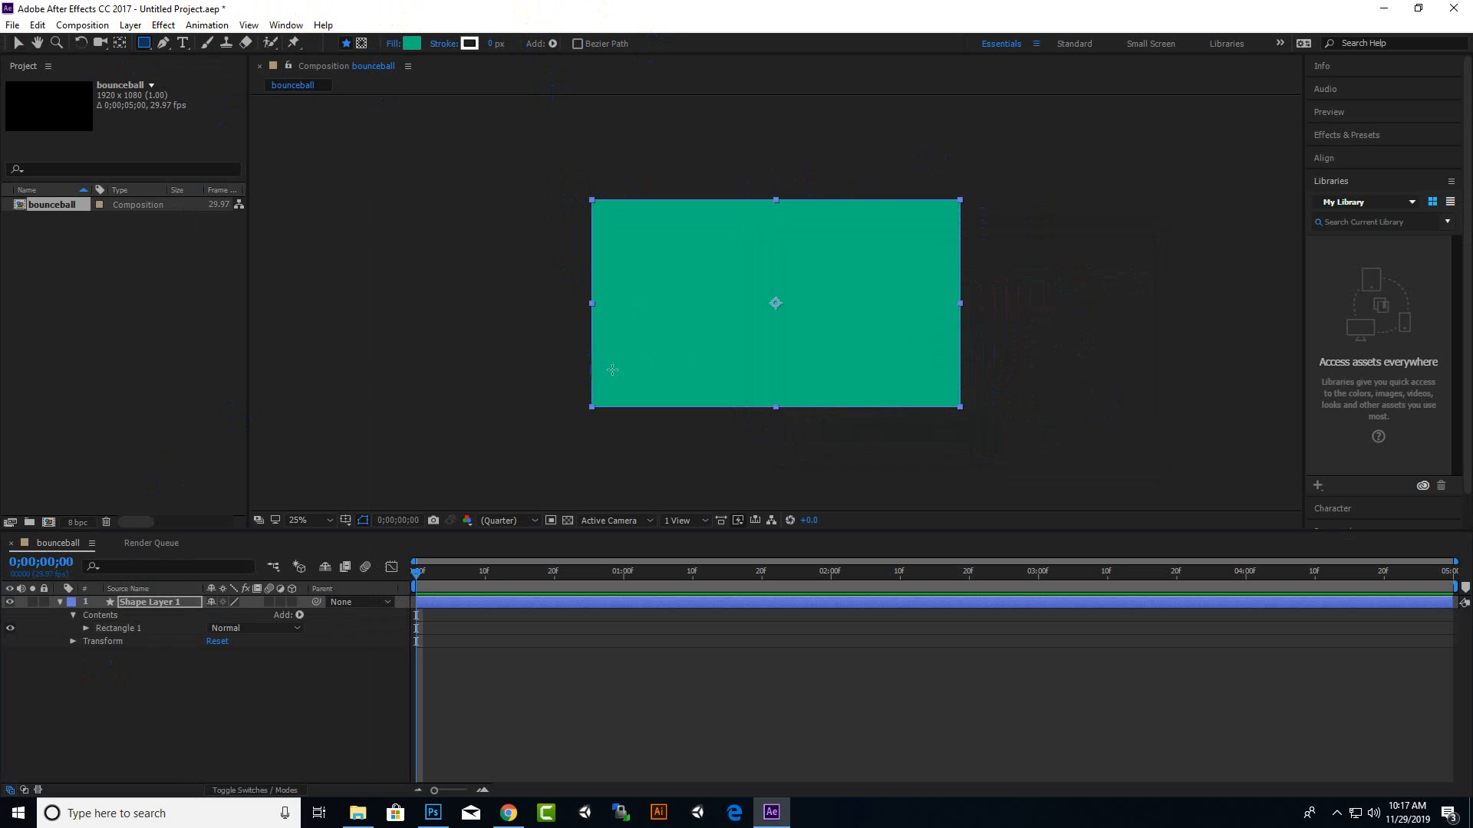
{"action": "left_click_drag", "start_coordinate": [591, 360], "coordinate": [961, 413]}
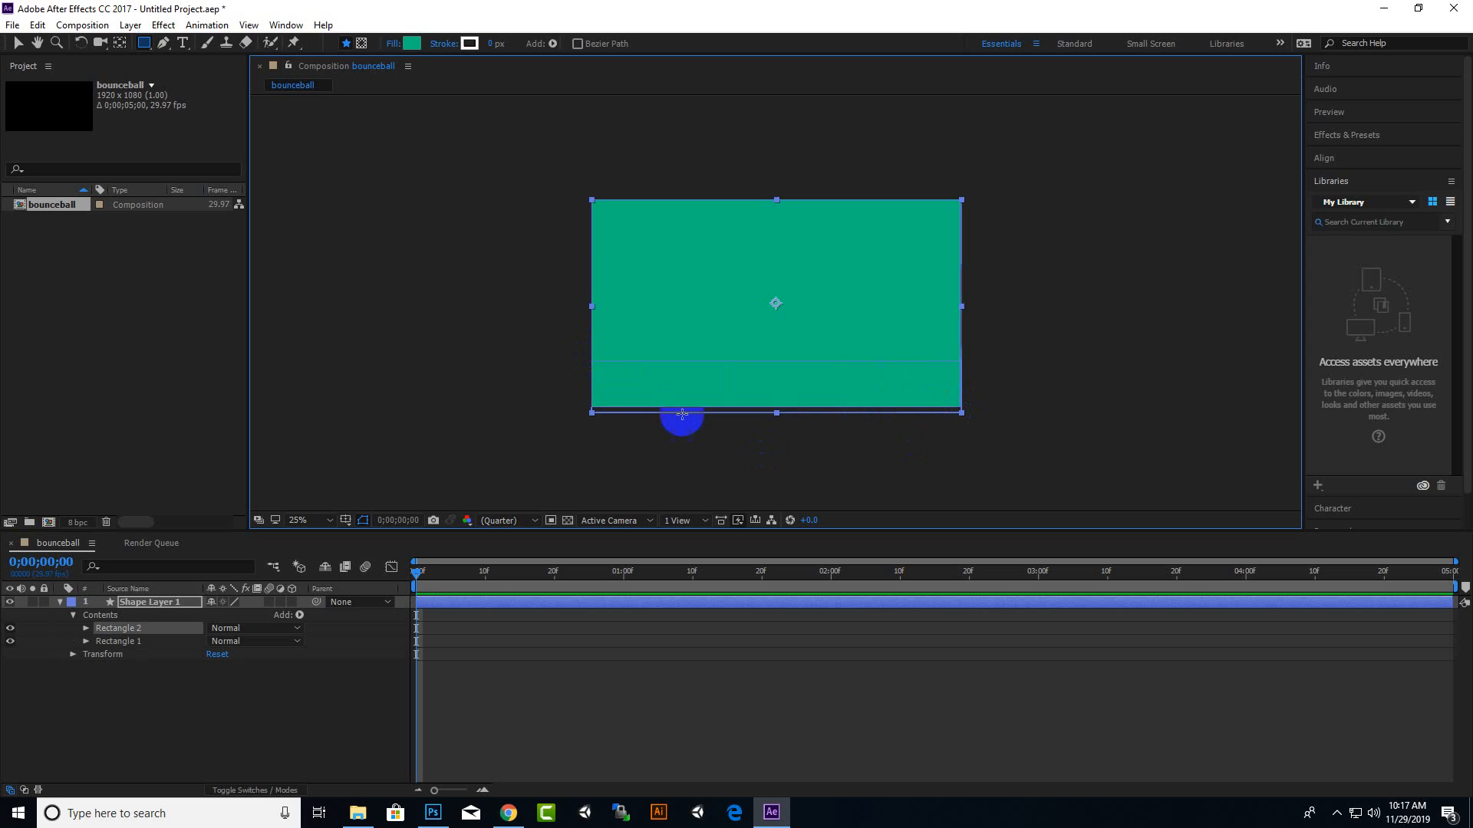
{"action": "left_click", "coordinate": [412, 43]}
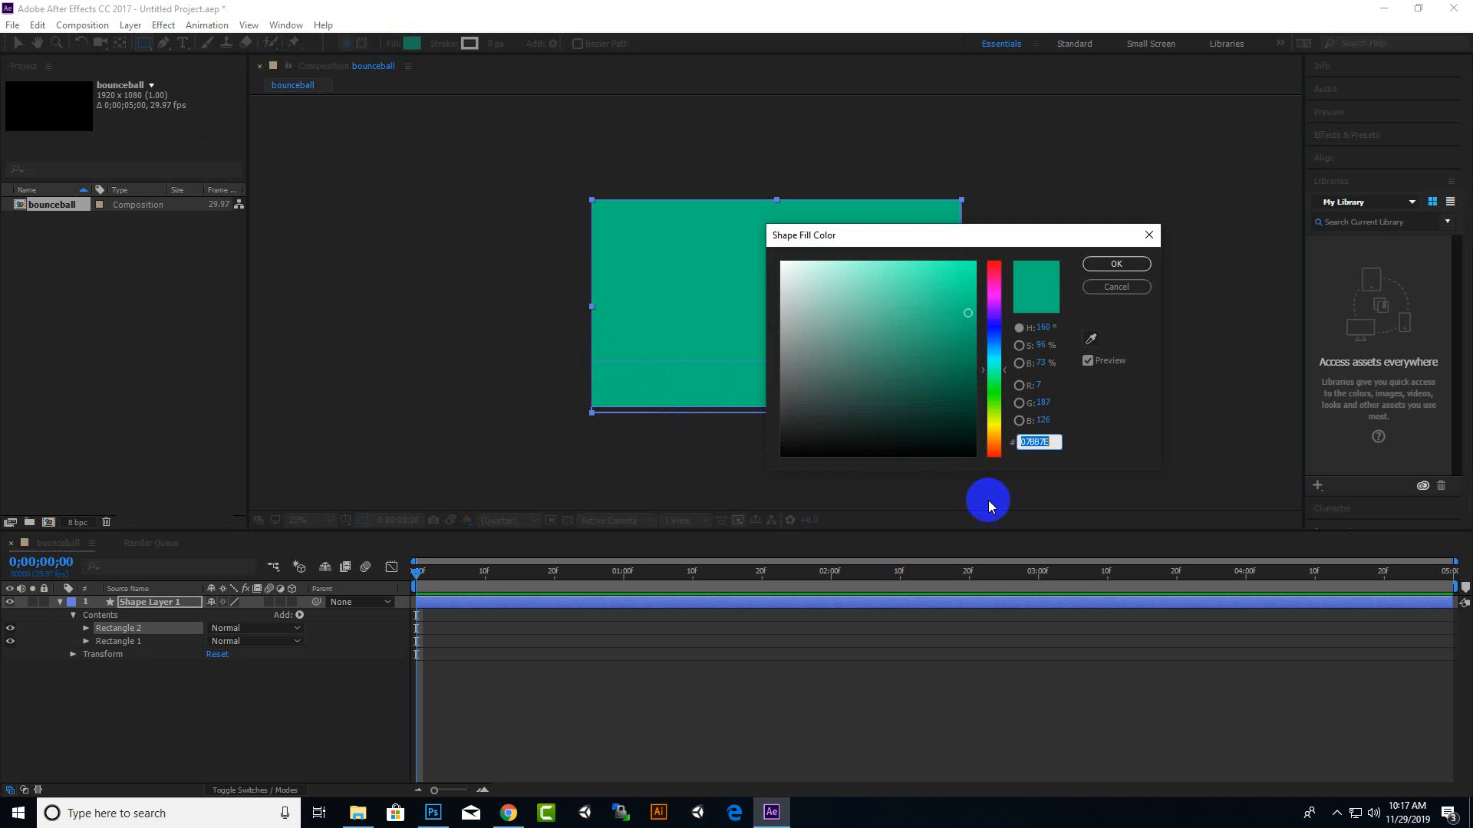
{"action": "left_click", "coordinate": [998, 344]}
{"action": "left_click_drag", "start_coordinate": [964, 329], "coordinate": [977, 302]}
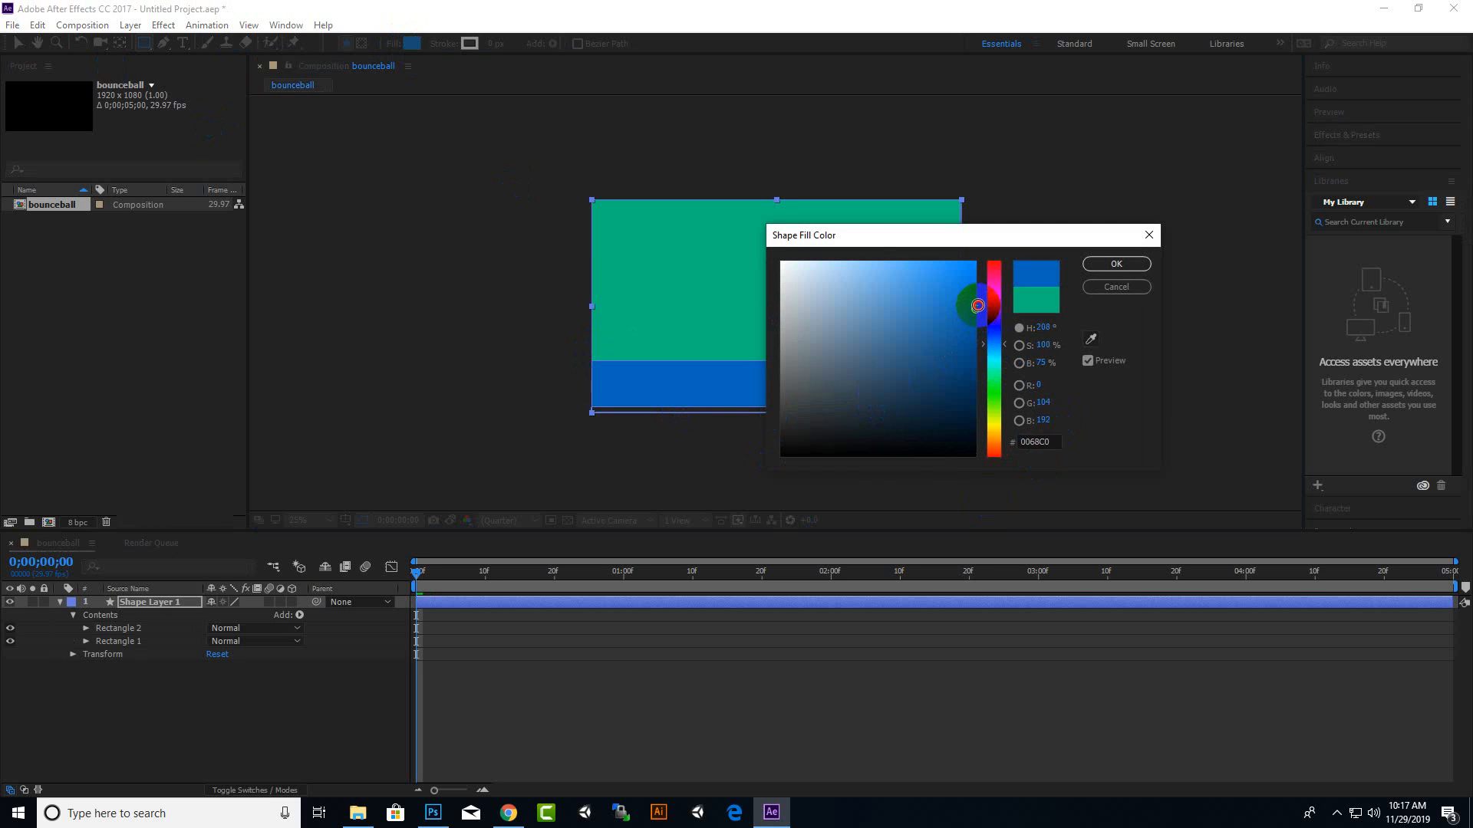
{"action": "left_click", "coordinate": [1105, 265]}
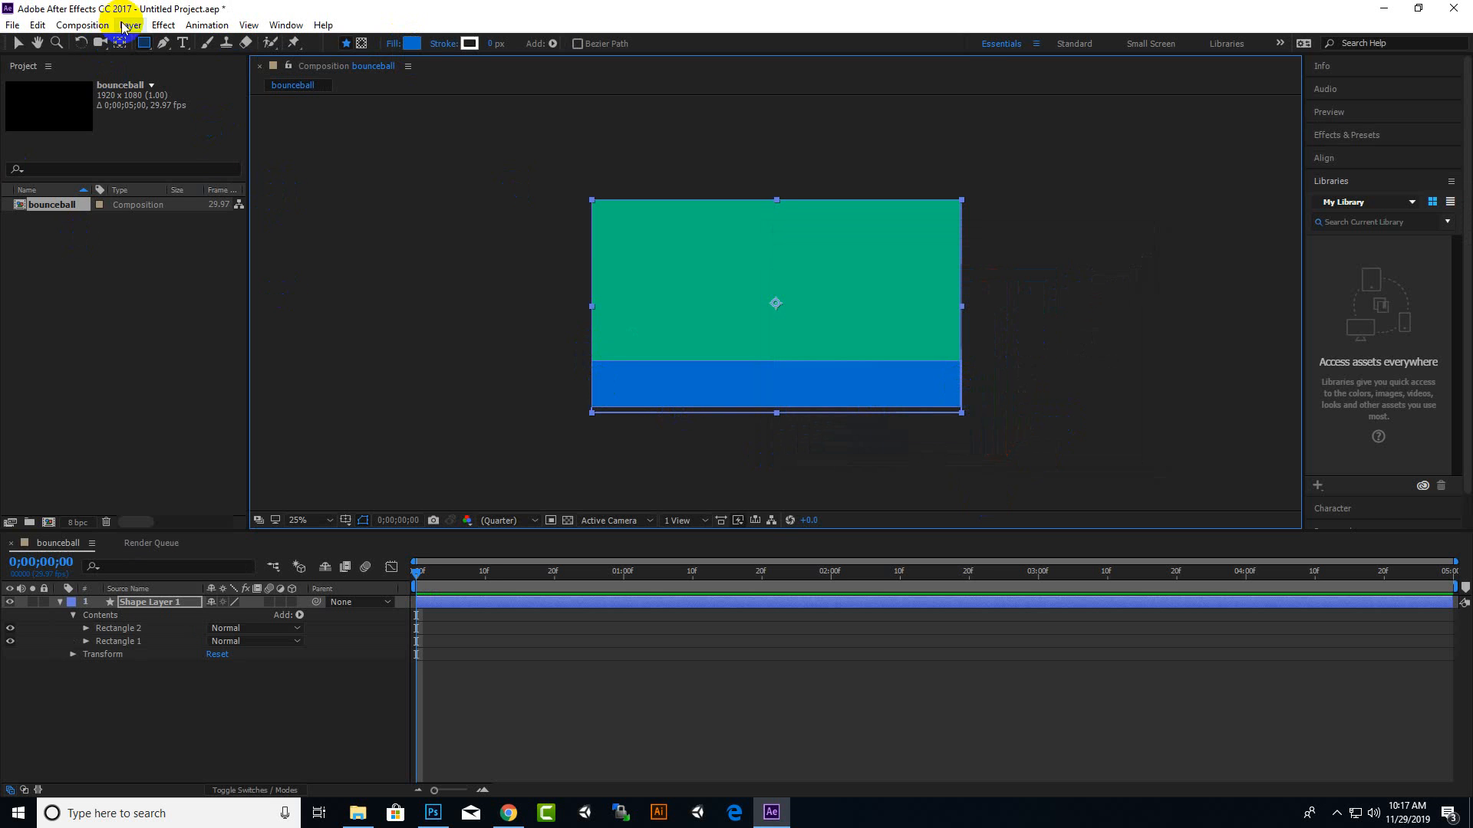
{"action": "left_click", "coordinate": [146, 45]}
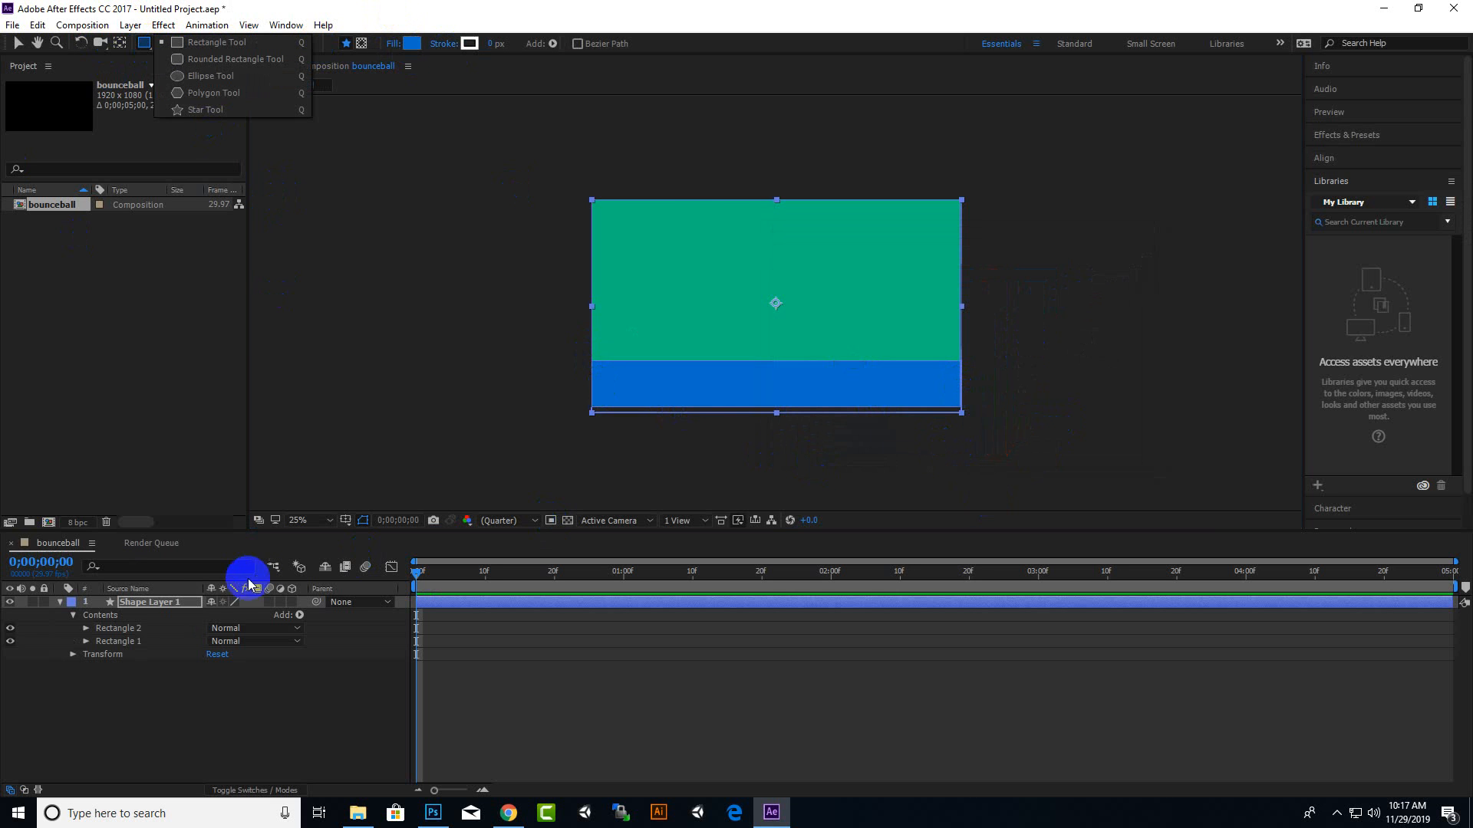
{"action": "left_click", "coordinate": [207, 76]}
{"action": "left_click_drag", "start_coordinate": [634, 223], "coordinate": [703, 294]}
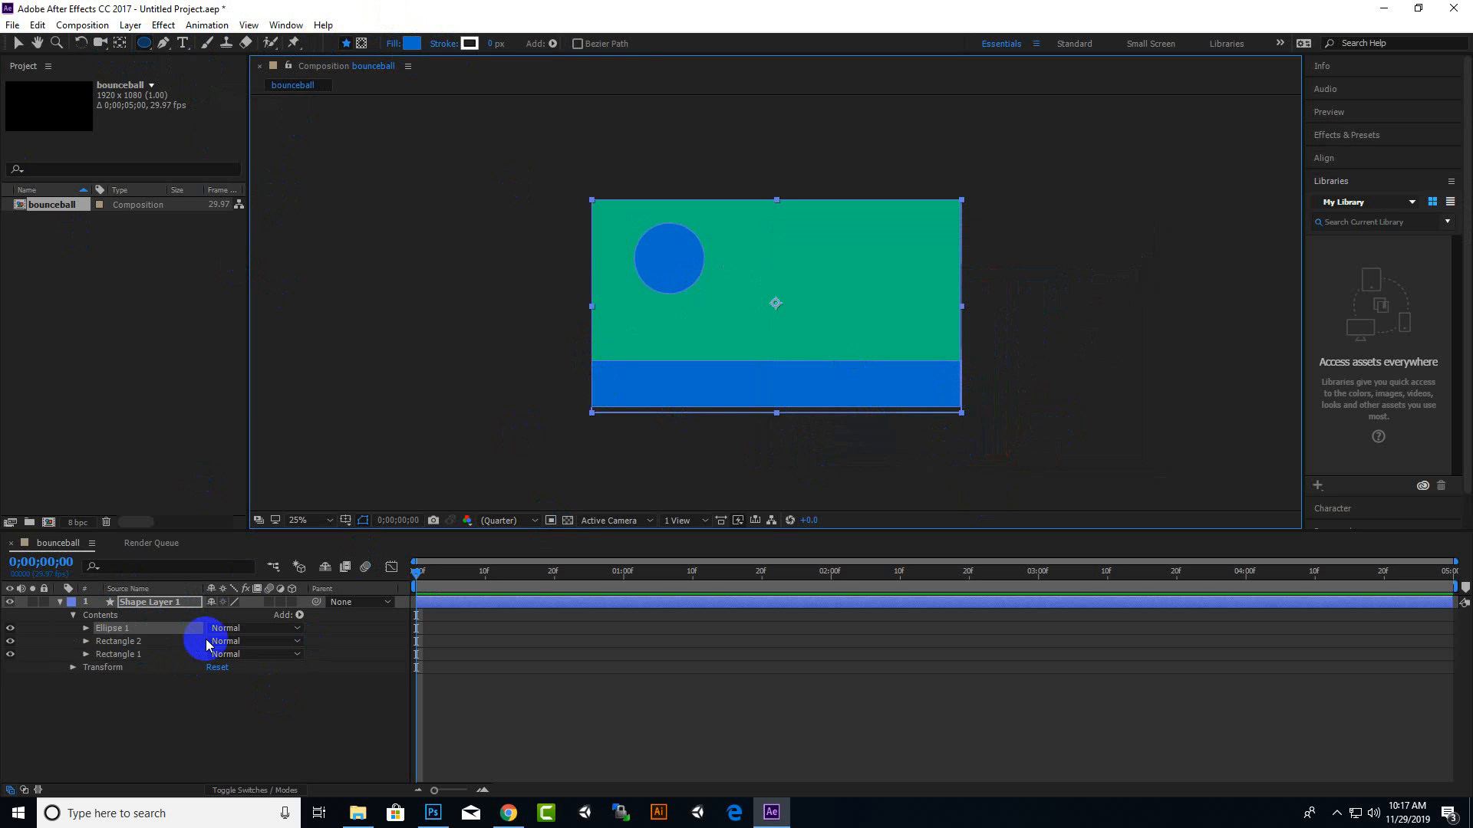
{"action": "key", "text": "Delete"}
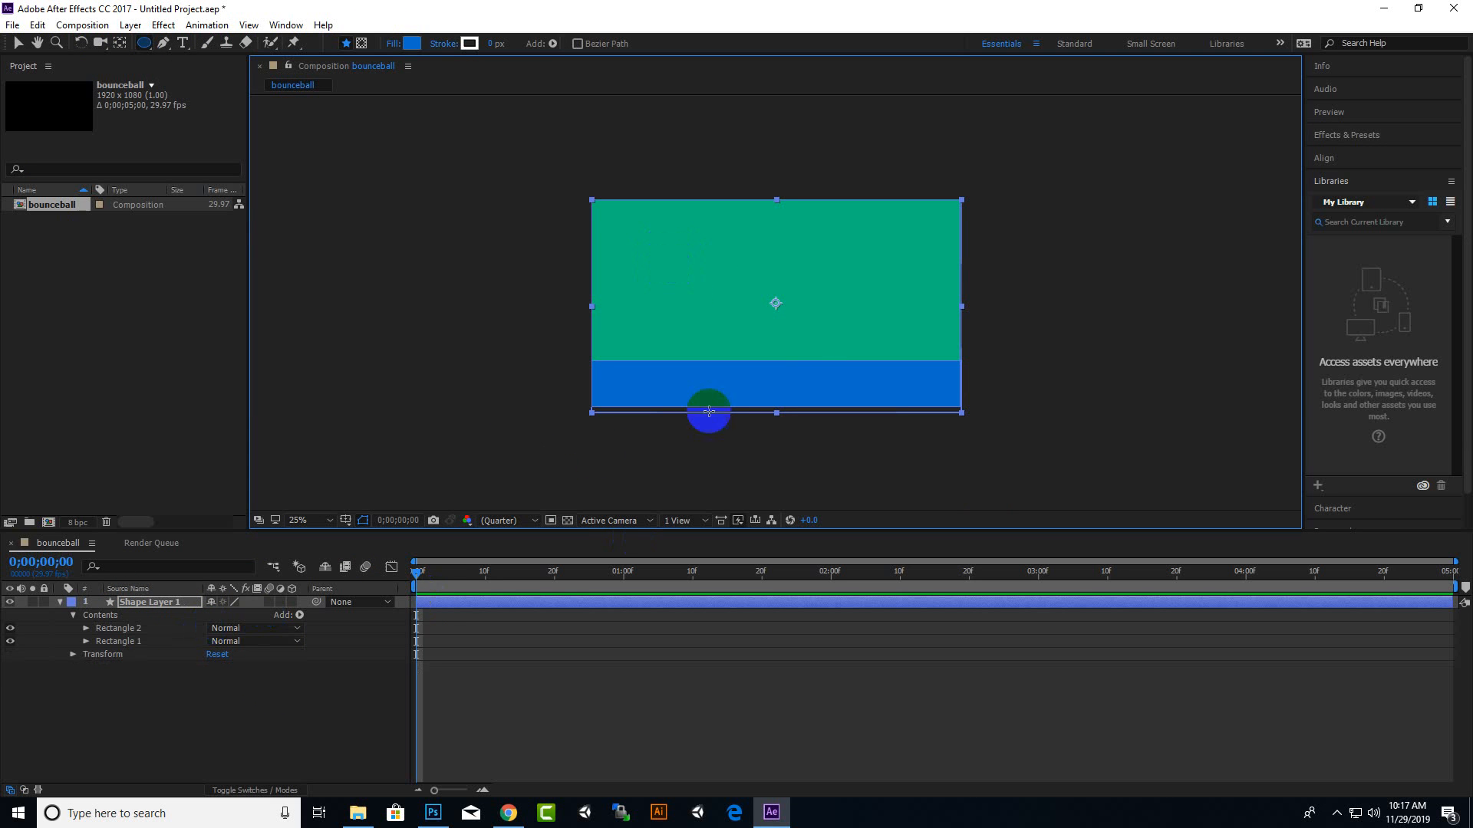
Deselect the background layer, draw a circle in the left part of the green area as a new shape layer, and fill it with red BD0043
{"action": "left_click", "coordinate": [59, 603]}
{"action": "left_click", "coordinate": [190, 693]}
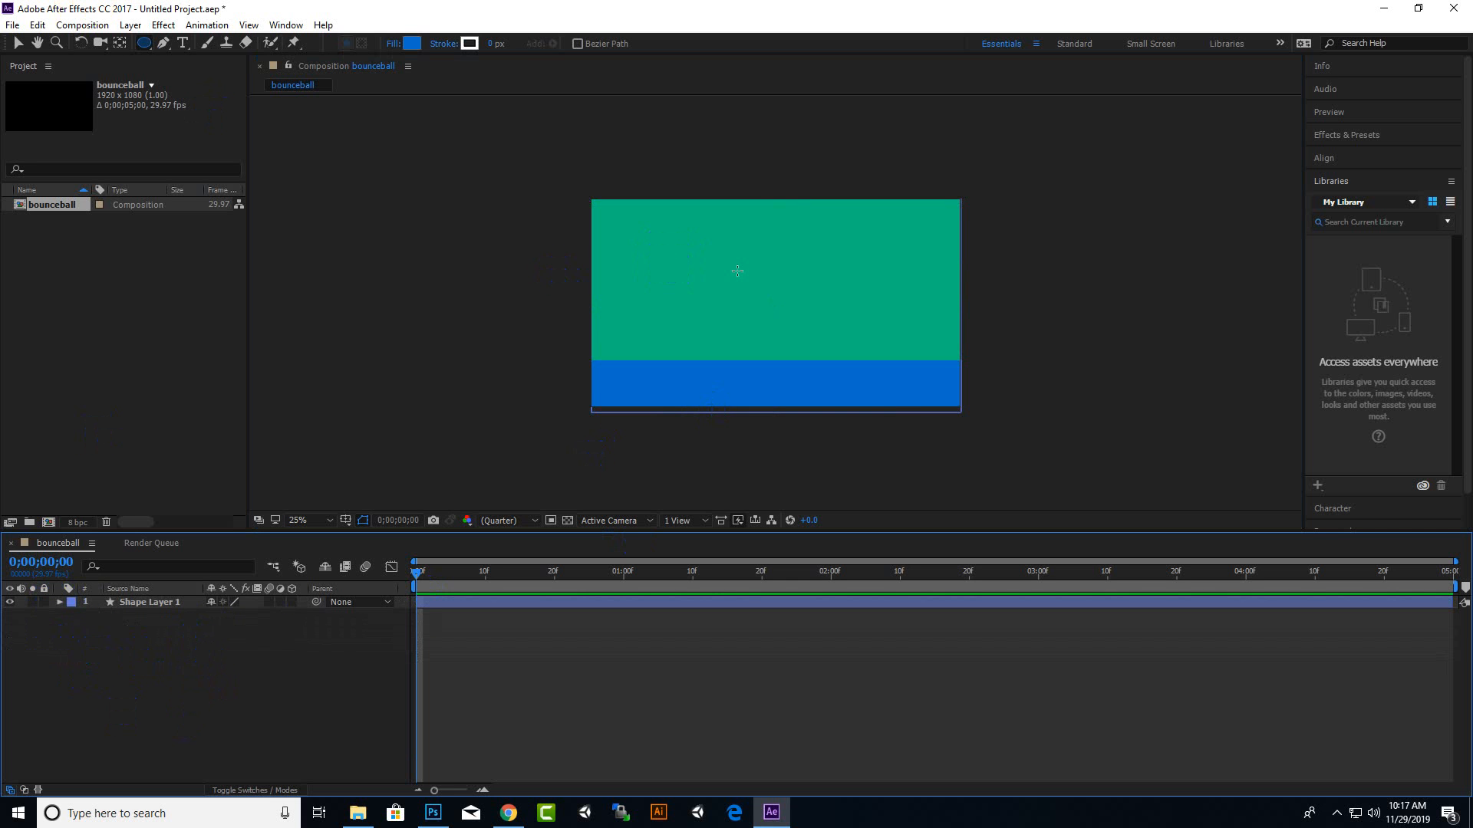
{"action": "mouse_move", "coordinate": [641, 260]}
{"action": "left_mouse_down"}
{"action": "mouse_move", "coordinate": [709, 335]}
{"action": "mouse_move", "coordinate": [694, 287]}
{"action": "left_mouse_up"}
{"action": "left_click", "coordinate": [412, 43]}
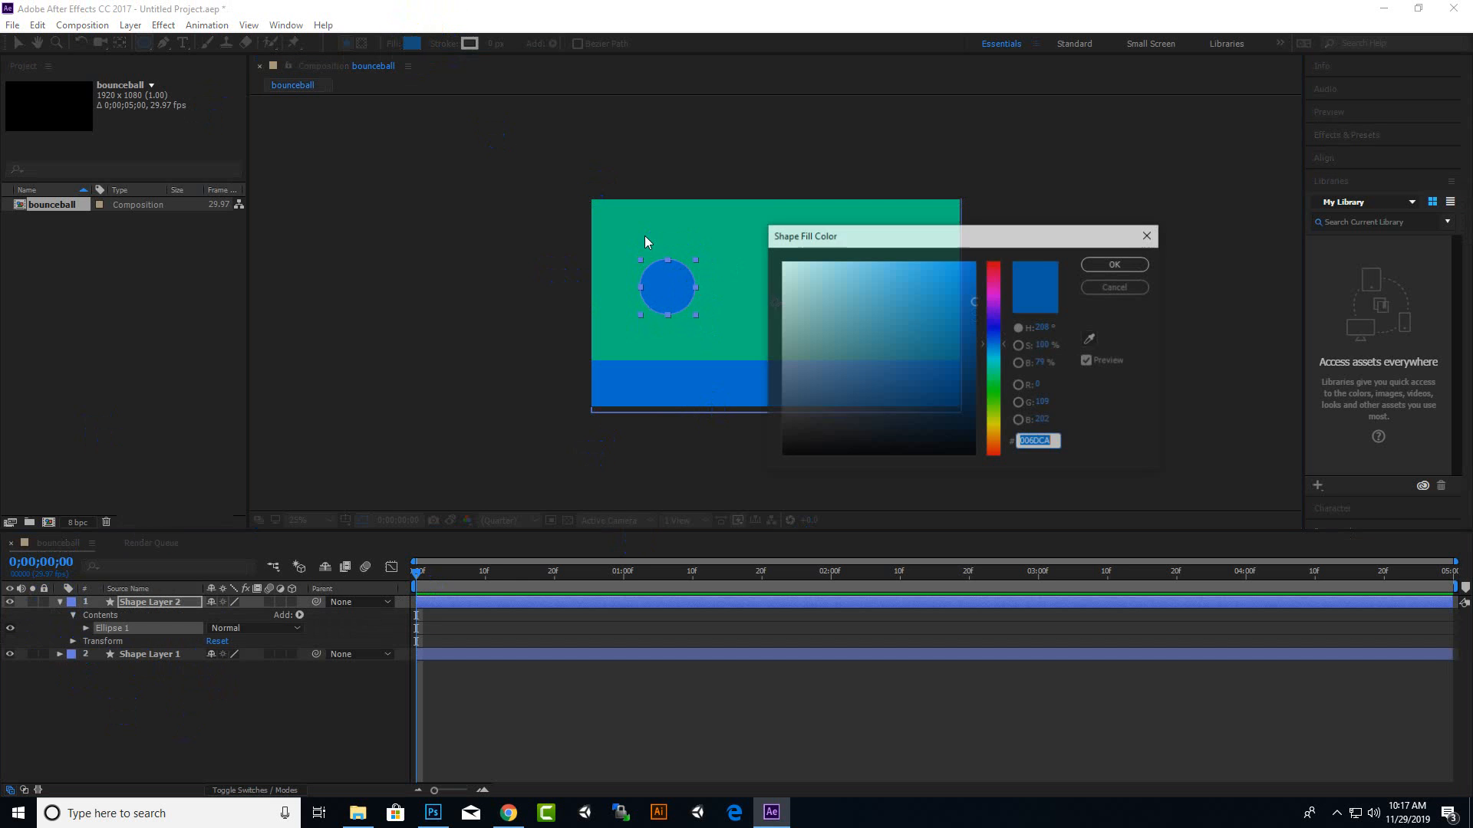
{"action": "left_click", "coordinate": [997, 273]}
{"action": "mouse_move", "coordinate": [947, 302]}
{"action": "left_mouse_down"}
{"action": "mouse_move", "coordinate": [992, 269]}
{"action": "mouse_move", "coordinate": [995, 314]}
{"action": "left_mouse_up"}
{"action": "left_click", "coordinate": [1086, 274]}
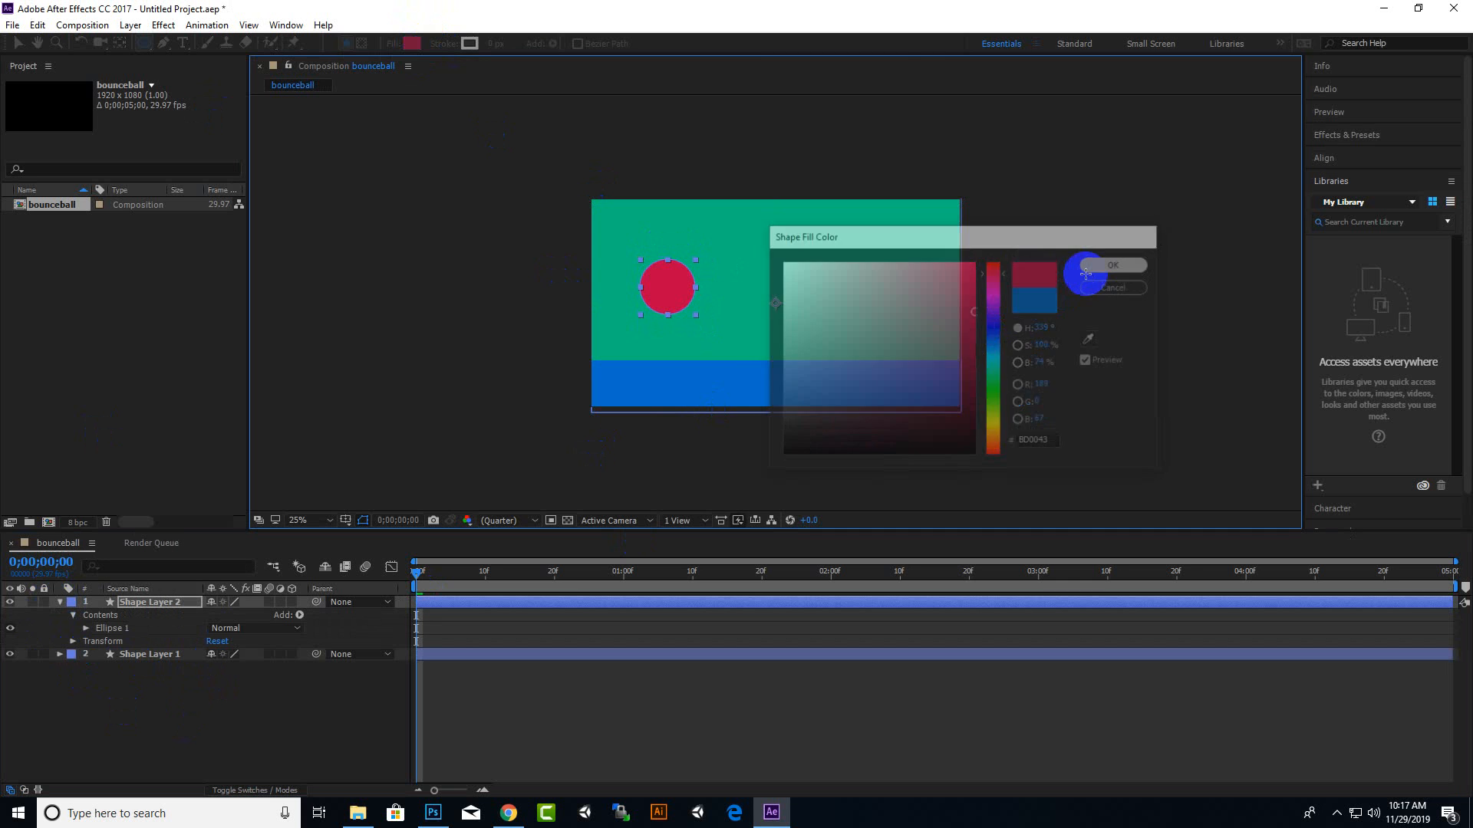
Move the red circle down until its lower edge rests exactly on the blue floor
{"action": "key", "text": "v"}
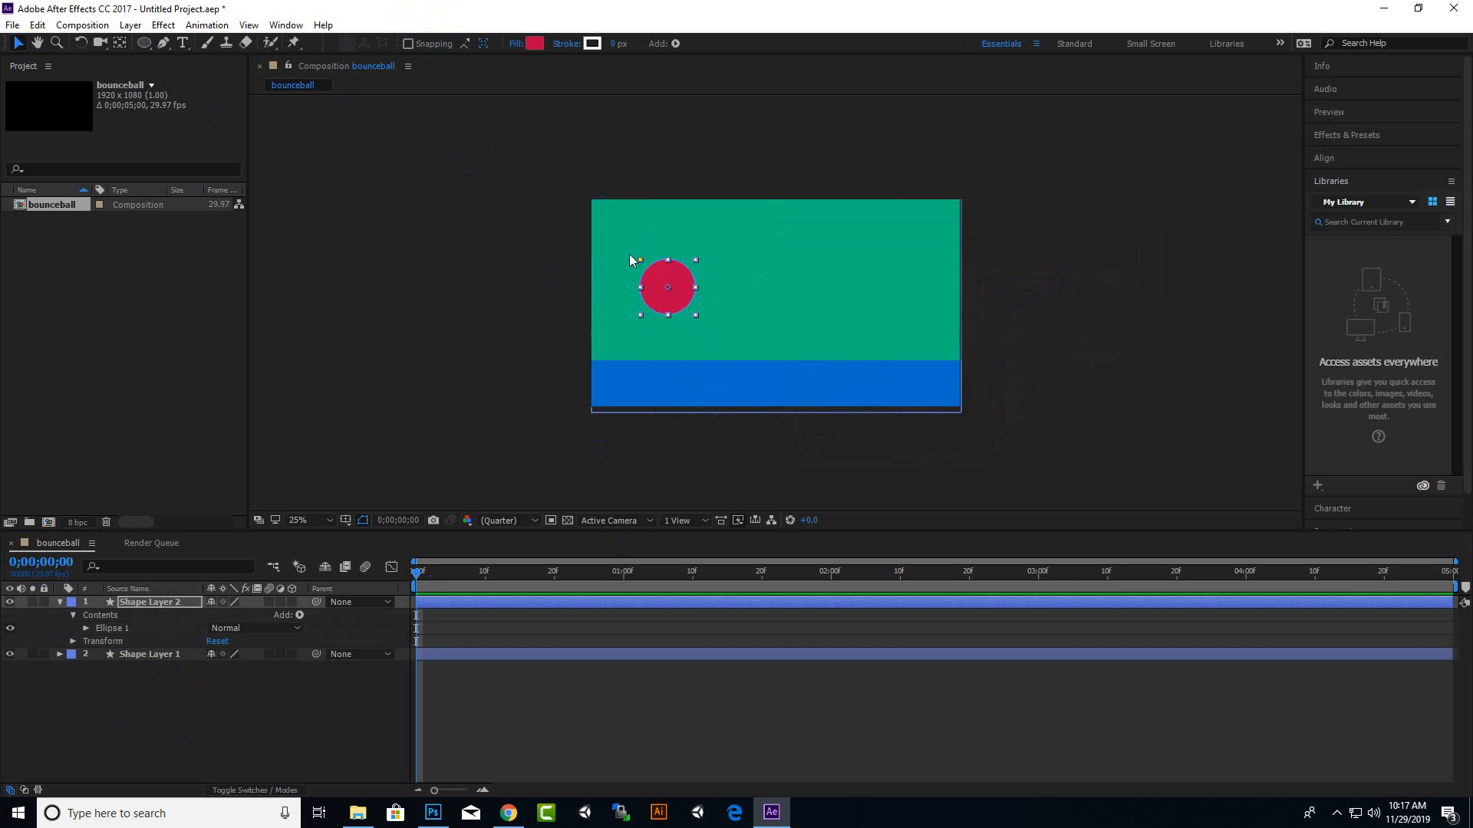
{"action": "left_click_drag", "start_coordinate": [676, 310], "coordinate": [653, 345]}
{"action": "scroll", "coordinate": [733, 353], "scroll_direction": "up", "scroll_amount": 1}
{"action": "scroll", "coordinate": [667, 376], "scroll_direction": "up", "scroll_amount": 6}
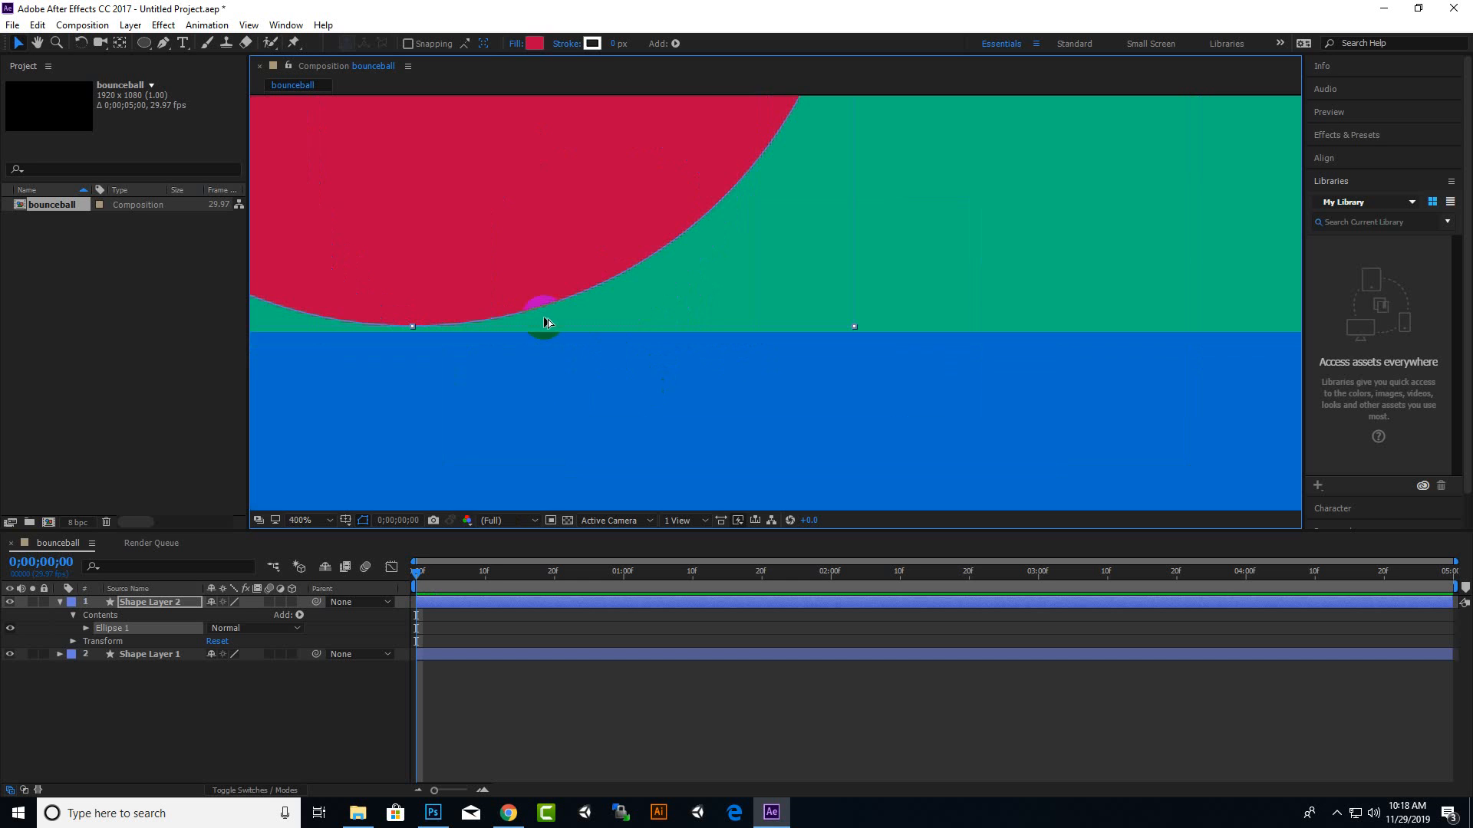
{"action": "left_click_drag", "start_coordinate": [534, 261], "coordinate": [534, 259]}
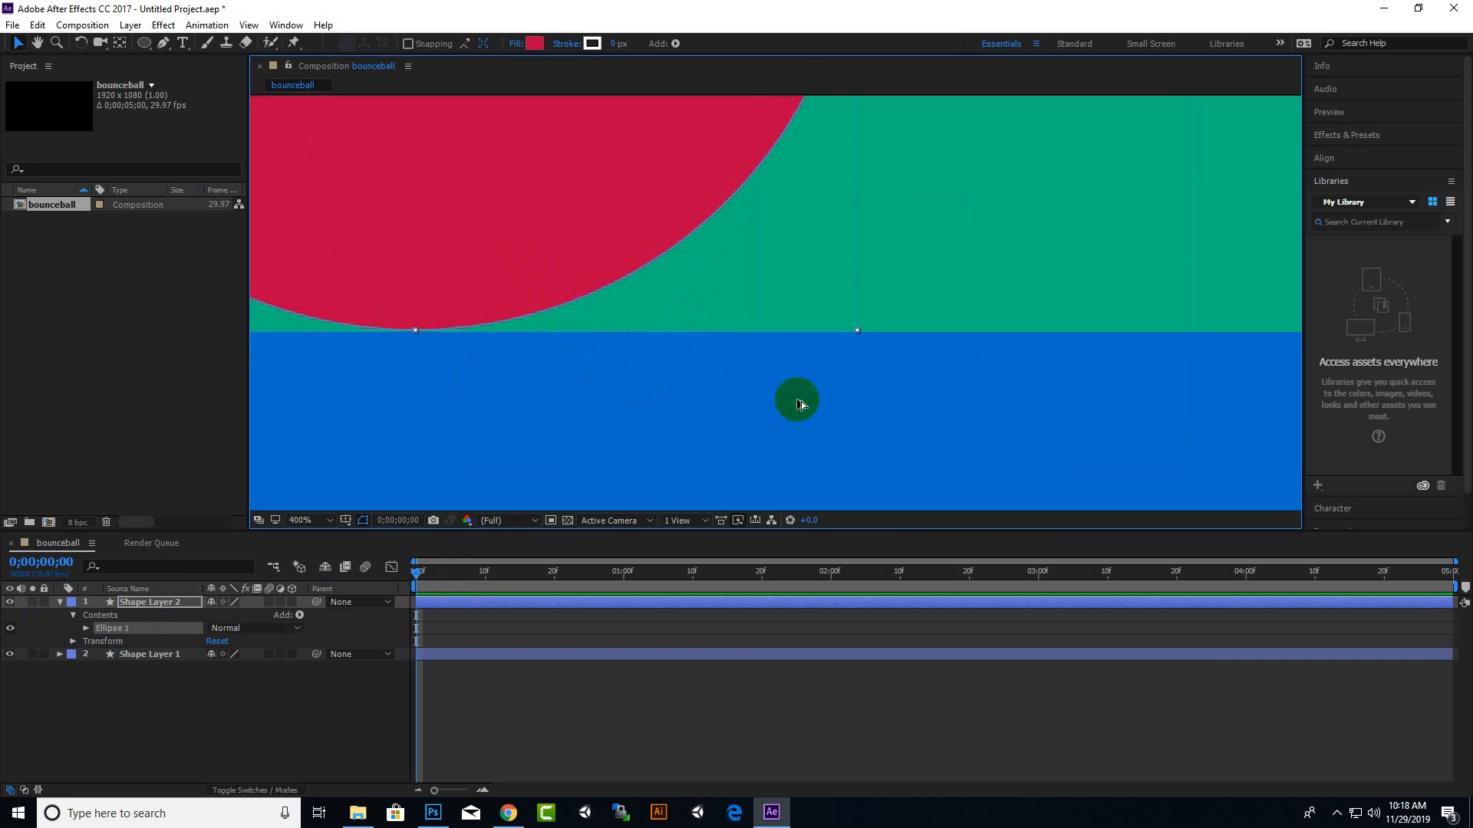
Set a Position keyframe for the ball's layer, Shape Layer 2, at the start of the timeline
{"action": "scroll", "coordinate": [828, 414], "scroll_direction": "down", "scroll_amount": 8}
{"action": "scroll", "coordinate": [1043, 436], "scroll_direction": "up", "scroll_amount": 4}
{"action": "scroll", "coordinate": [1042, 434], "scroll_direction": "down", "scroll_amount": 4}
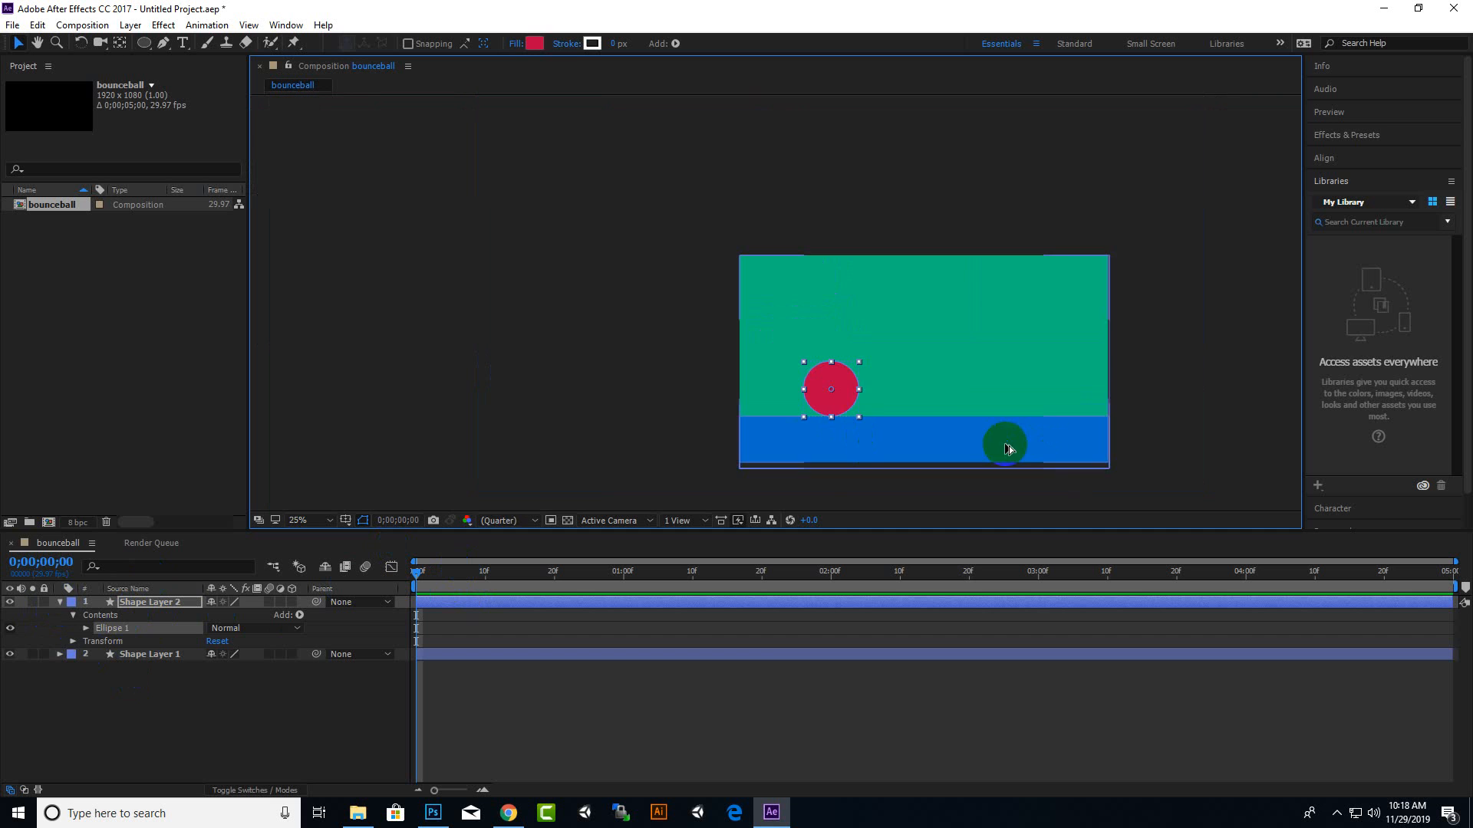
{"action": "scroll", "coordinate": [870, 430], "scroll_direction": "up", "scroll_amount": 2}
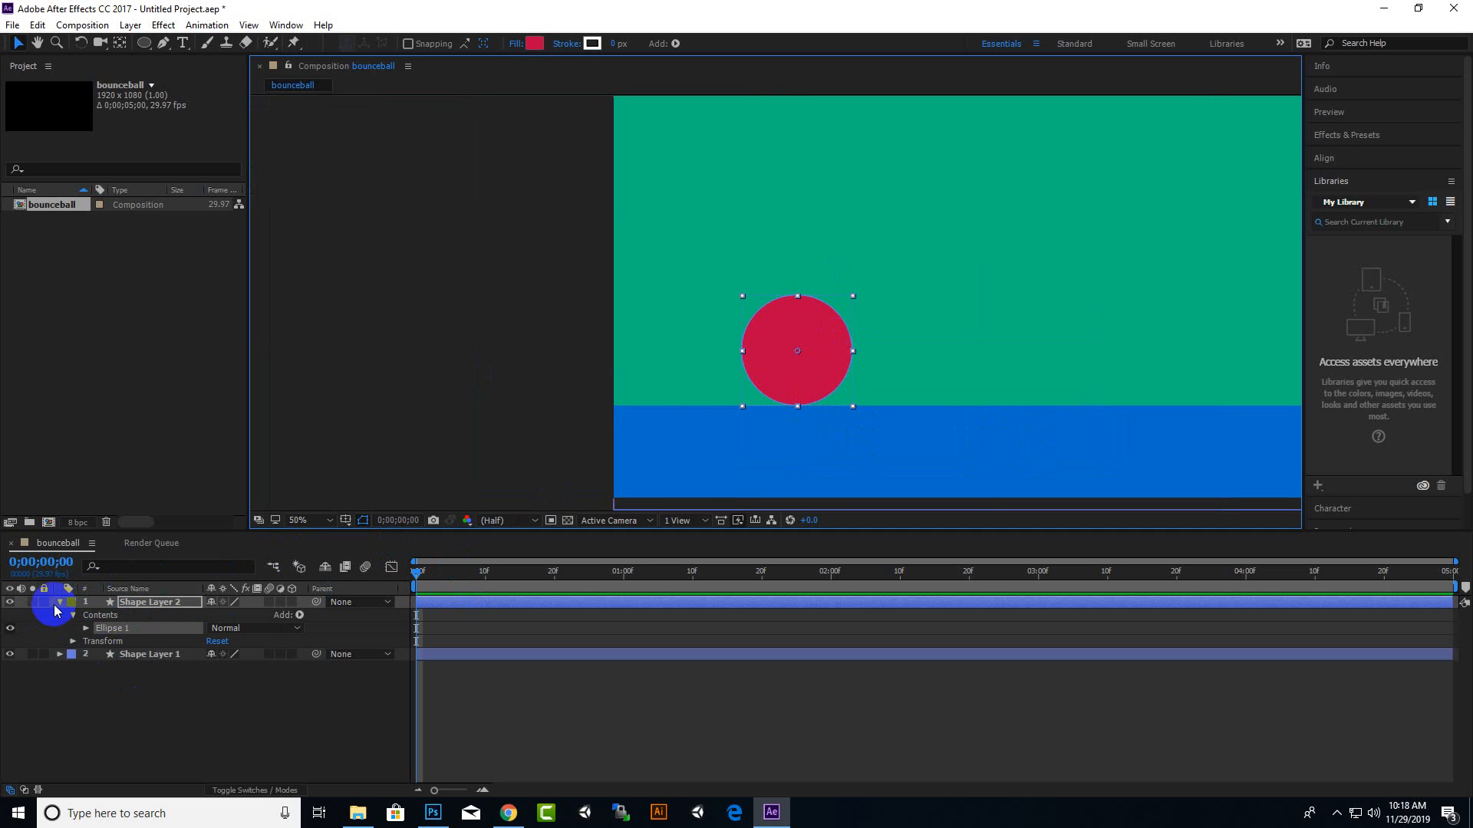
{"action": "left_click", "coordinate": [74, 642]}
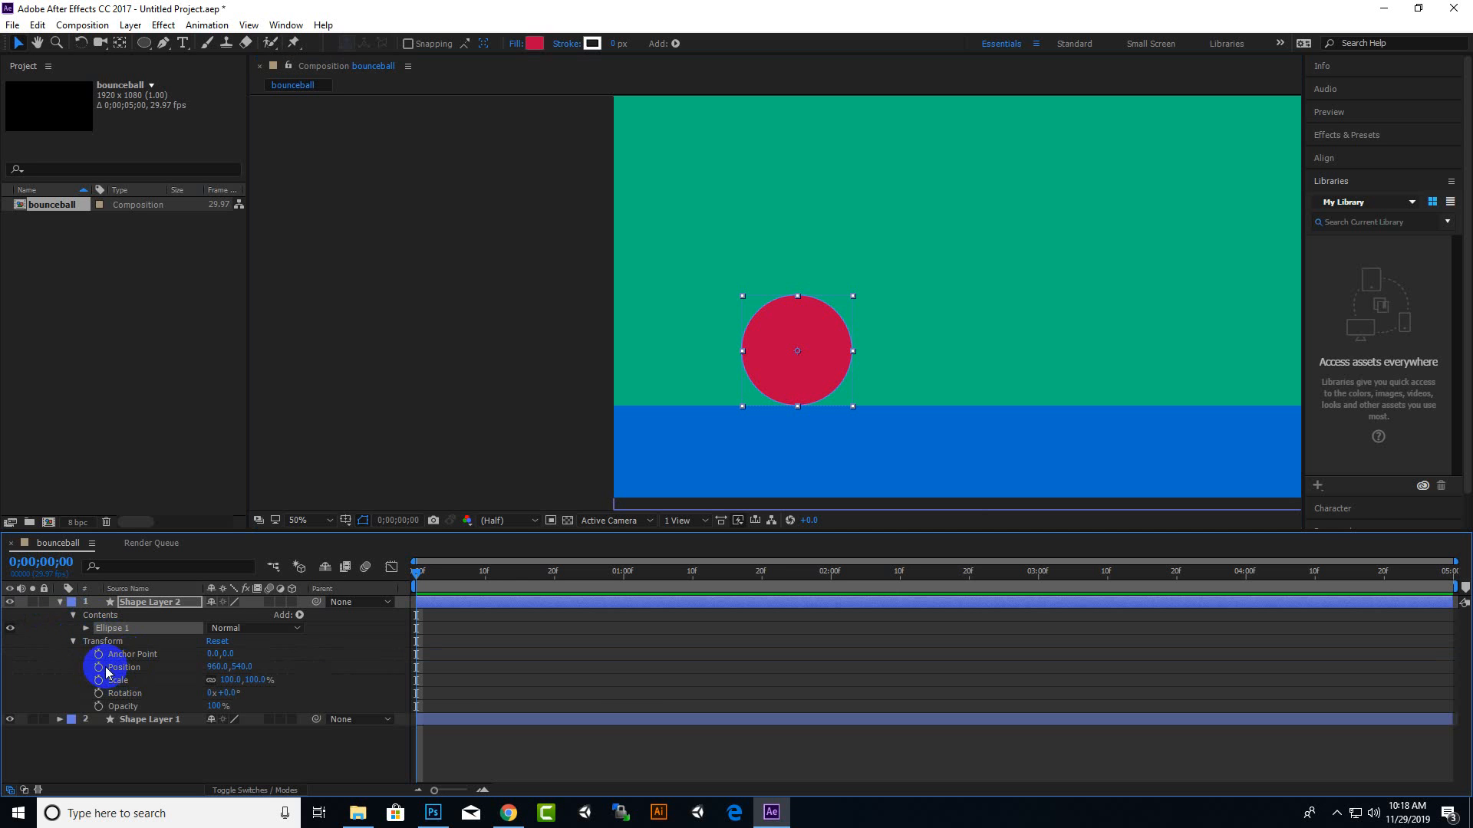
{"action": "left_click", "coordinate": [98, 668]}
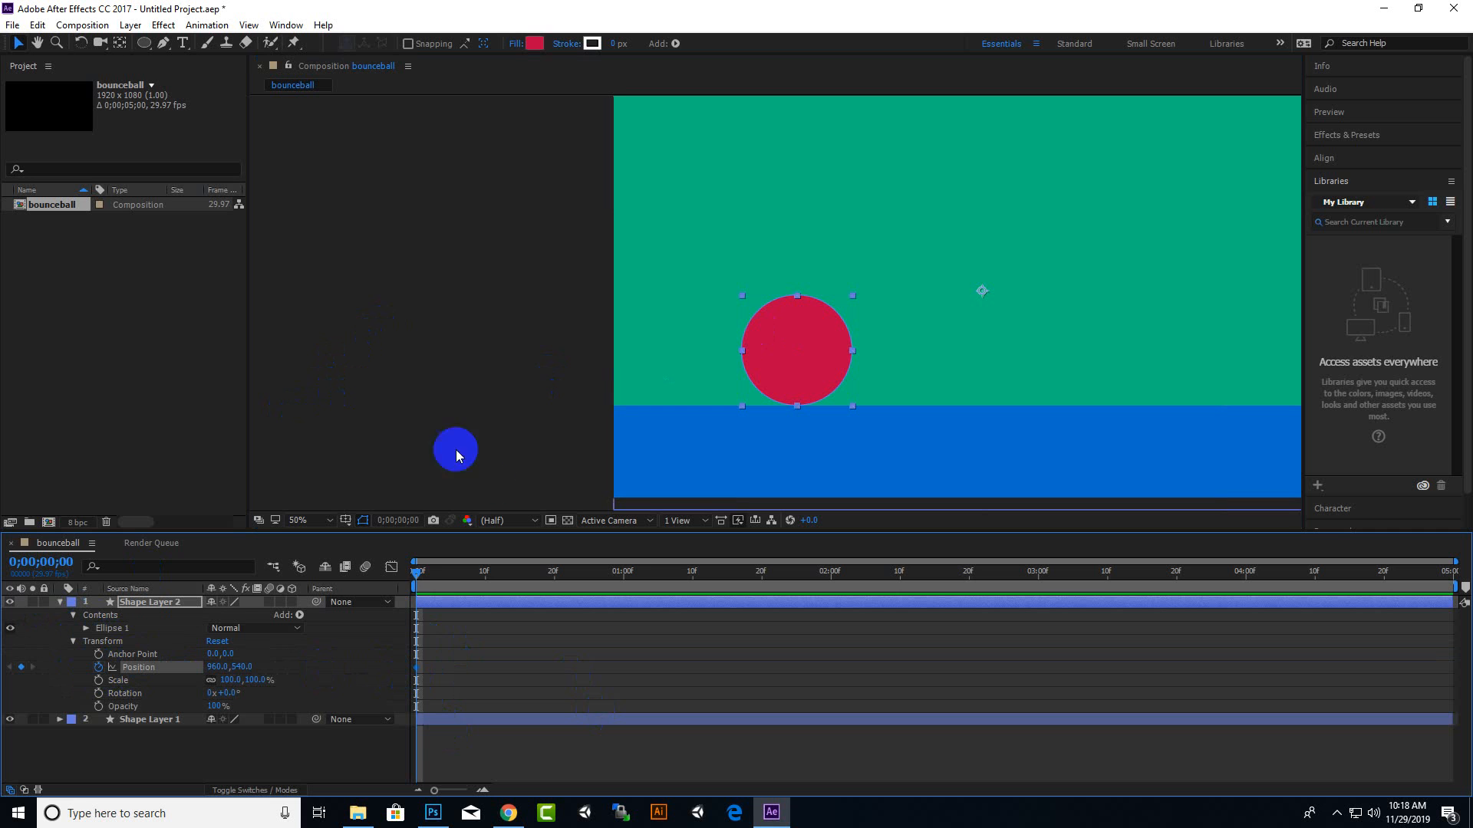
At frame 10, move the ball up and to the right to a position of about 1050, 396
{"action": "left_click_drag", "start_coordinate": [417, 574], "coordinate": [486, 586]}
{"action": "left_click_drag", "start_coordinate": [810, 348], "coordinate": [841, 305]}
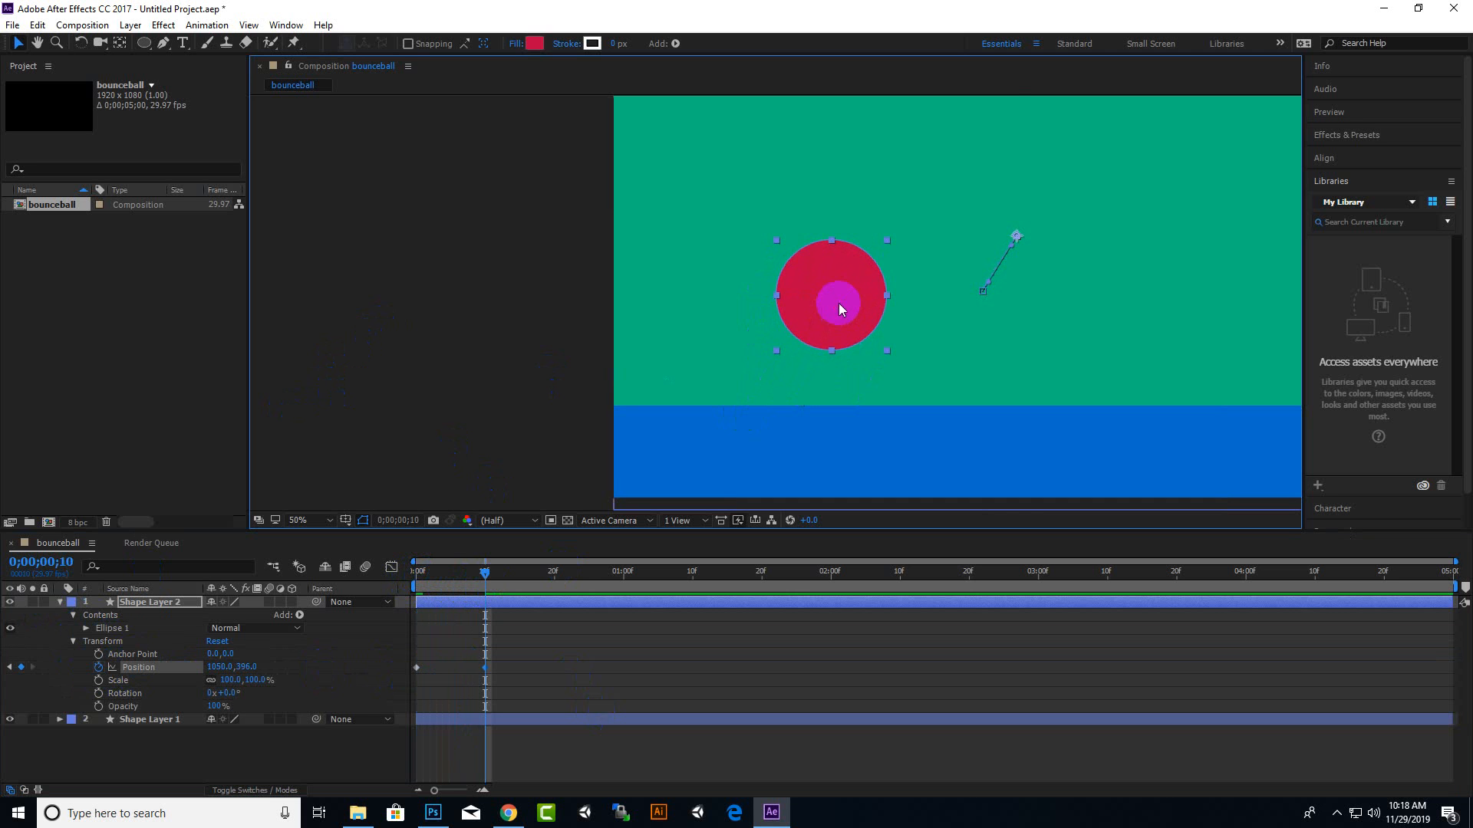
{"action": "scroll", "coordinate": [451, 422], "scroll_direction": "down", "scroll_amount": 2}
{"action": "scroll", "coordinate": [721, 365], "scroll_direction": "up", "scroll_amount": 3}
{"action": "scroll", "coordinate": [729, 339], "scroll_direction": "down", "scroll_amount": 1}
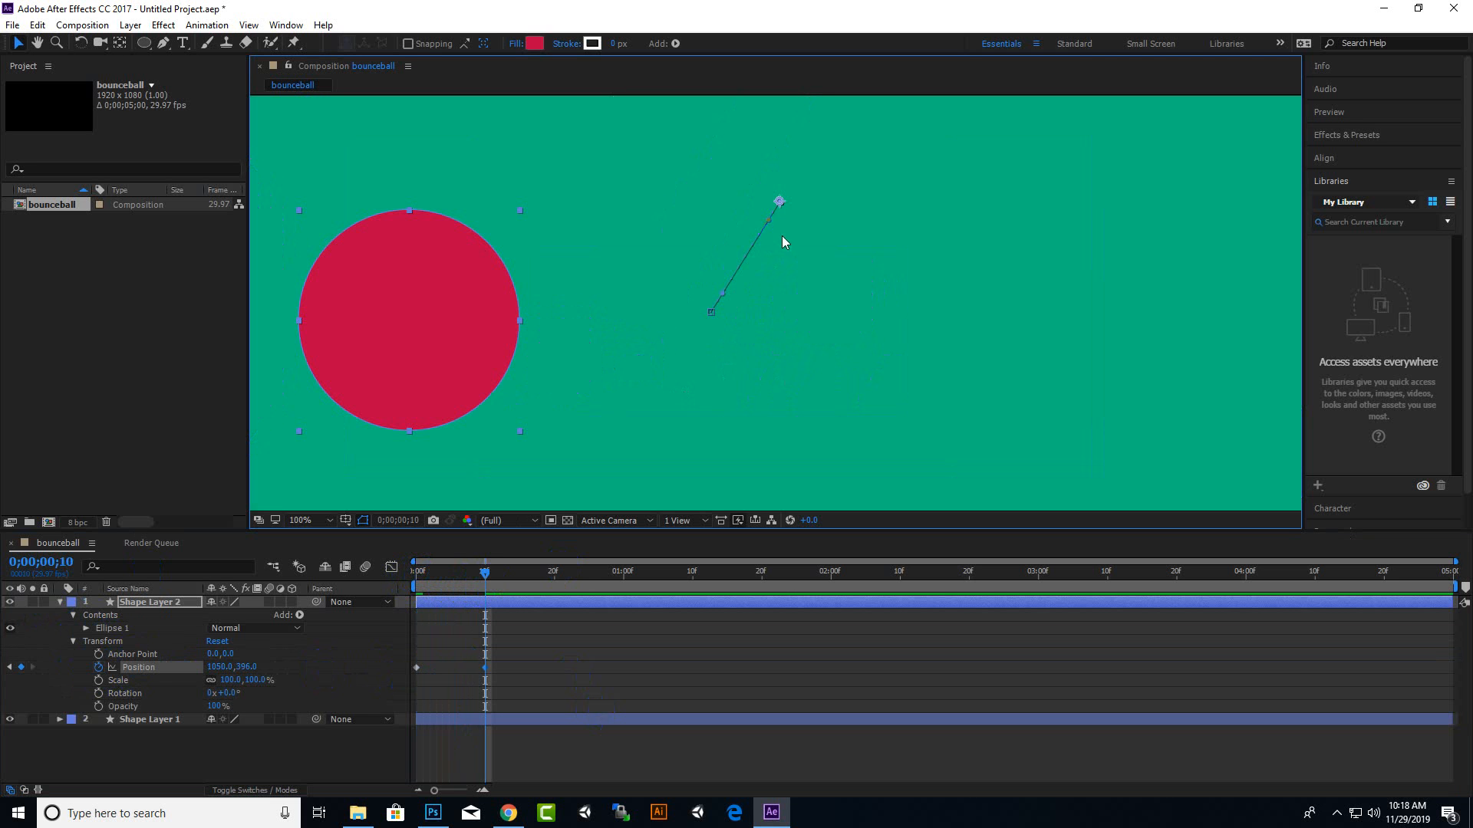
Delete the ball's Position keyframe at frame 10 and, at the start of the timeline, move the layer's anchor point to the circle's centre
{"action": "key", "text": "Delete"}
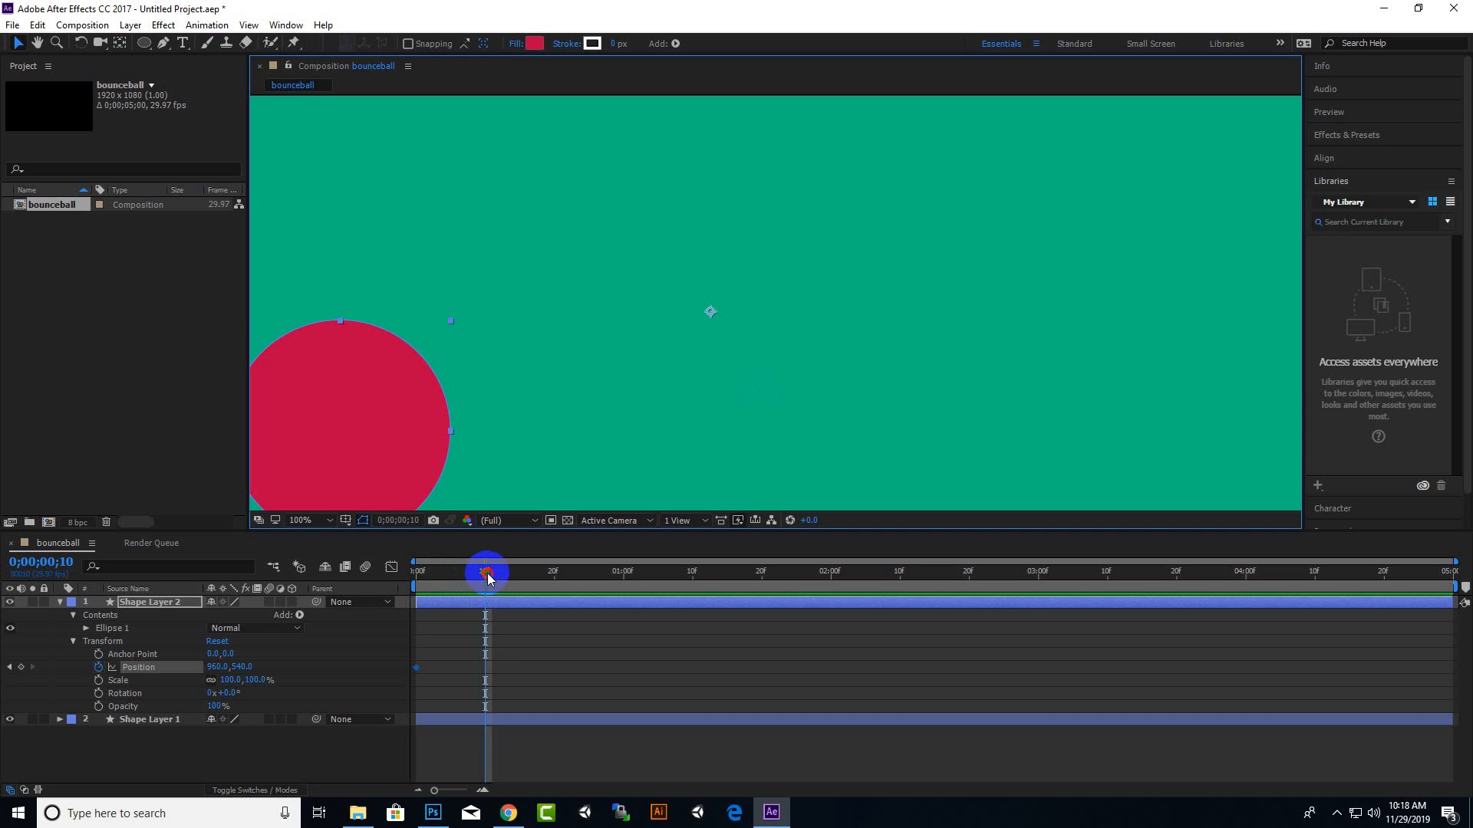
{"action": "left_click_drag", "start_coordinate": [487, 578], "coordinate": [405, 576]}
{"action": "scroll", "coordinate": [812, 370], "scroll_direction": "down", "scroll_amount": 1}
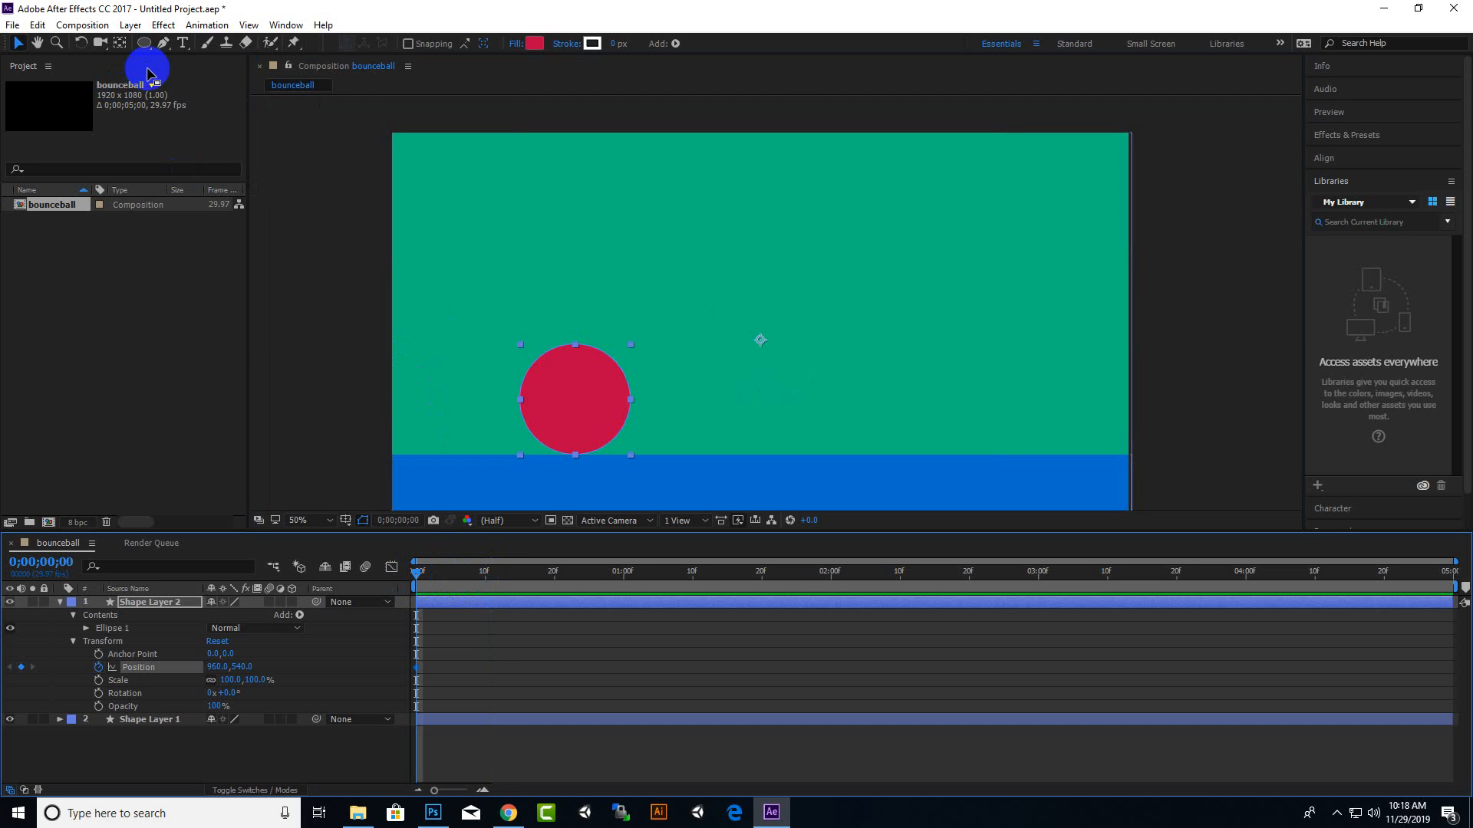
{"action": "left_click", "coordinate": [120, 44]}
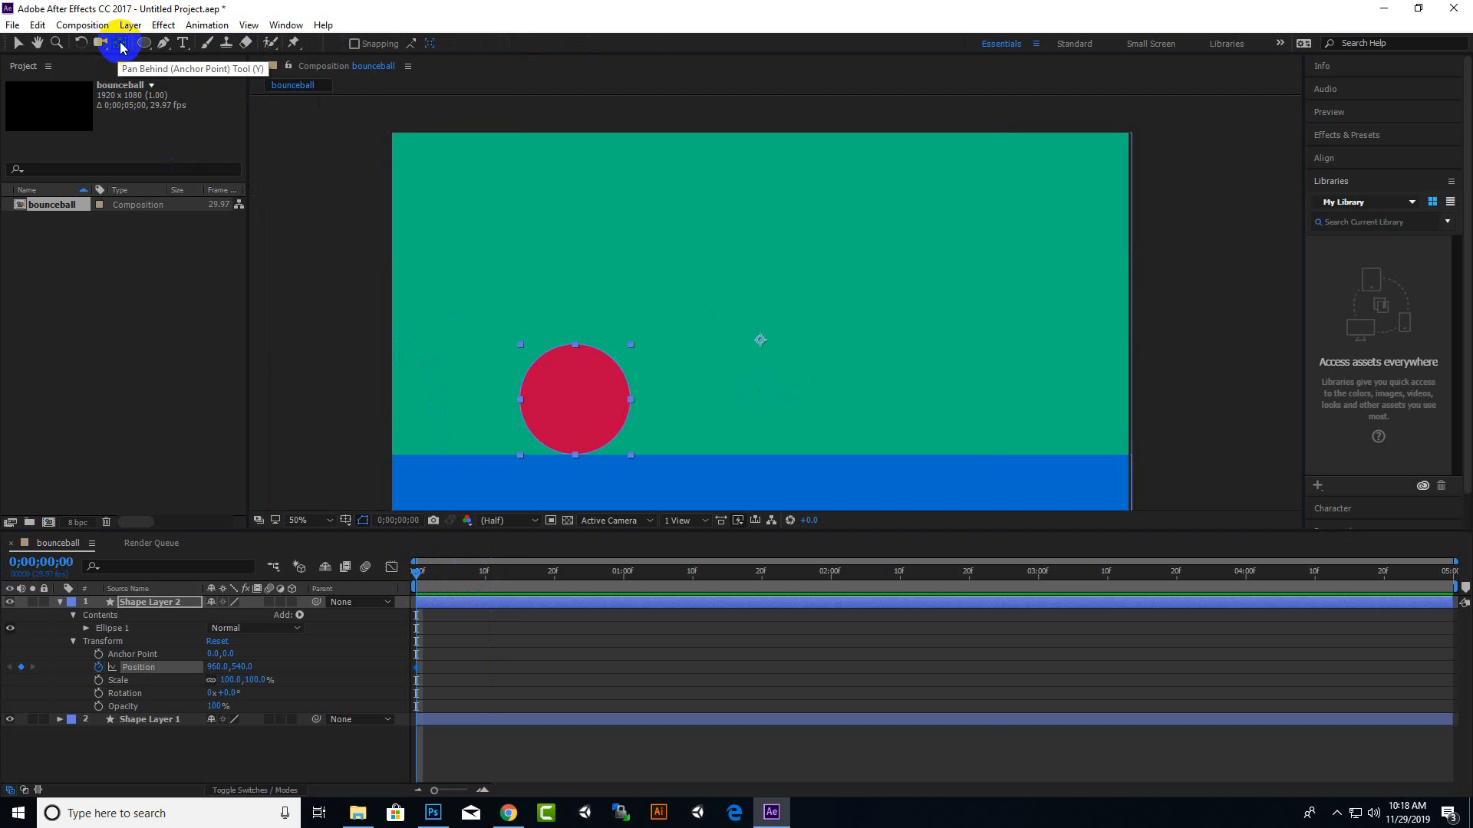
{"action": "left_click_drag", "start_coordinate": [760, 342], "coordinate": [573, 403]}
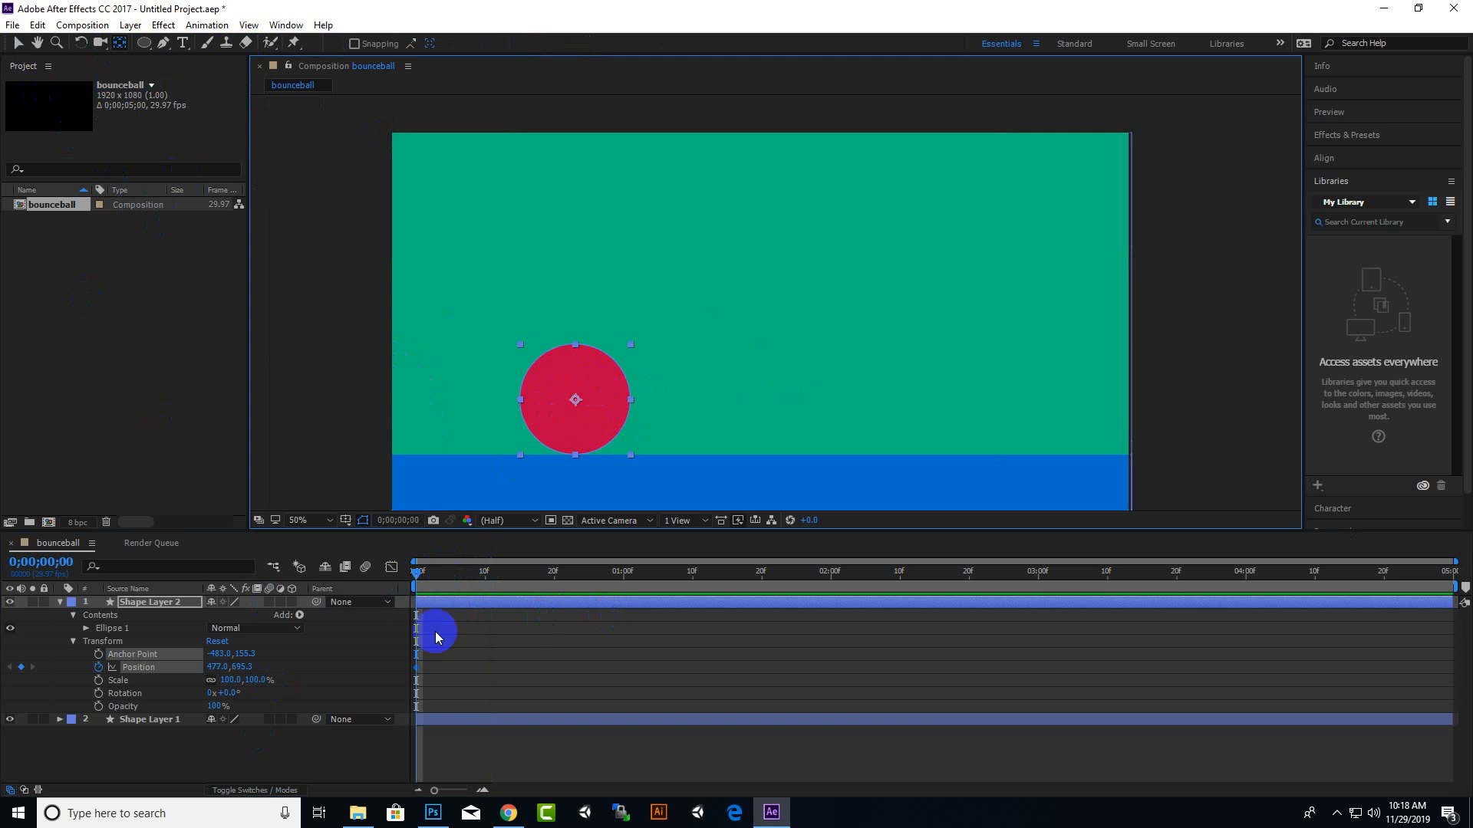
Move the ball up and to the right to a position of about 623, 475 at frame 10 and about 861, 221 at frame 20
{"action": "left_click_drag", "start_coordinate": [418, 574], "coordinate": [484, 572]}
{"action": "left_click_drag", "start_coordinate": [603, 412], "coordinate": [658, 330]}
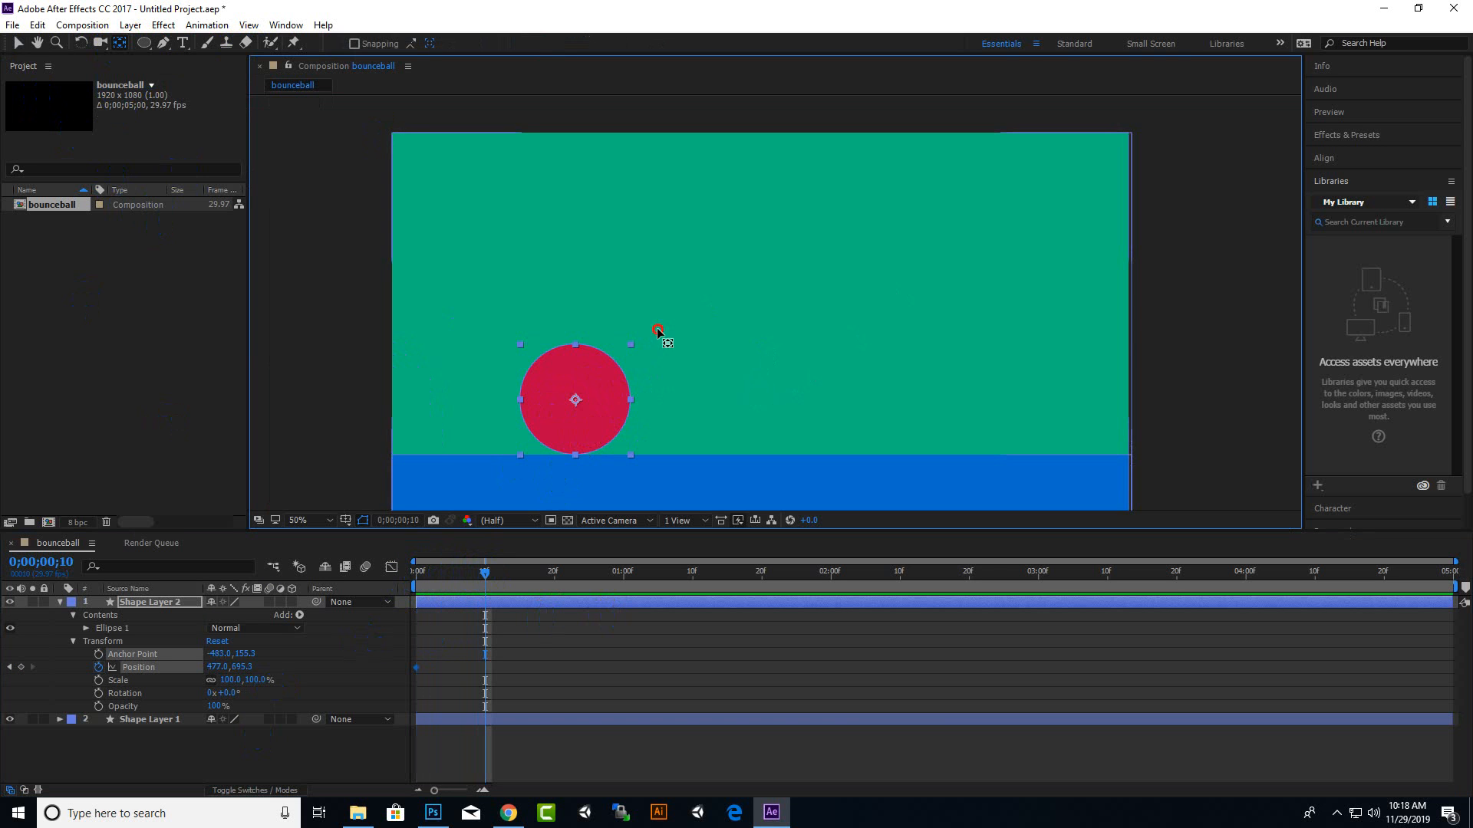
{"action": "left_click_drag", "start_coordinate": [597, 418], "coordinate": [656, 336]}
{"action": "key", "text": "v"}
{"action": "left_click", "coordinate": [604, 419]}
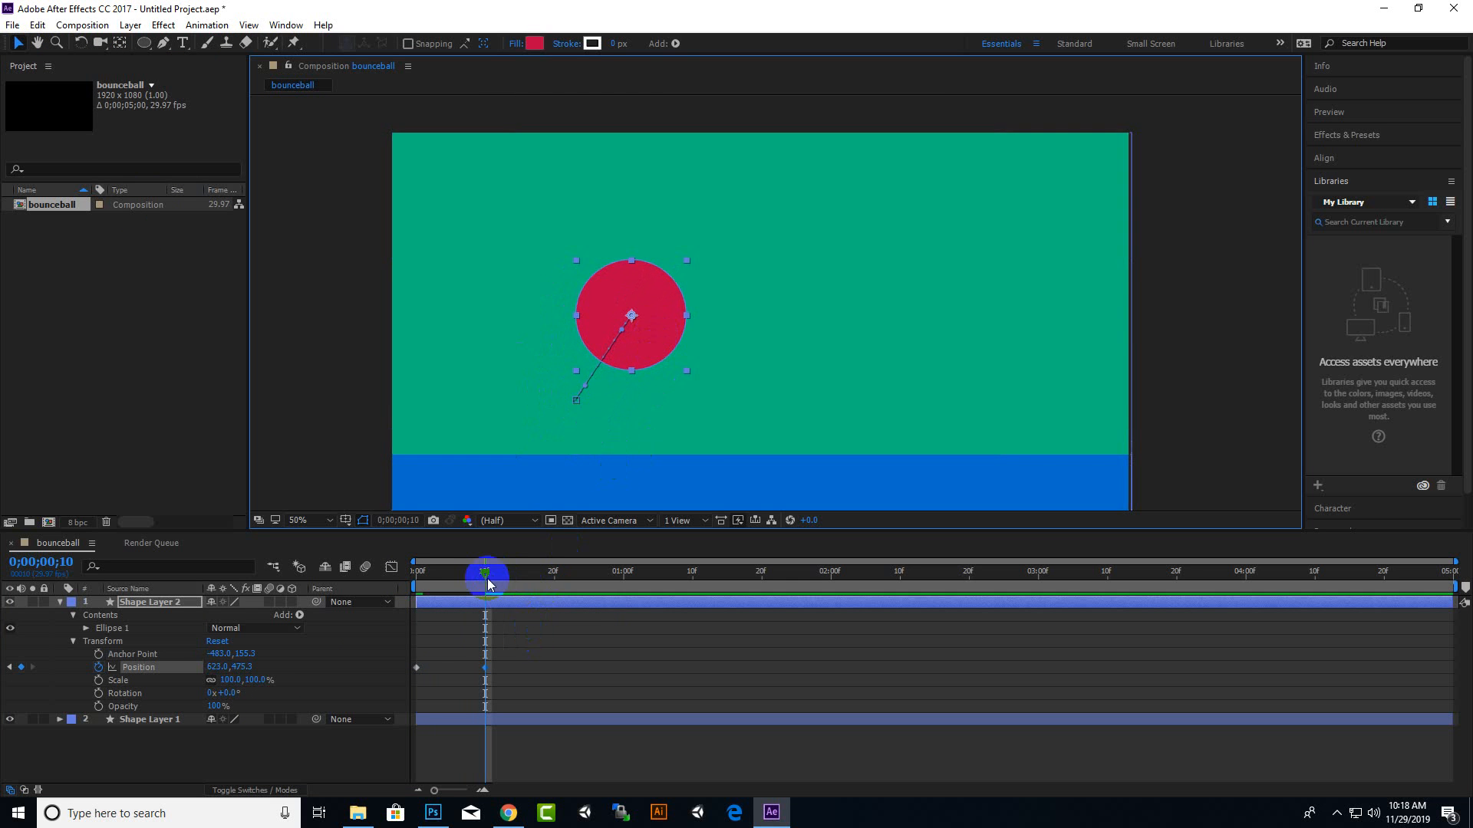
{"action": "left_click_drag", "start_coordinate": [486, 579], "coordinate": [549, 580]}
{"action": "left_click_drag", "start_coordinate": [657, 314], "coordinate": [759, 237]}
Bring the ball down to the right at 1:00, and at 1:10 rest it exactly on the blue floor at about 1170, 696
{"action": "left_click_drag", "start_coordinate": [556, 572], "coordinate": [622, 571]}
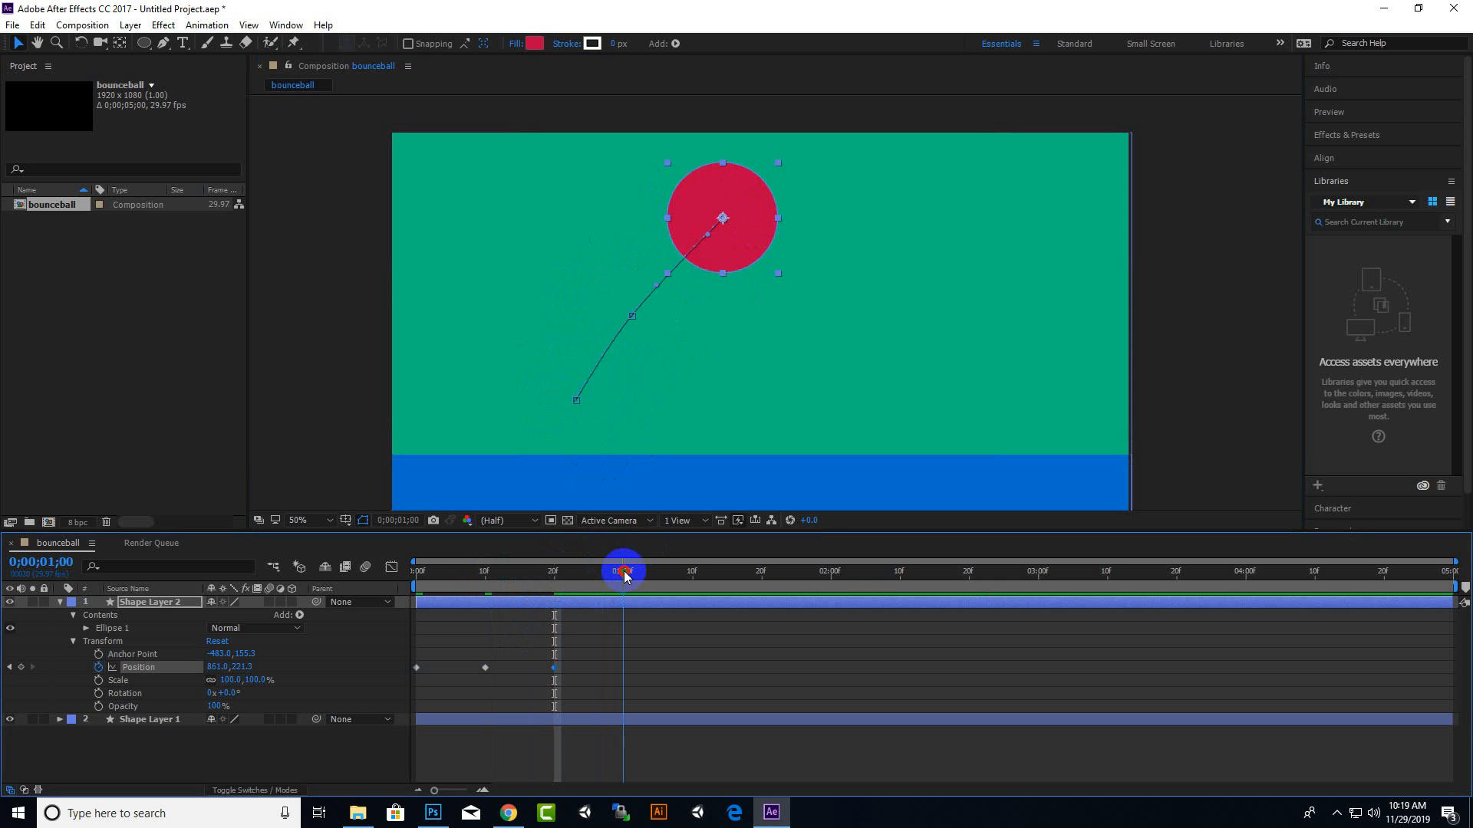
{"action": "left_click", "coordinate": [760, 244]}
{"action": "left_click_drag", "start_coordinate": [760, 244], "coordinate": [845, 349]}
{"action": "left_click_drag", "start_coordinate": [622, 573], "coordinate": [693, 574]}
{"action": "left_click_drag", "start_coordinate": [831, 355], "coordinate": [865, 428]}
{"action": "scroll", "coordinate": [919, 463], "scroll_direction": "up", "scroll_amount": 4}
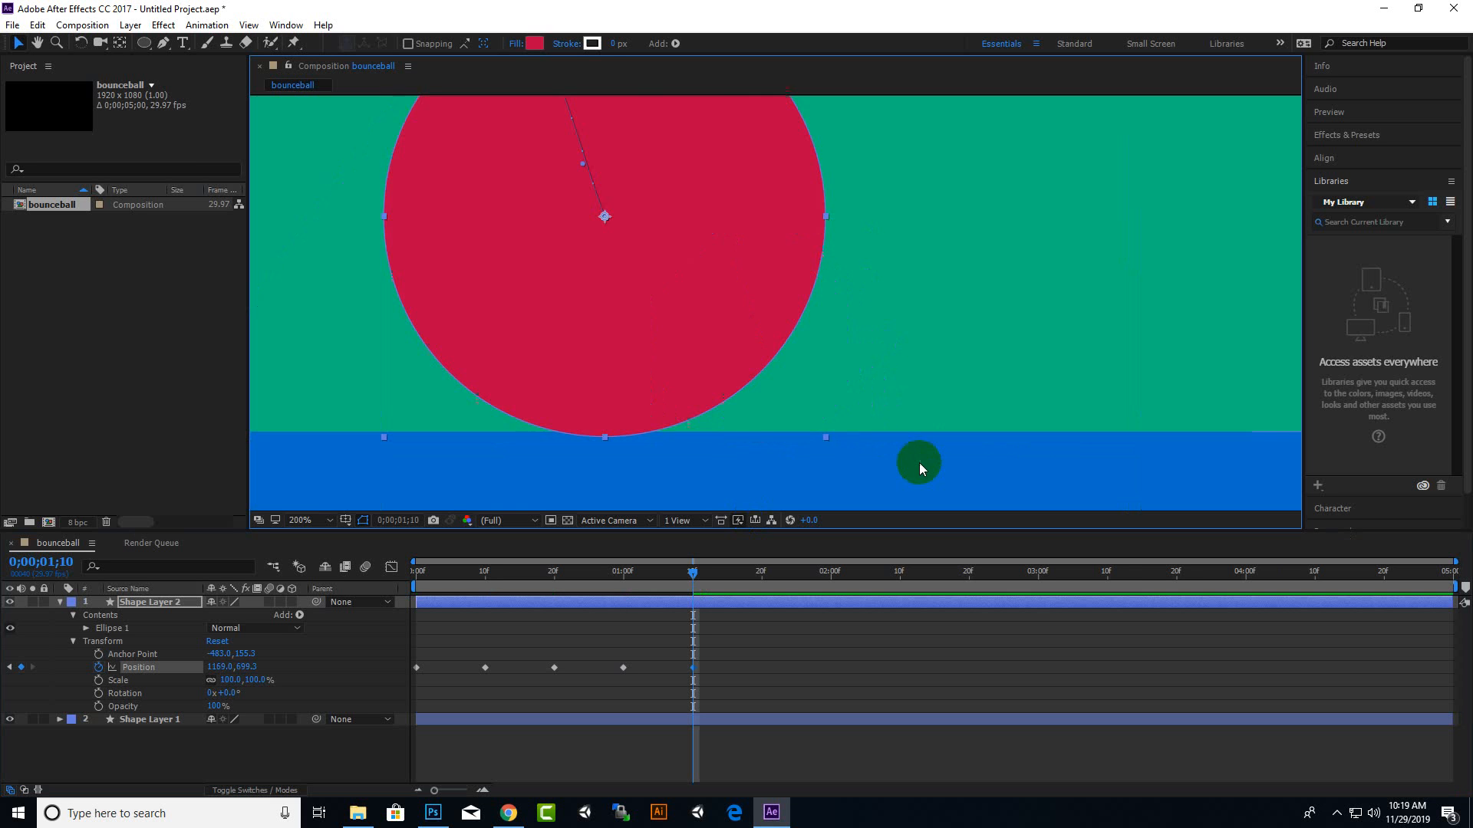
{"action": "scroll", "coordinate": [651, 401], "scroll_direction": "up", "scroll_amount": 4}
{"action": "scroll", "coordinate": [675, 407], "scroll_direction": "down", "scroll_amount": 4}
{"action": "left_click_drag", "start_coordinate": [674, 411], "coordinate": [674, 403]}
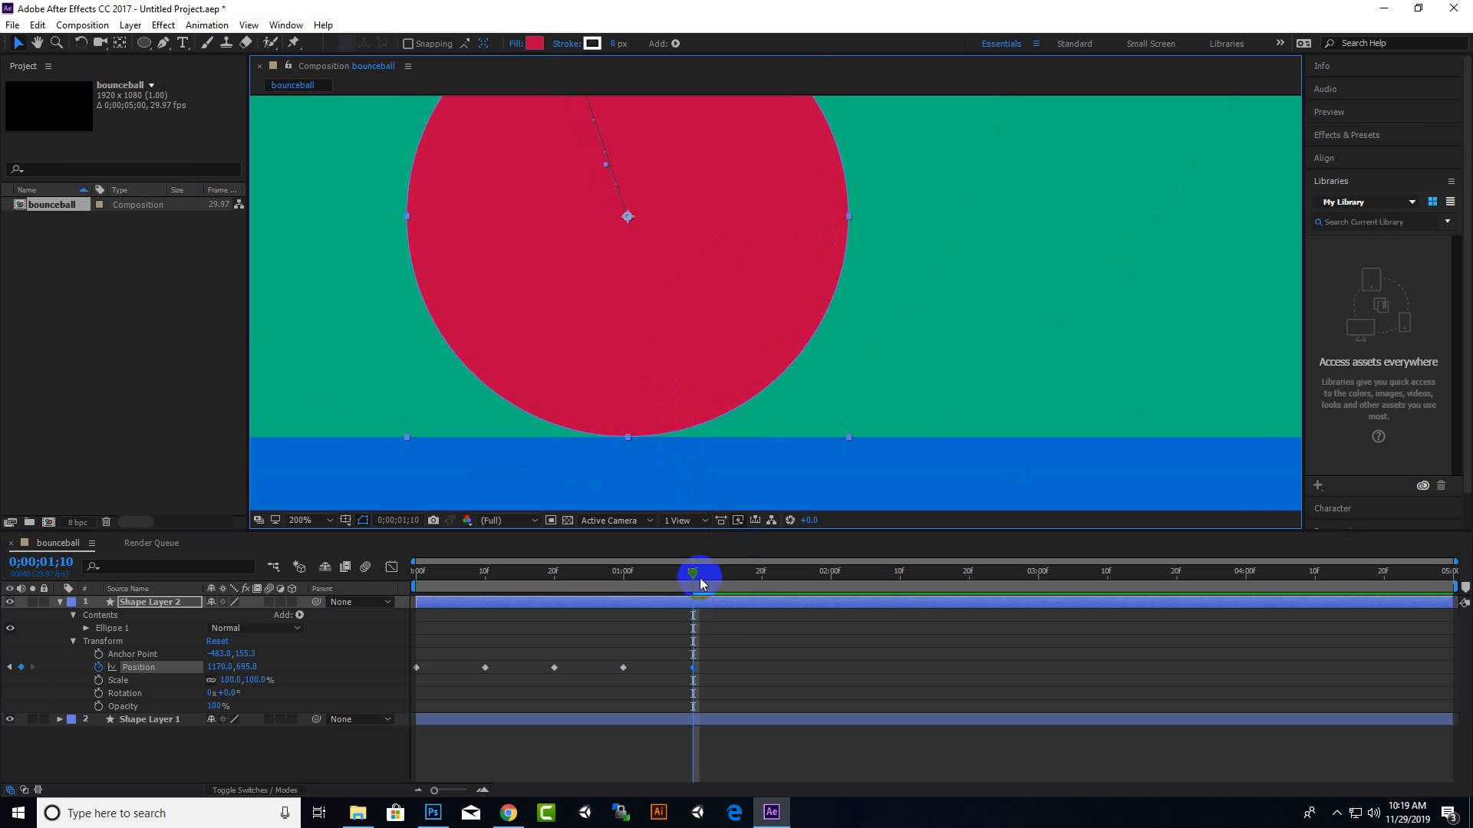
Add a small bounce by raising the ball to about 1175, 578 at 1:15 and returning it to the floor at about 1180, 696 at 1:20
{"action": "scroll", "coordinate": [681, 418], "scroll_direction": "down", "scroll_amount": 2}
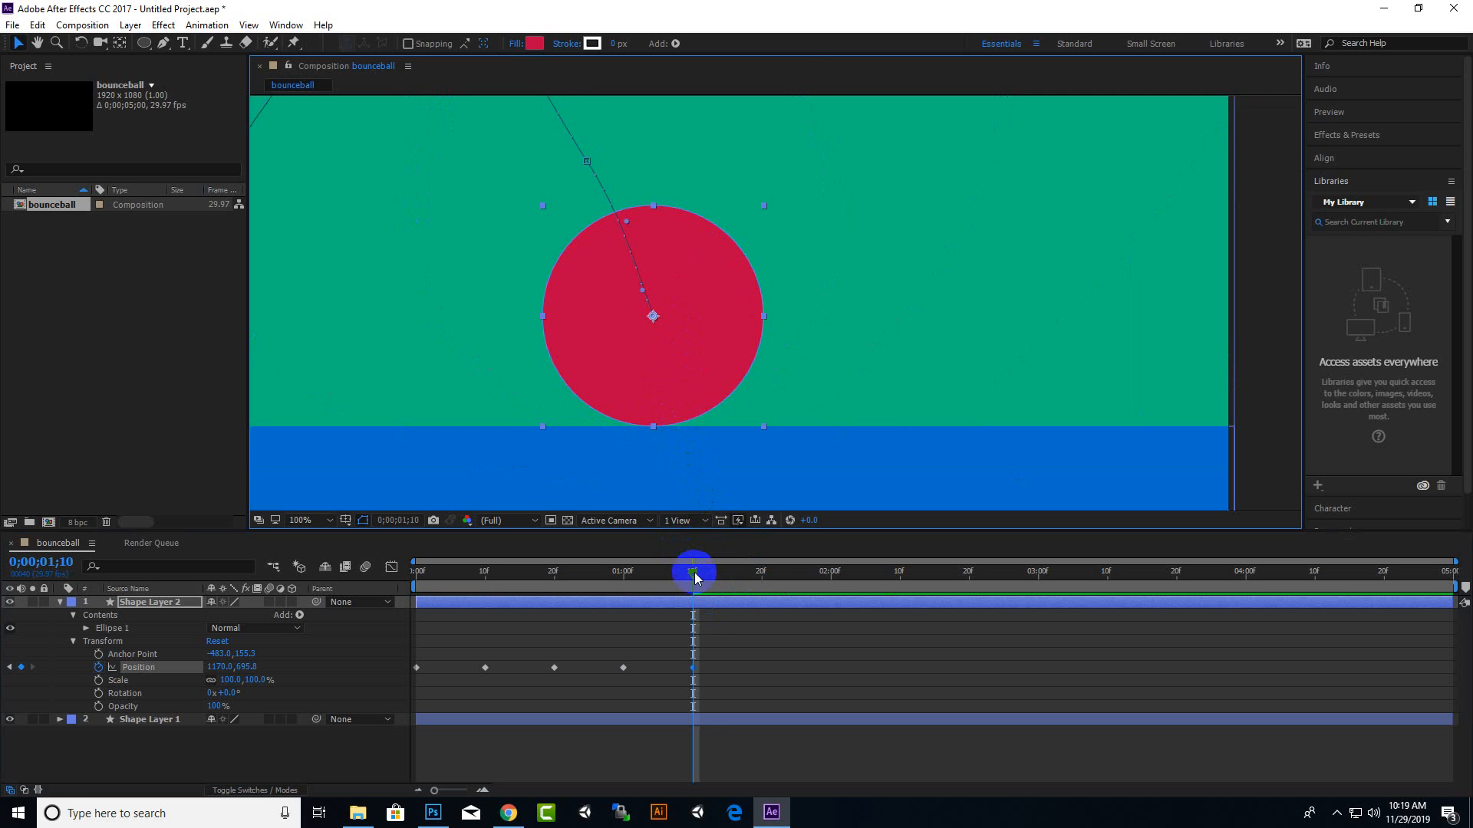
{"action": "left_click_drag", "start_coordinate": [694, 575], "coordinate": [727, 577]}
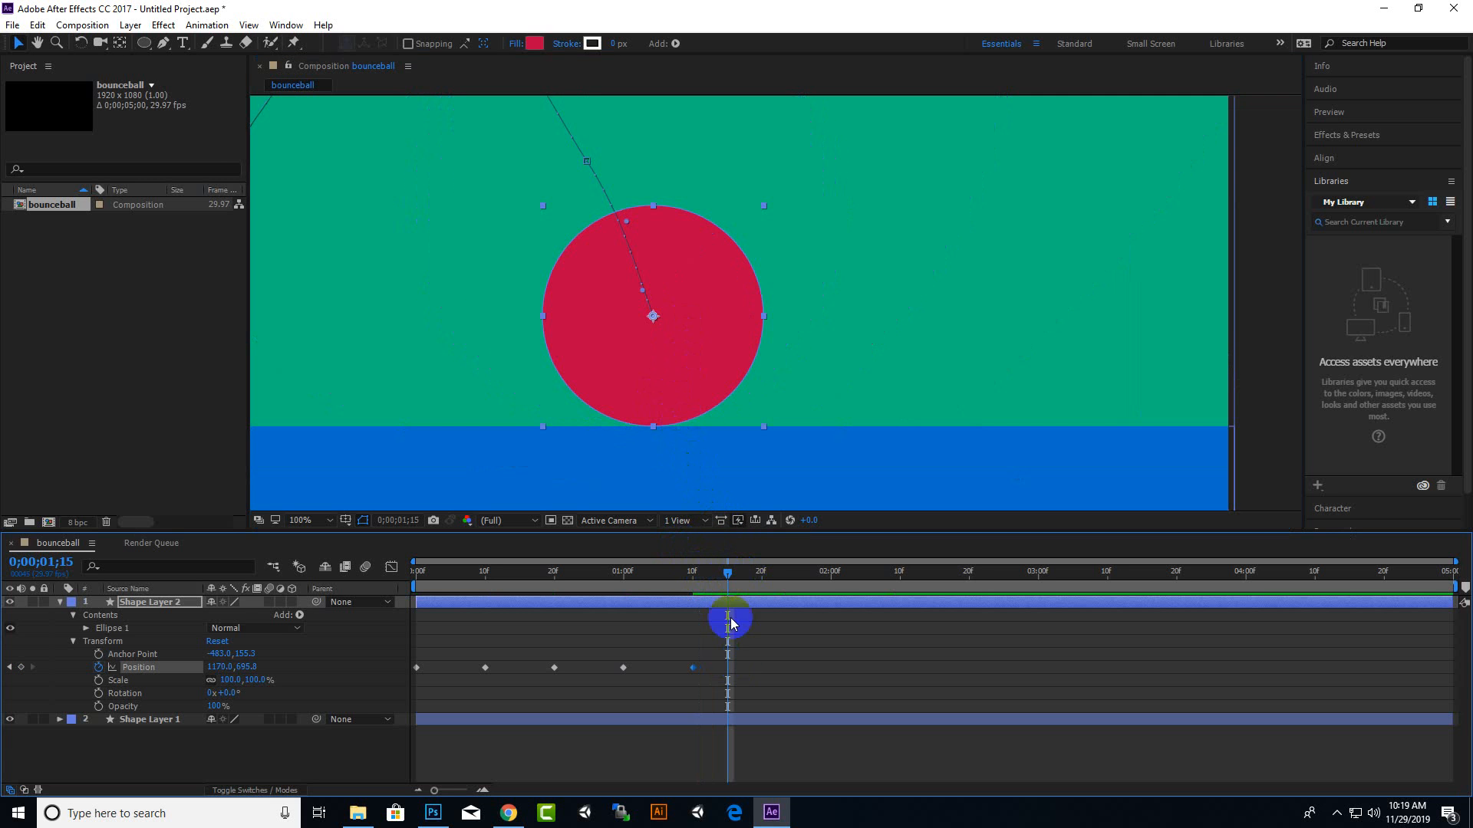
{"action": "left_click_drag", "start_coordinate": [665, 288], "coordinate": [683, 253]}
{"action": "scroll", "coordinate": [703, 328], "scroll_direction": "down", "scroll_amount": 5}
{"action": "scroll", "coordinate": [746, 310], "scroll_direction": "up", "scroll_amount": 7}
{"action": "scroll", "coordinate": [749, 307], "scroll_direction": "down", "scroll_amount": 2}
{"action": "left_click_drag", "start_coordinate": [729, 572], "coordinate": [761, 571]}
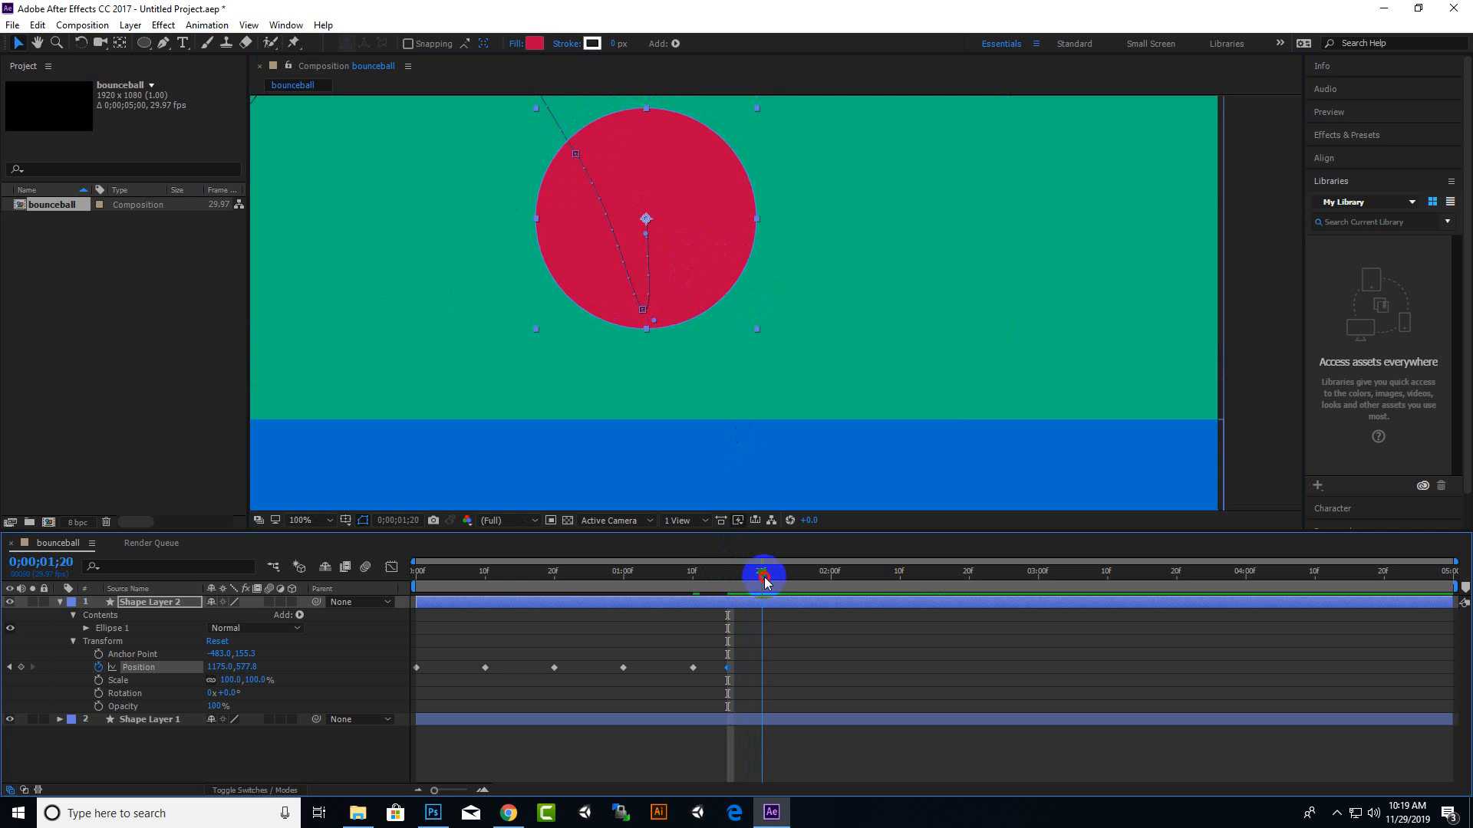
{"action": "left_click_drag", "start_coordinate": [717, 263], "coordinate": [719, 343]}
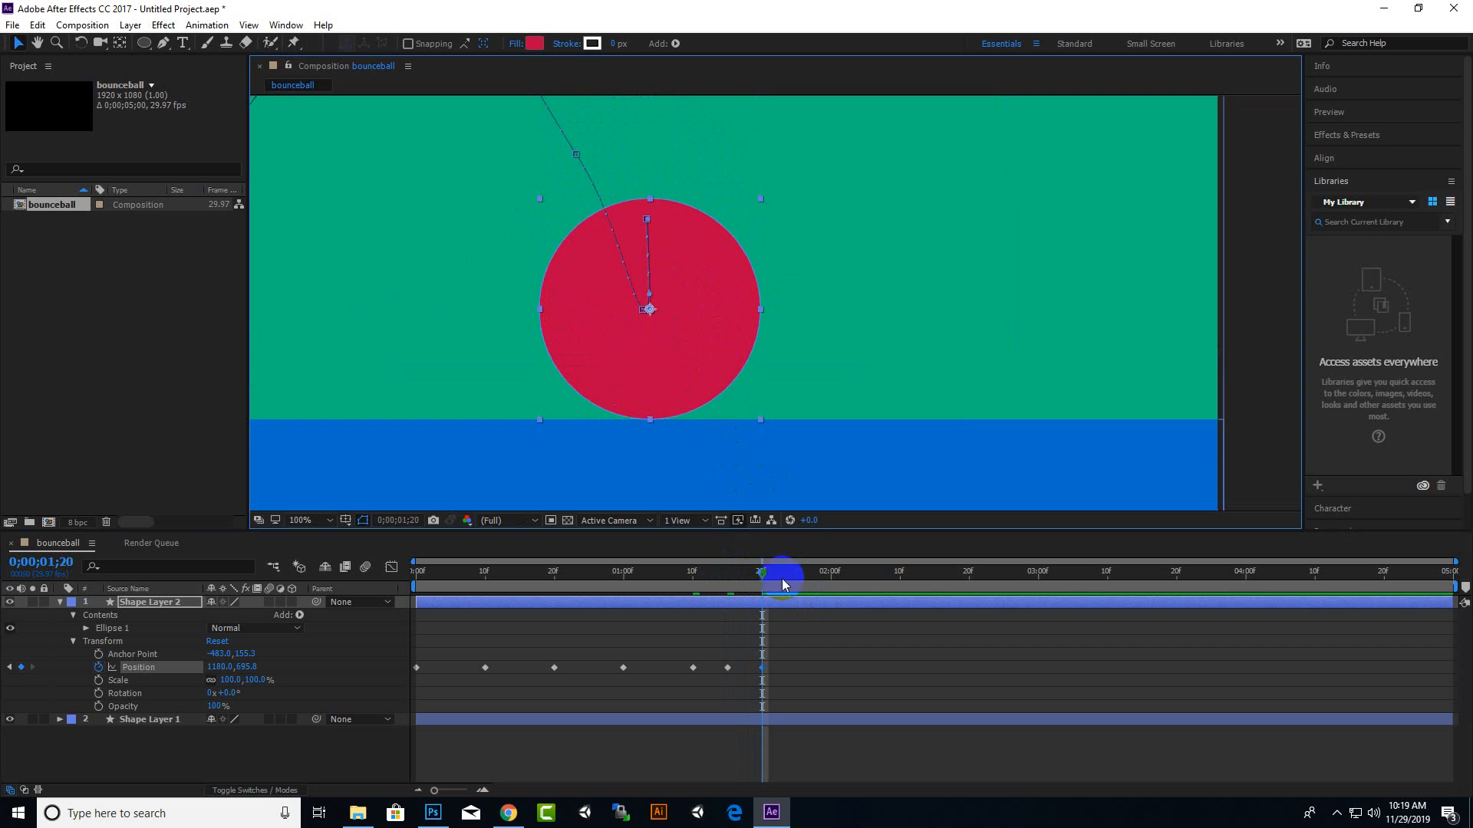
Add a lower bounce by raising the ball slightly at about 1:23 and returning it to the floor at about 1183, 697 at 1:26
{"action": "left_click_drag", "start_coordinate": [760, 579], "coordinate": [783, 583]}
{"action": "left_click_drag", "start_coordinate": [730, 332], "coordinate": [730, 312]}
{"action": "left_click_drag", "start_coordinate": [784, 571], "coordinate": [805, 572]}
{"action": "left_click_drag", "start_coordinate": [705, 311], "coordinate": [707, 361]}
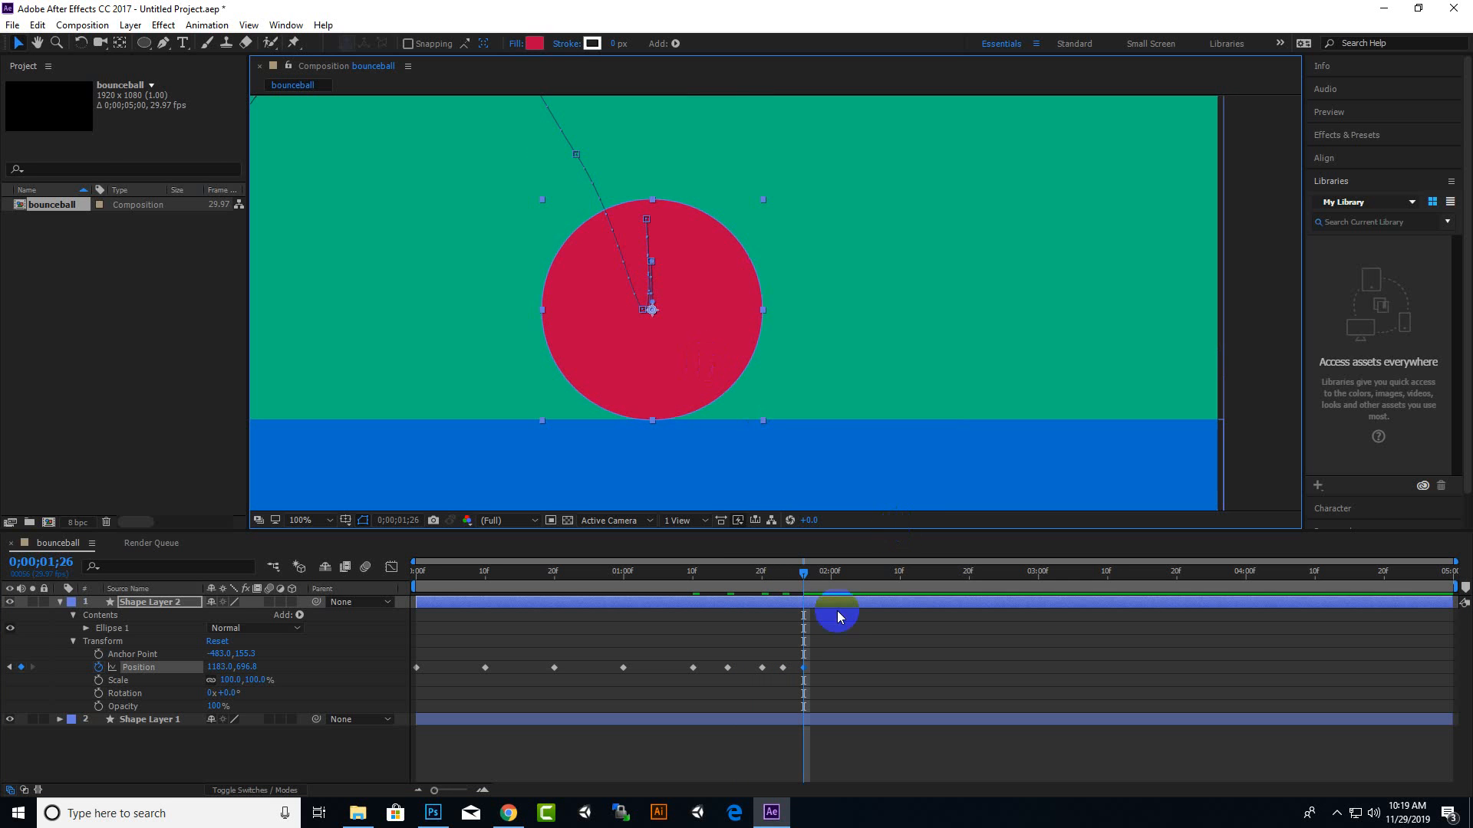
Add a tiny bounce peaking at about 1183, 685 just before 2:00, with the ball resting on the floor at 2:01 and 2:04
{"action": "left_click_drag", "start_coordinate": [804, 575], "coordinate": [825, 574]}
{"action": "left_click_drag", "start_coordinate": [691, 368], "coordinate": [689, 358]}
{"action": "left_click", "coordinate": [830, 579]}
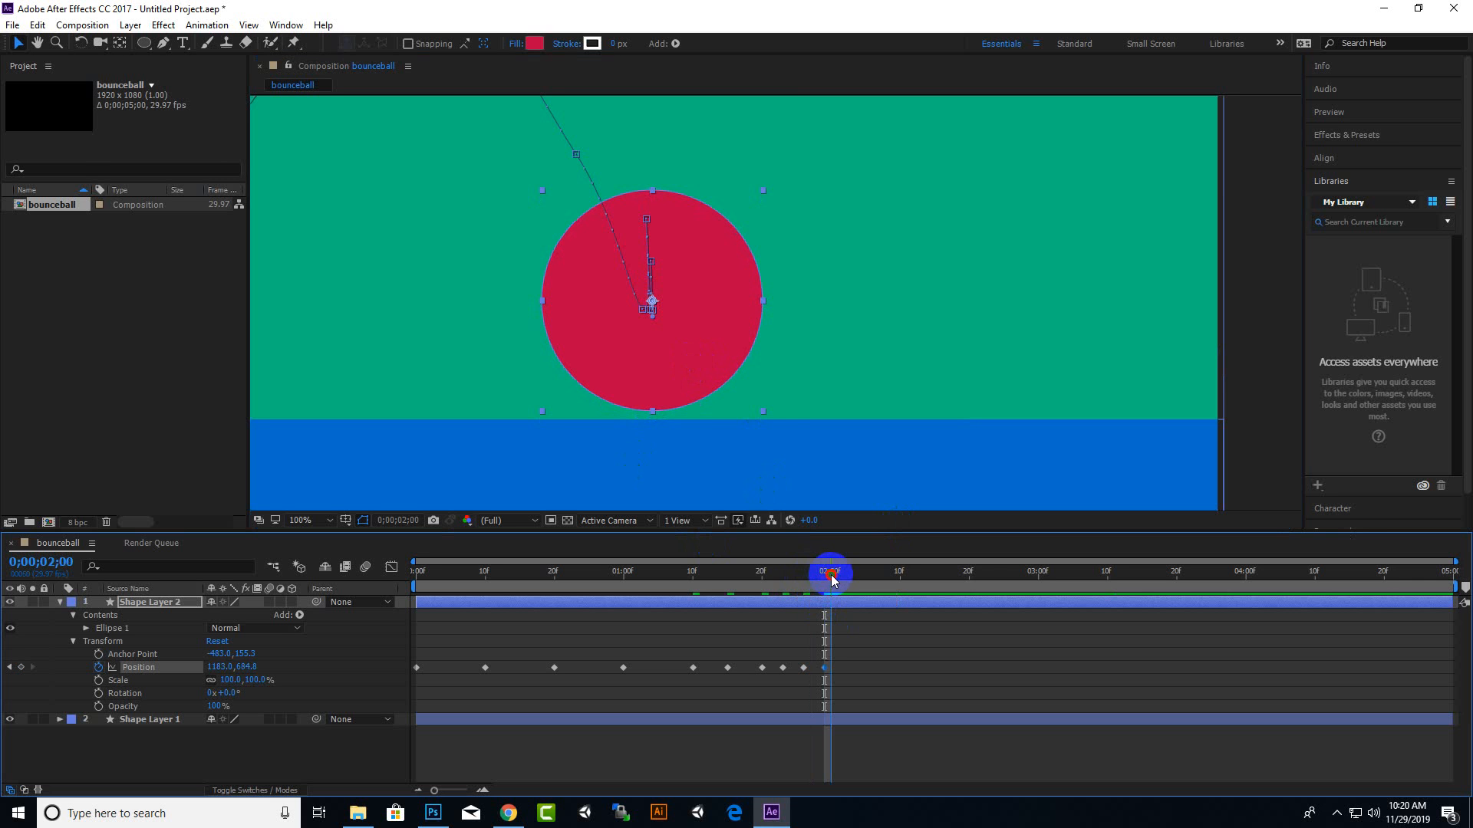
{"action": "left_click_drag", "start_coordinate": [836, 581], "coordinate": [836, 580]}
{"action": "left_click_drag", "start_coordinate": [702, 375], "coordinate": [709, 389]}
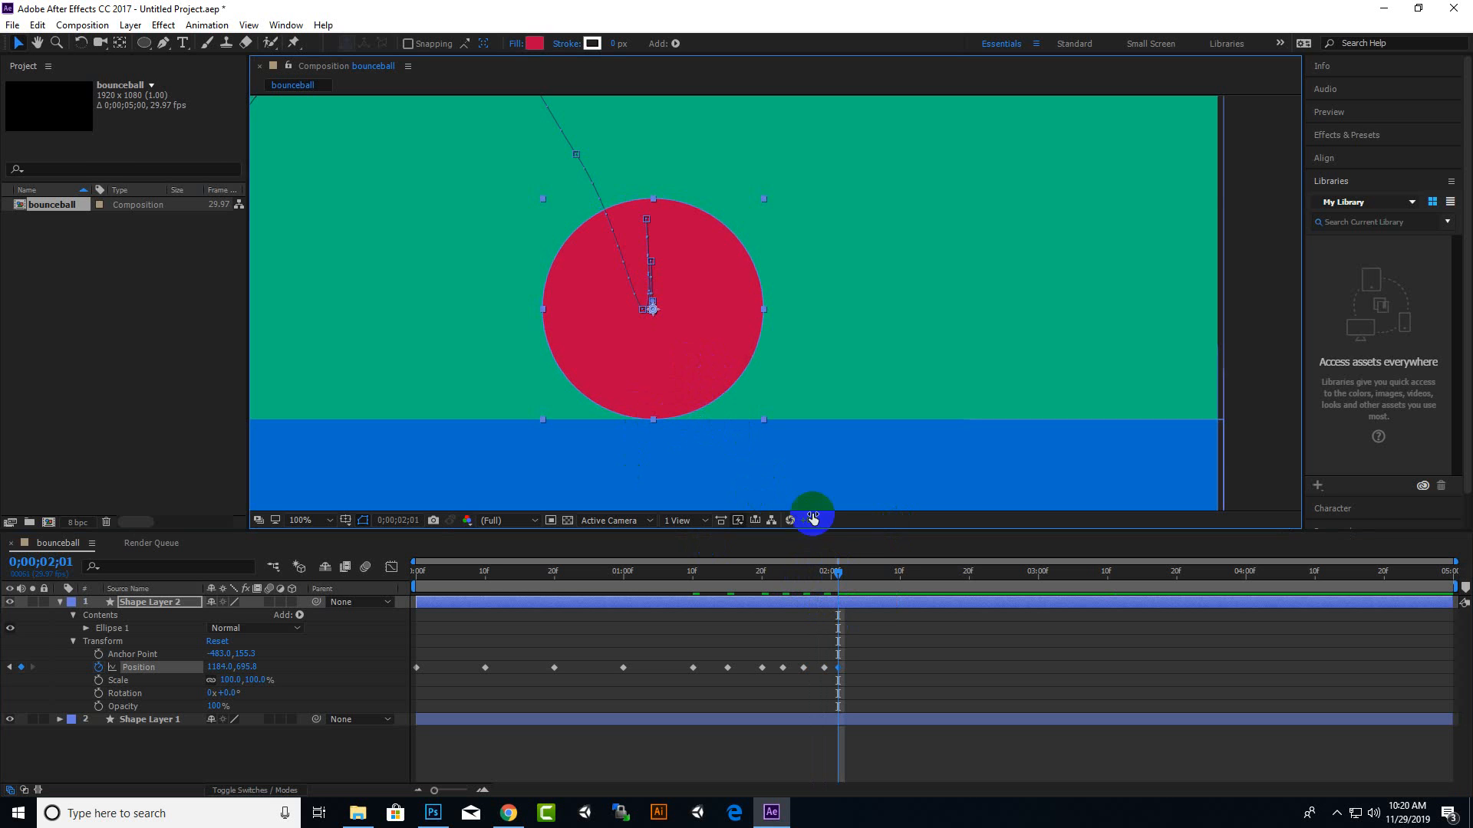
{"action": "left_click", "coordinate": [845, 576]}
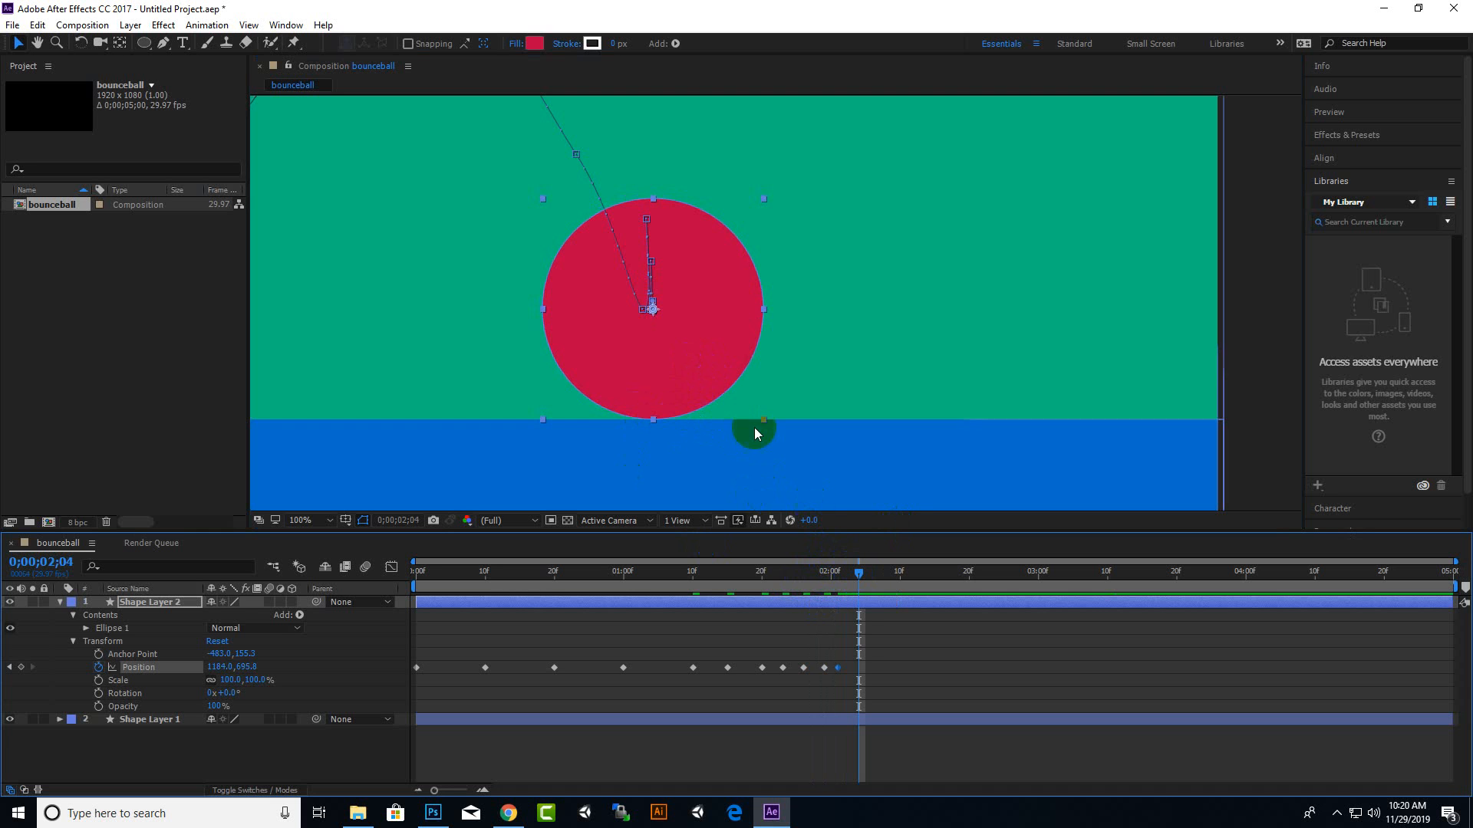
{"action": "left_click_drag", "start_coordinate": [667, 384], "coordinate": [673, 391]}
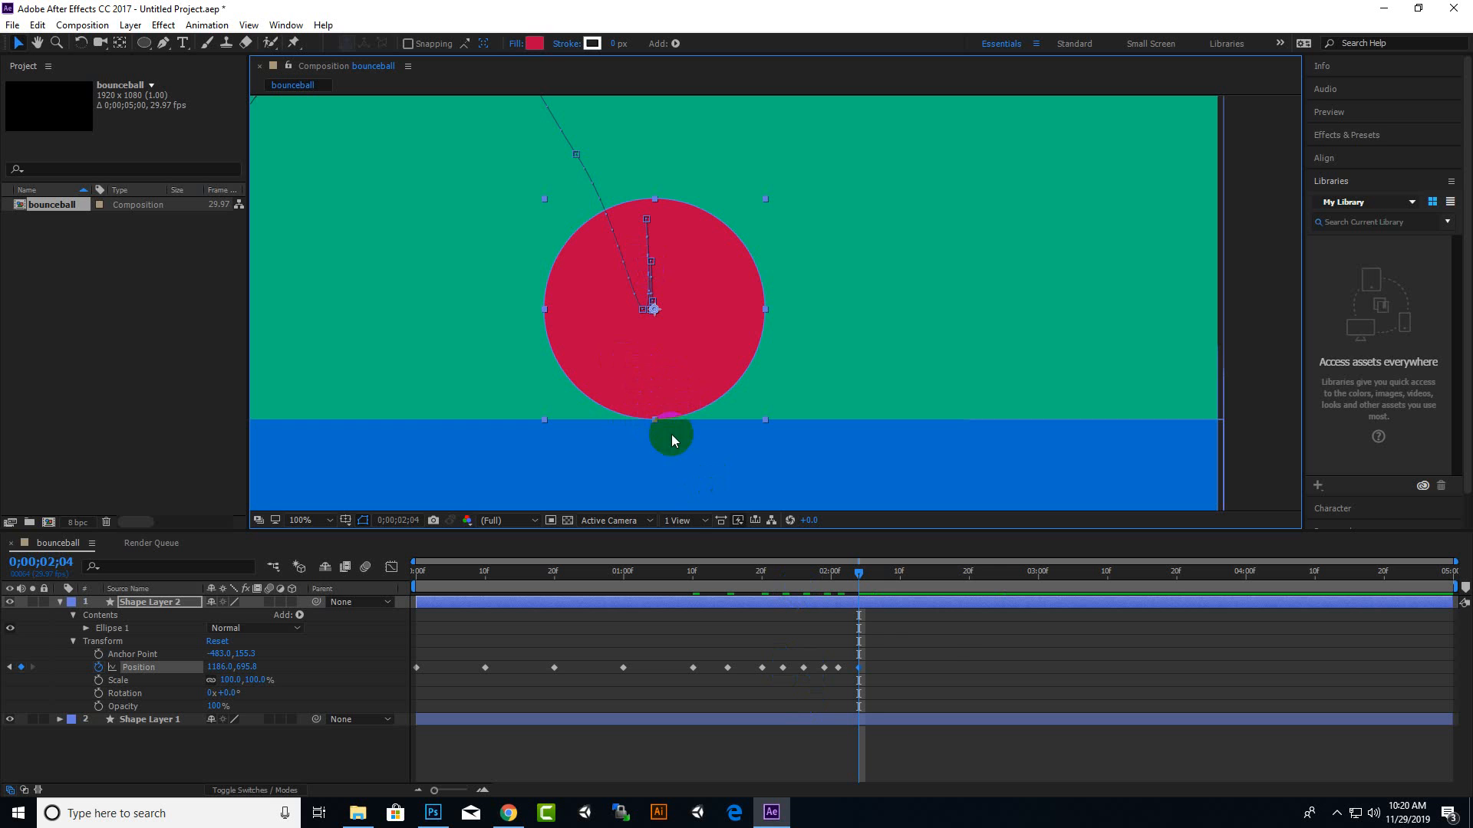
Start the return bounce by moving the ball up and left to about 1082, 493 at 2:10 and about 864, 225 at 2:20
{"action": "left_click_drag", "start_coordinate": [862, 573], "coordinate": [900, 573]}
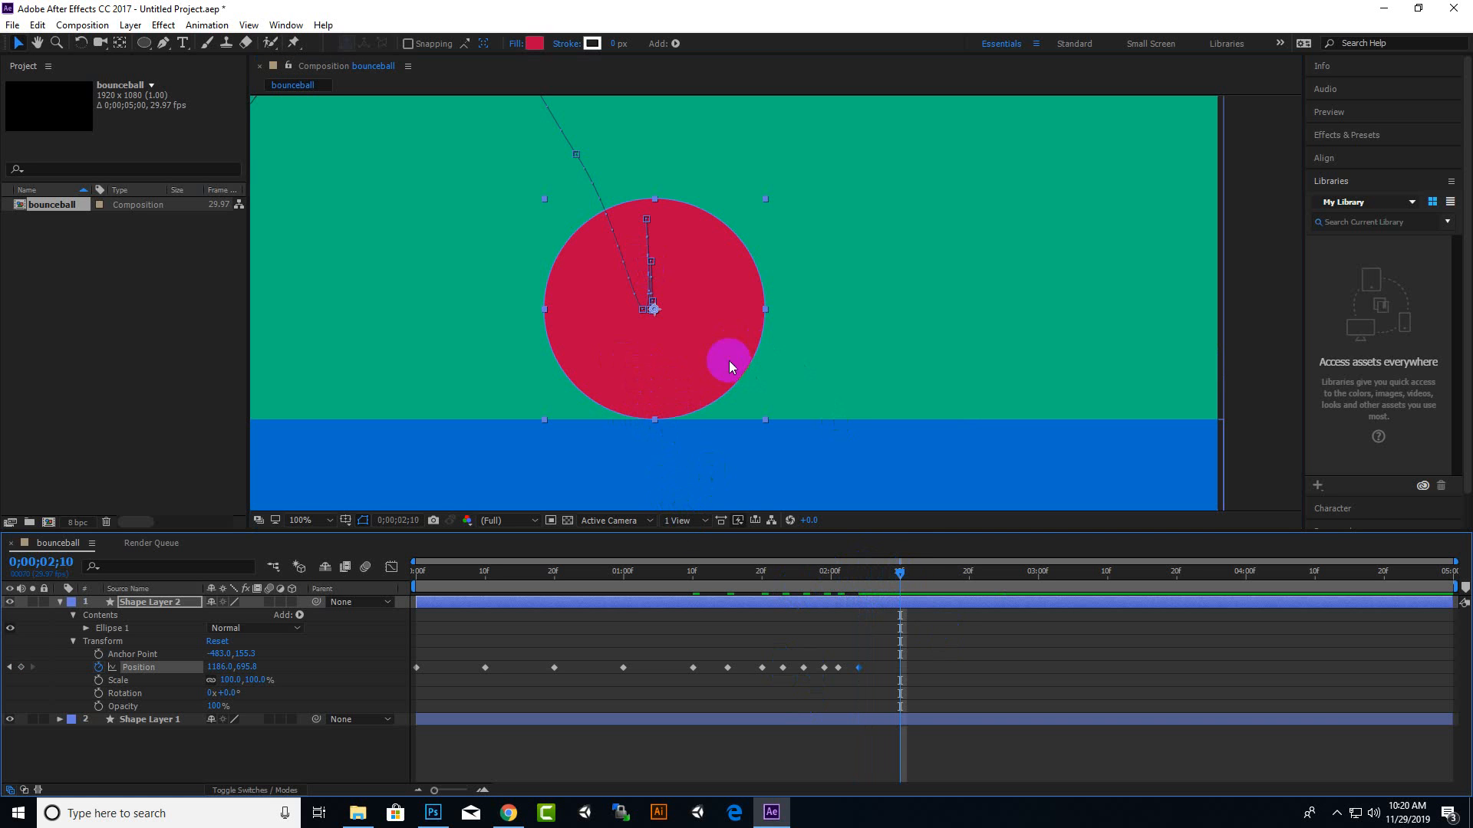
{"action": "left_click_drag", "start_coordinate": [729, 362], "coordinate": [626, 202]}
{"action": "scroll", "coordinate": [698, 228], "scroll_direction": "down", "scroll_amount": 4}
{"action": "scroll", "coordinate": [690, 213], "scroll_direction": "up", "scroll_amount": 2}
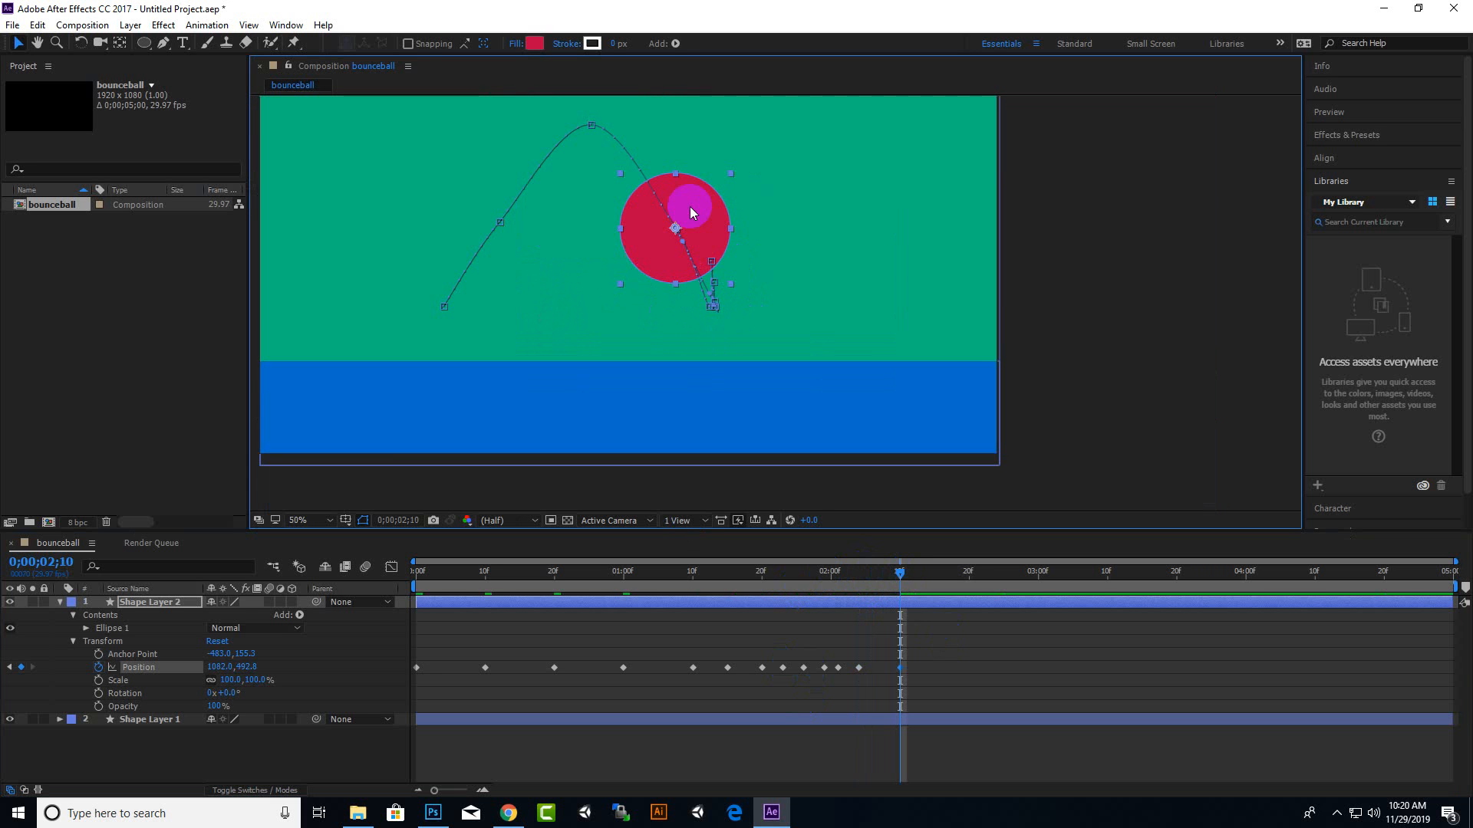
{"action": "left_click_drag", "start_coordinate": [903, 577], "coordinate": [965, 577]}
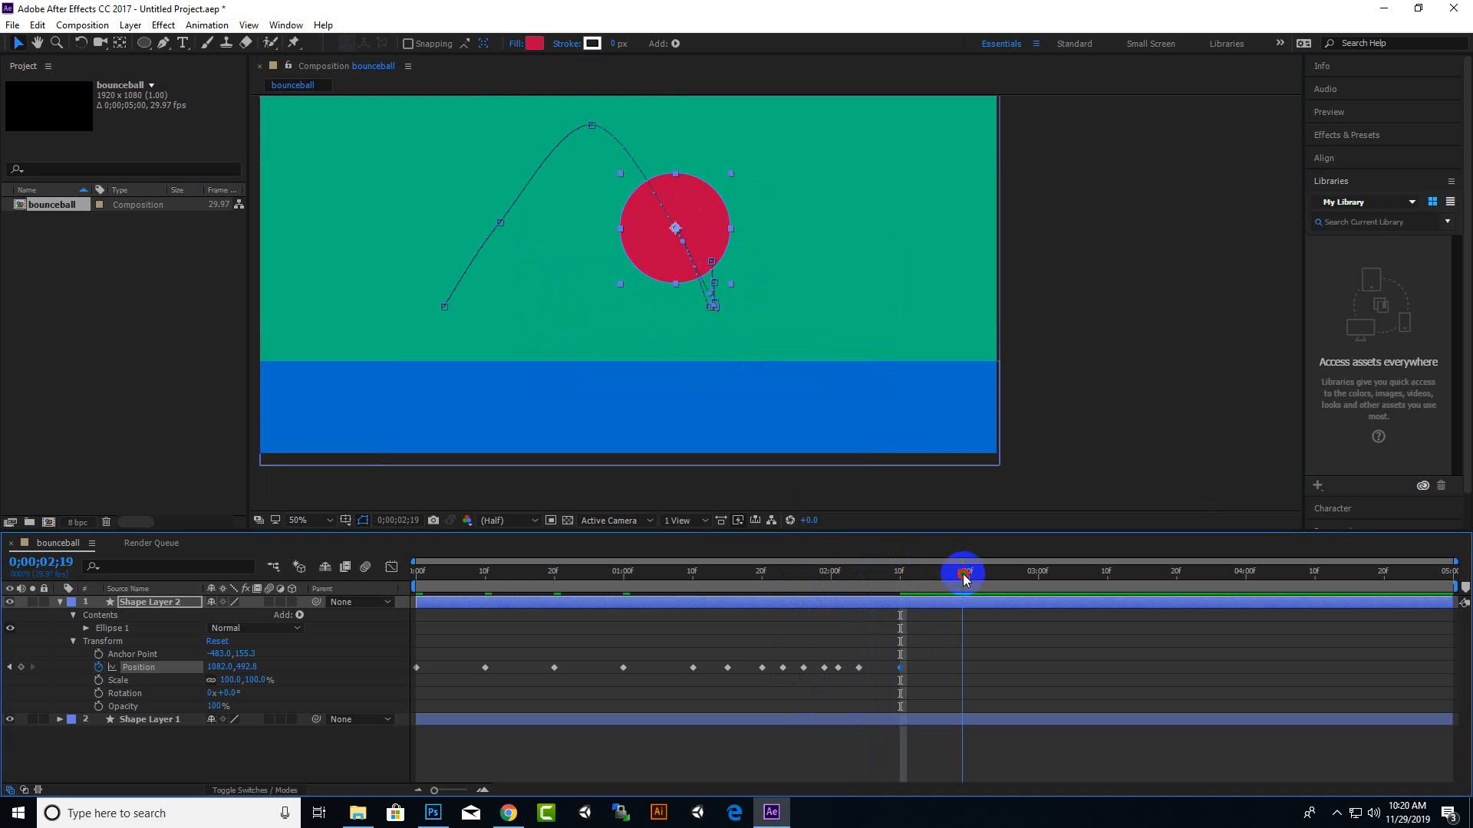
{"action": "left_click_drag", "start_coordinate": [700, 211], "coordinate": [619, 126]}
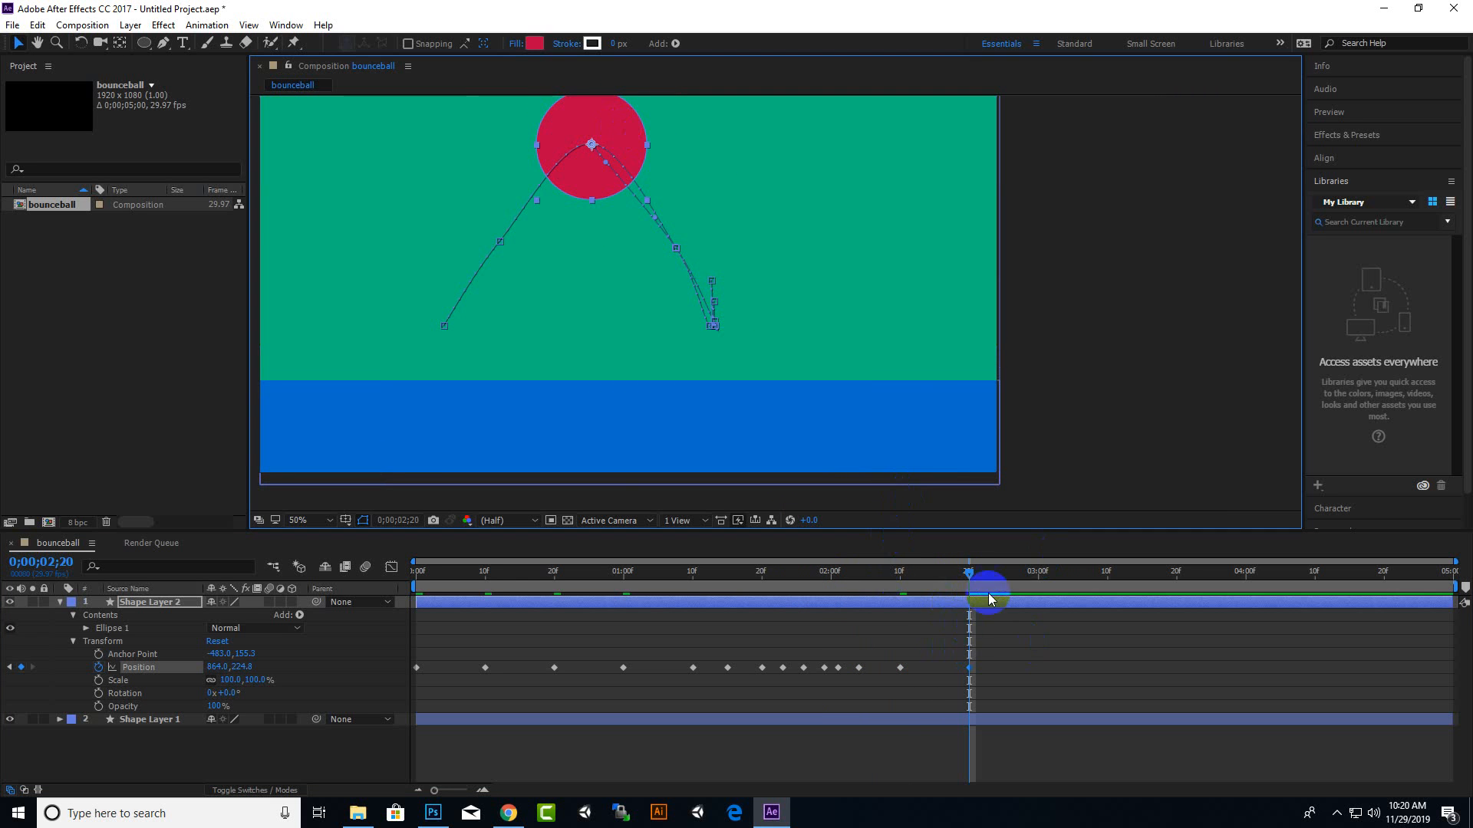
Bring the ball down to the left to about 626, 477 at 3:00 and onto the floor at its starting spot at 3:10
{"action": "left_click_drag", "start_coordinate": [969, 571], "coordinate": [1039, 573]}
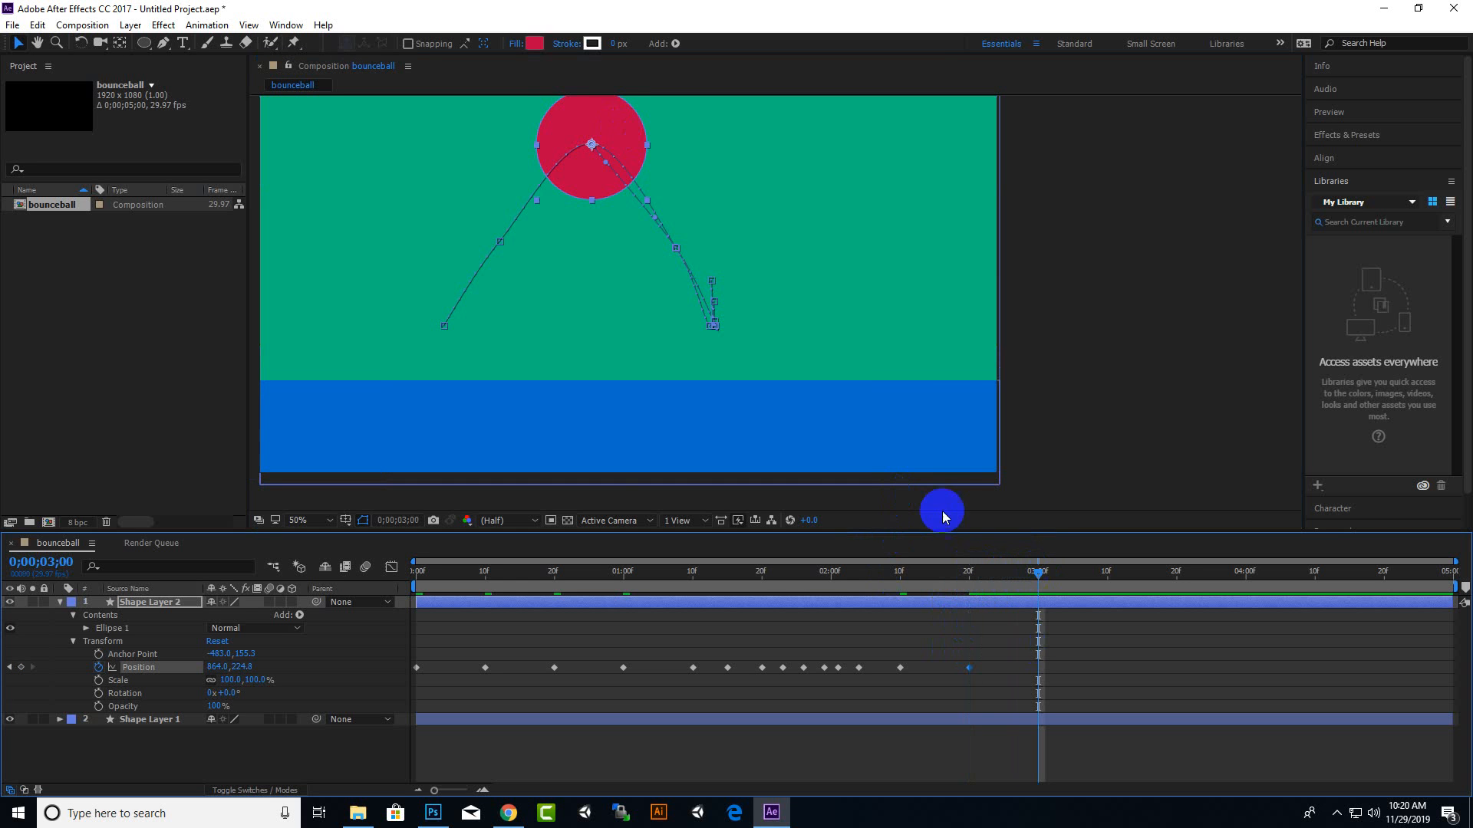
{"action": "left_click_drag", "start_coordinate": [620, 135], "coordinate": [532, 220]}
{"action": "left_click", "coordinate": [1039, 649]}
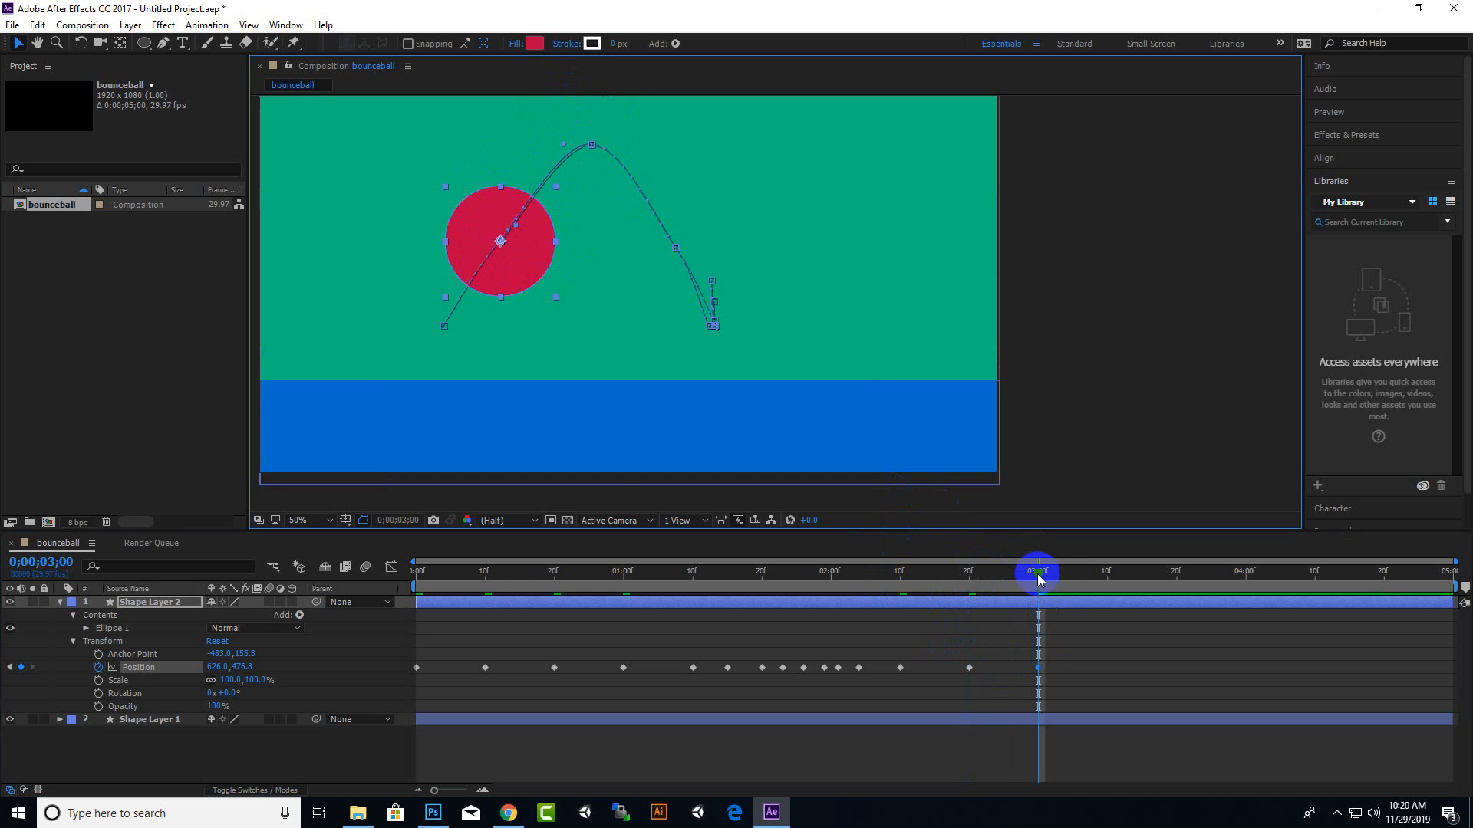
{"action": "left_click_drag", "start_coordinate": [1037, 574], "coordinate": [1107, 574]}
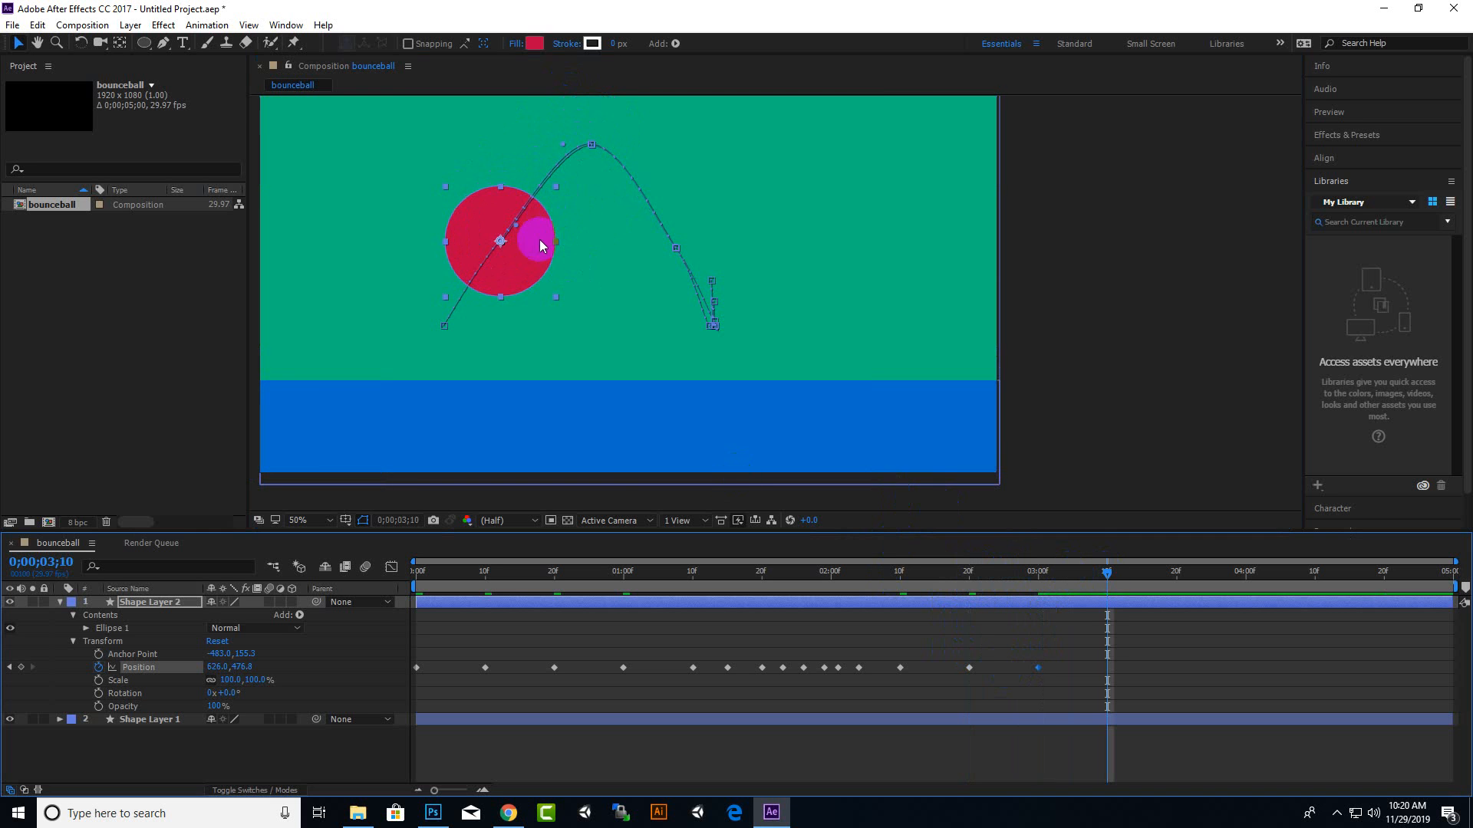
{"action": "left_click_drag", "start_coordinate": [540, 246], "coordinate": [476, 345]}
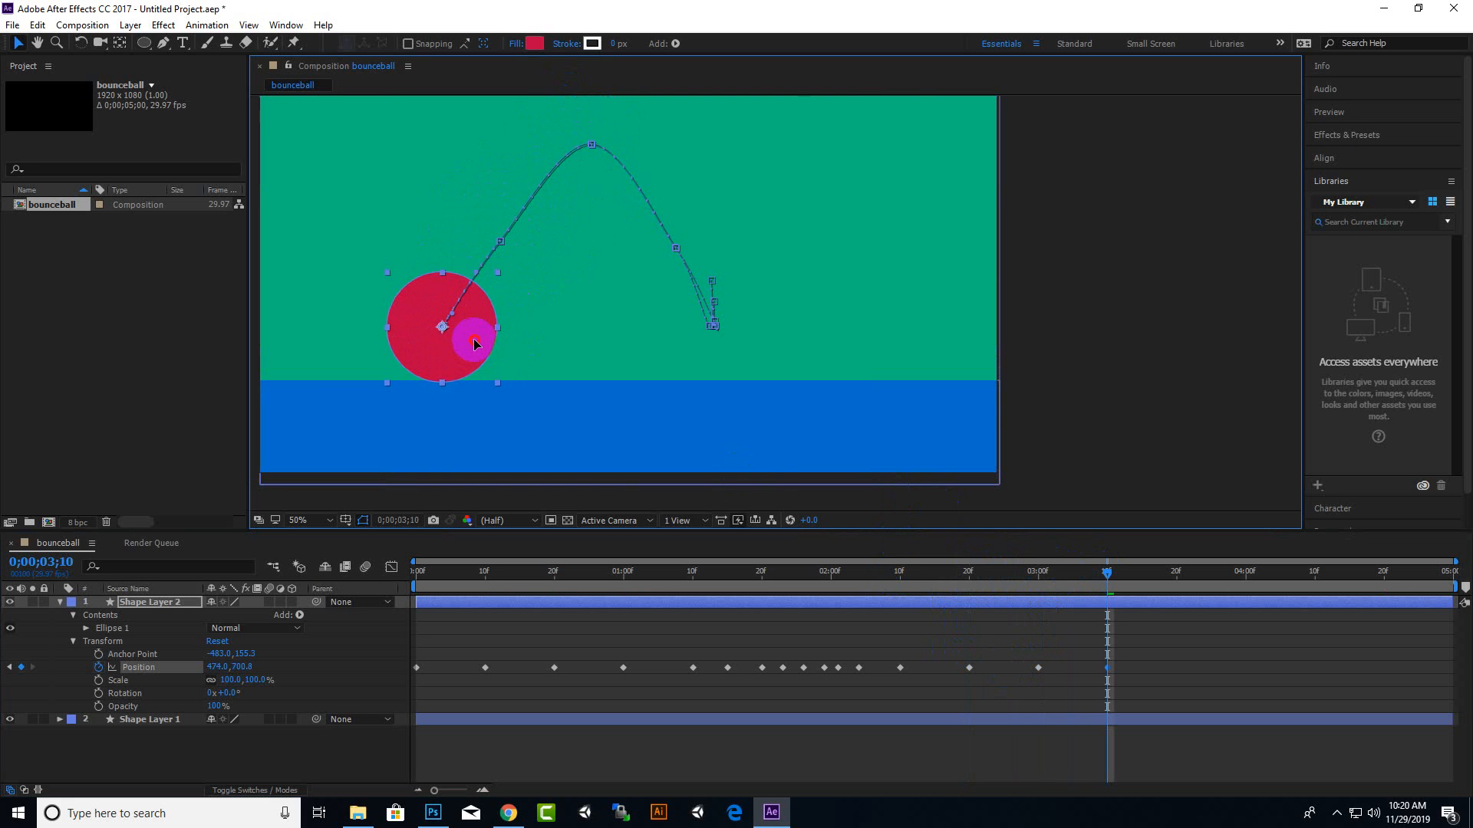
Bounce the ball up to about 476, 593 at 3:13 and return it to the floor at about 476, 699 at 3:16
{"action": "left_click_drag", "start_coordinate": [1108, 572], "coordinate": [1128, 572]}
{"action": "left_click_drag", "start_coordinate": [471, 353], "coordinate": [470, 316]}
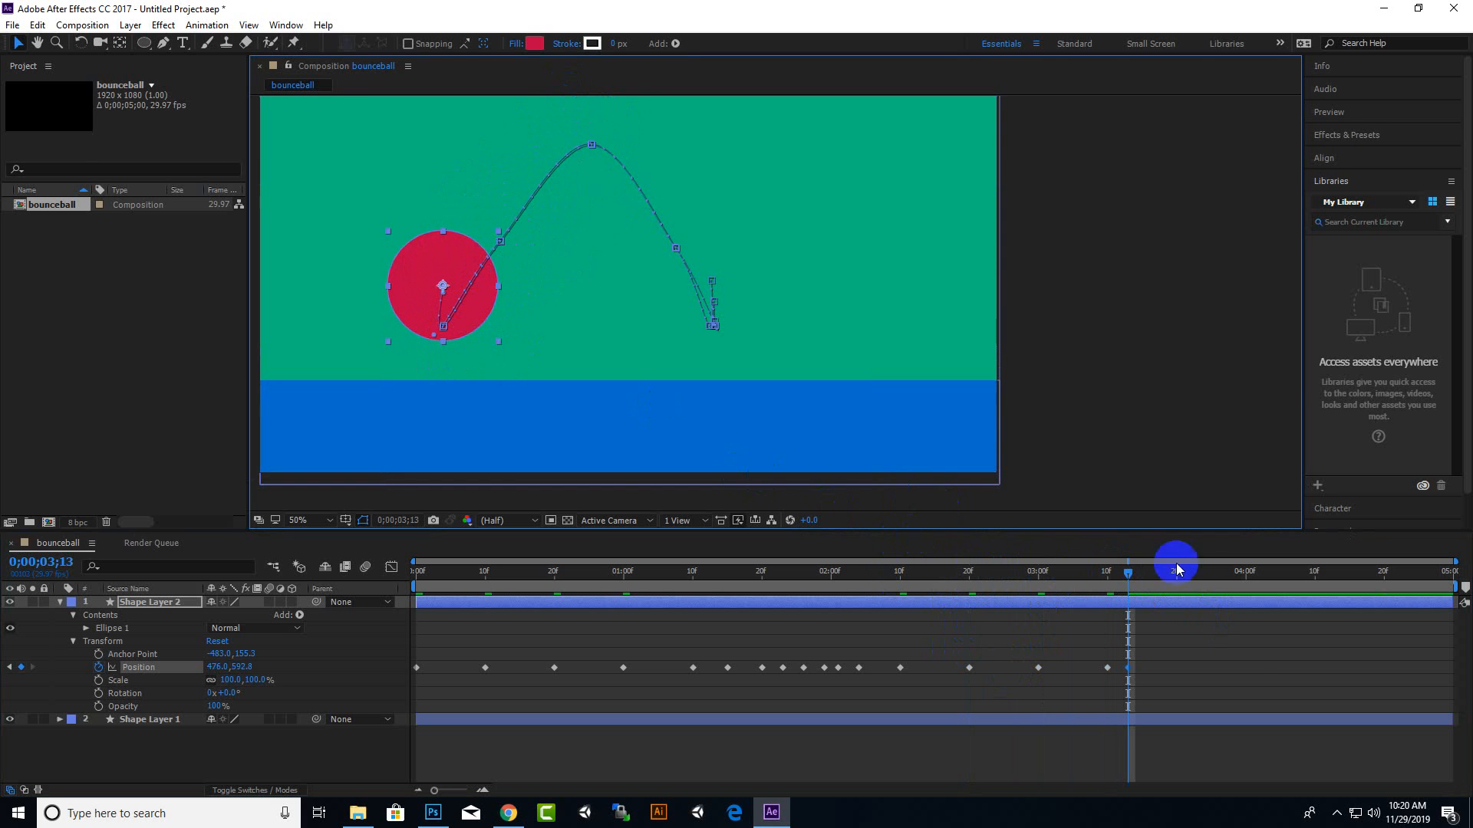
{"action": "left_click_drag", "start_coordinate": [1127, 573], "coordinate": [1147, 576]}
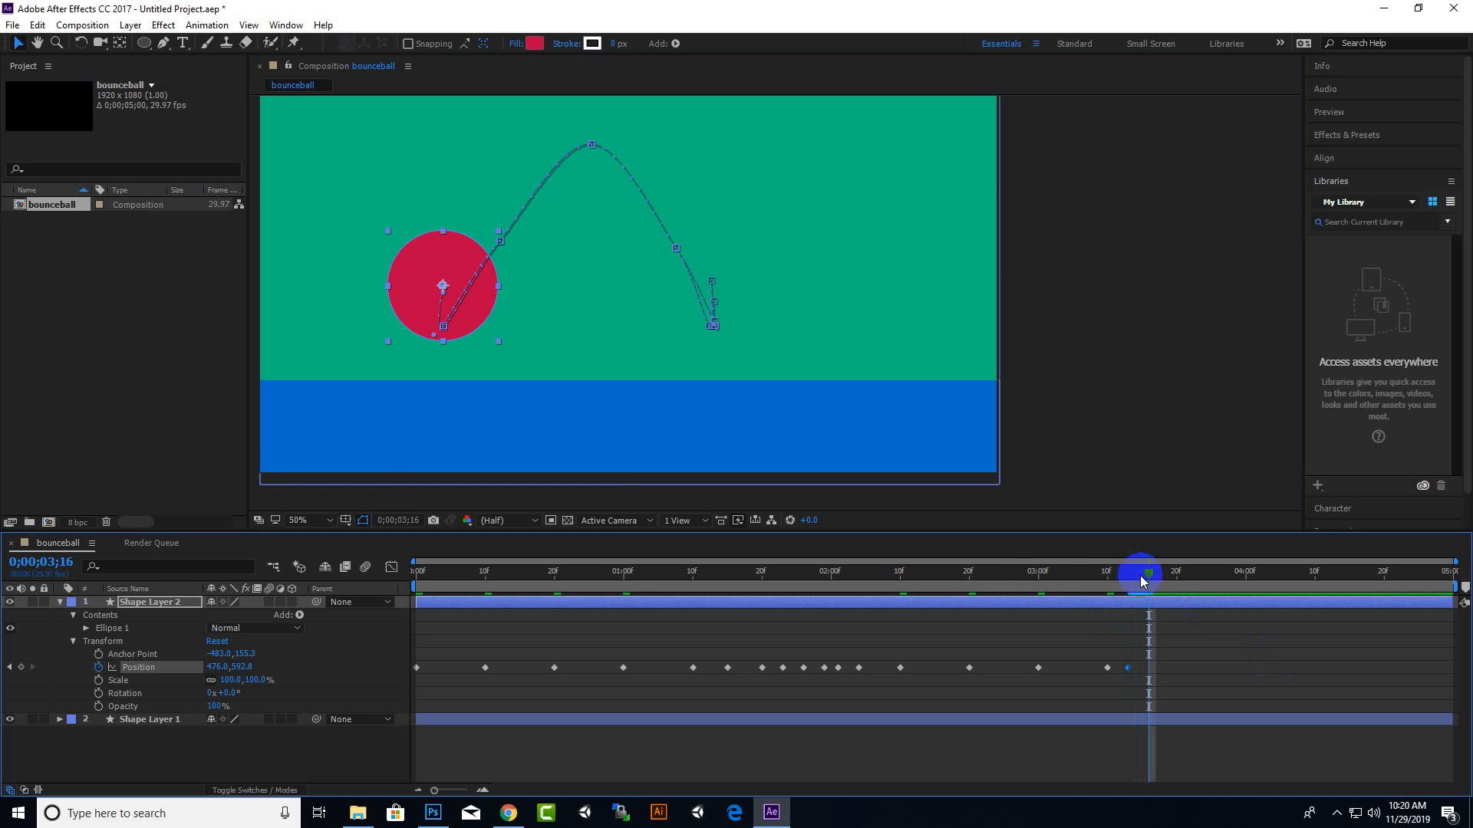
{"action": "left_click_drag", "start_coordinate": [481, 311], "coordinate": [483, 354]}
{"action": "left_click", "coordinate": [1222, 629]}
Add a lower bounce by raising the ball to about 474, 657 at 3:19 and bringing it back to the floor at 3:22
{"action": "left_click_drag", "start_coordinate": [1152, 572], "coordinate": [1172, 573]}
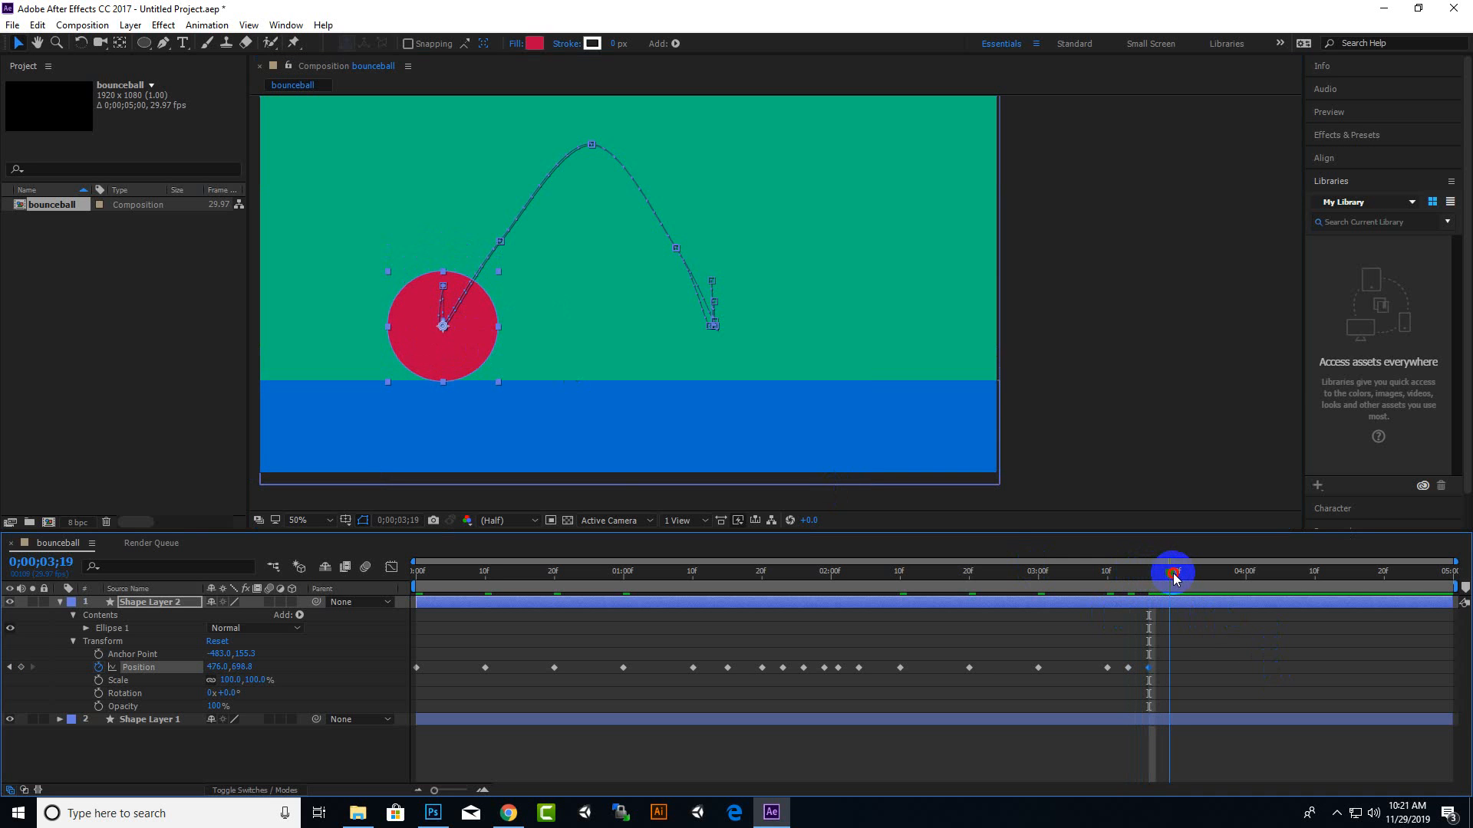
{"action": "left_click_drag", "start_coordinate": [491, 353], "coordinate": [473, 333]}
{"action": "left_click", "coordinate": [1140, 537]}
{"action": "left_click_drag", "start_coordinate": [1172, 572], "coordinate": [1192, 581]}
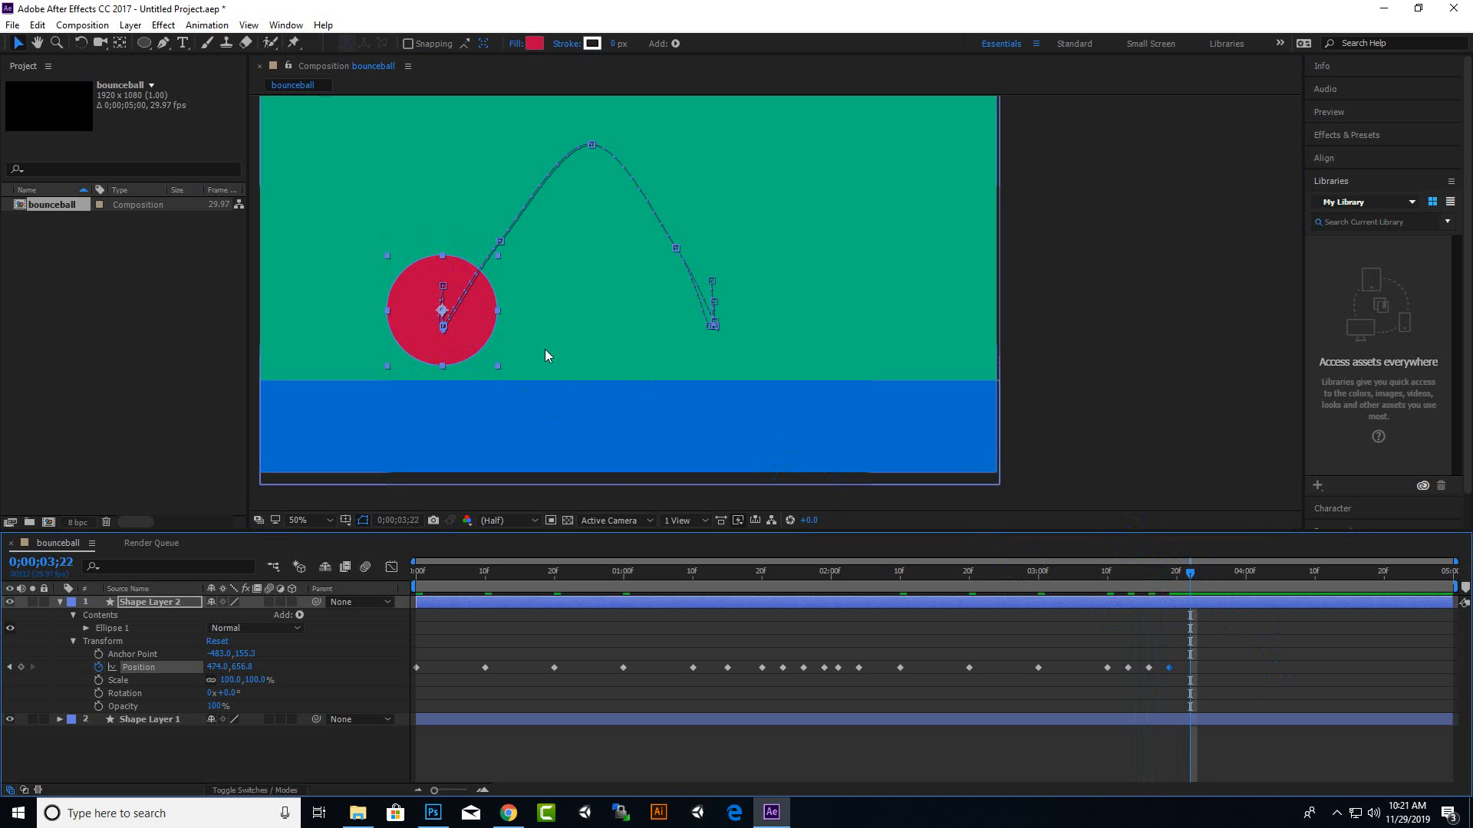
{"action": "left_click_drag", "start_coordinate": [471, 339], "coordinate": [474, 359]}
Add a final tiny bounce to about 476, 687 shortly after 3:22 and settle the ball on the floor at about 474, 697 at 3:26
{"action": "left_click_drag", "start_coordinate": [1189, 573], "coordinate": [1208, 577]}
{"action": "left_click_drag", "start_coordinate": [470, 351], "coordinate": [470, 346]}
{"action": "left_click", "coordinate": [1210, 578]}
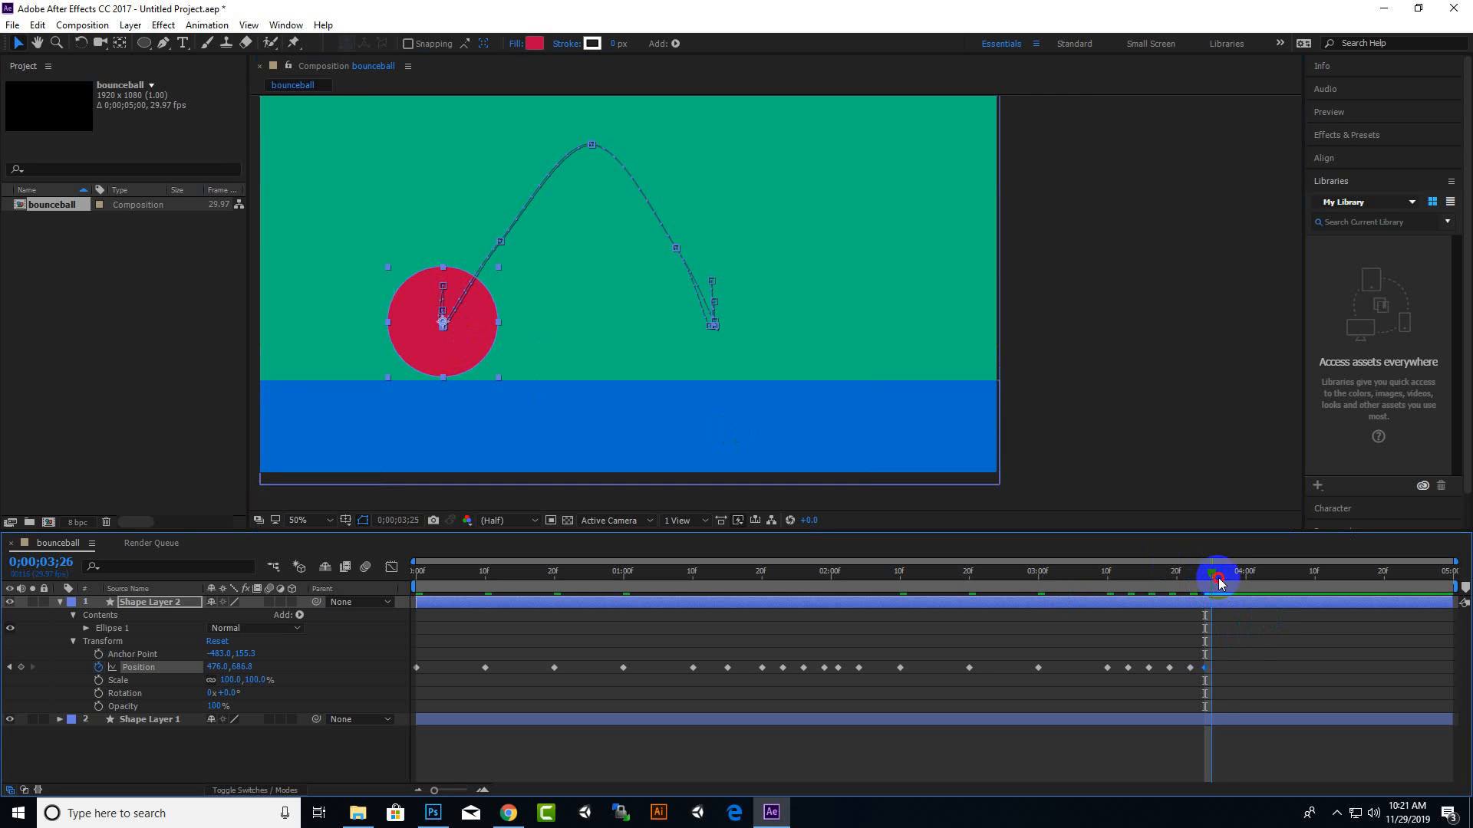
{"action": "left_click_drag", "start_coordinate": [462, 342], "coordinate": [464, 352]}
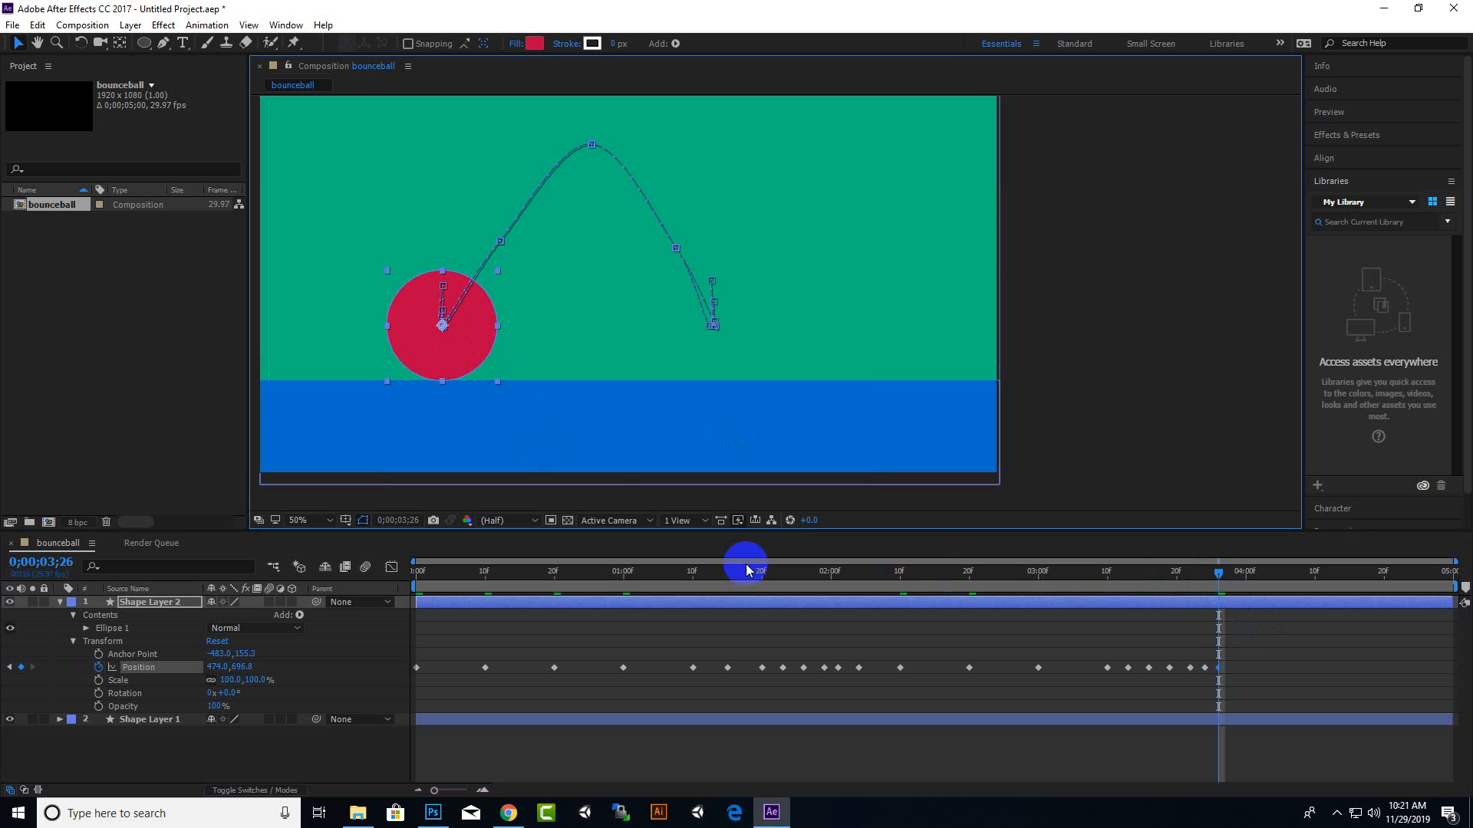
Shorten the work area to end just after the last keyframe at 3:26 and deselect the ball's layer
{"action": "left_click_drag", "start_coordinate": [1457, 587], "coordinate": [1230, 591]}
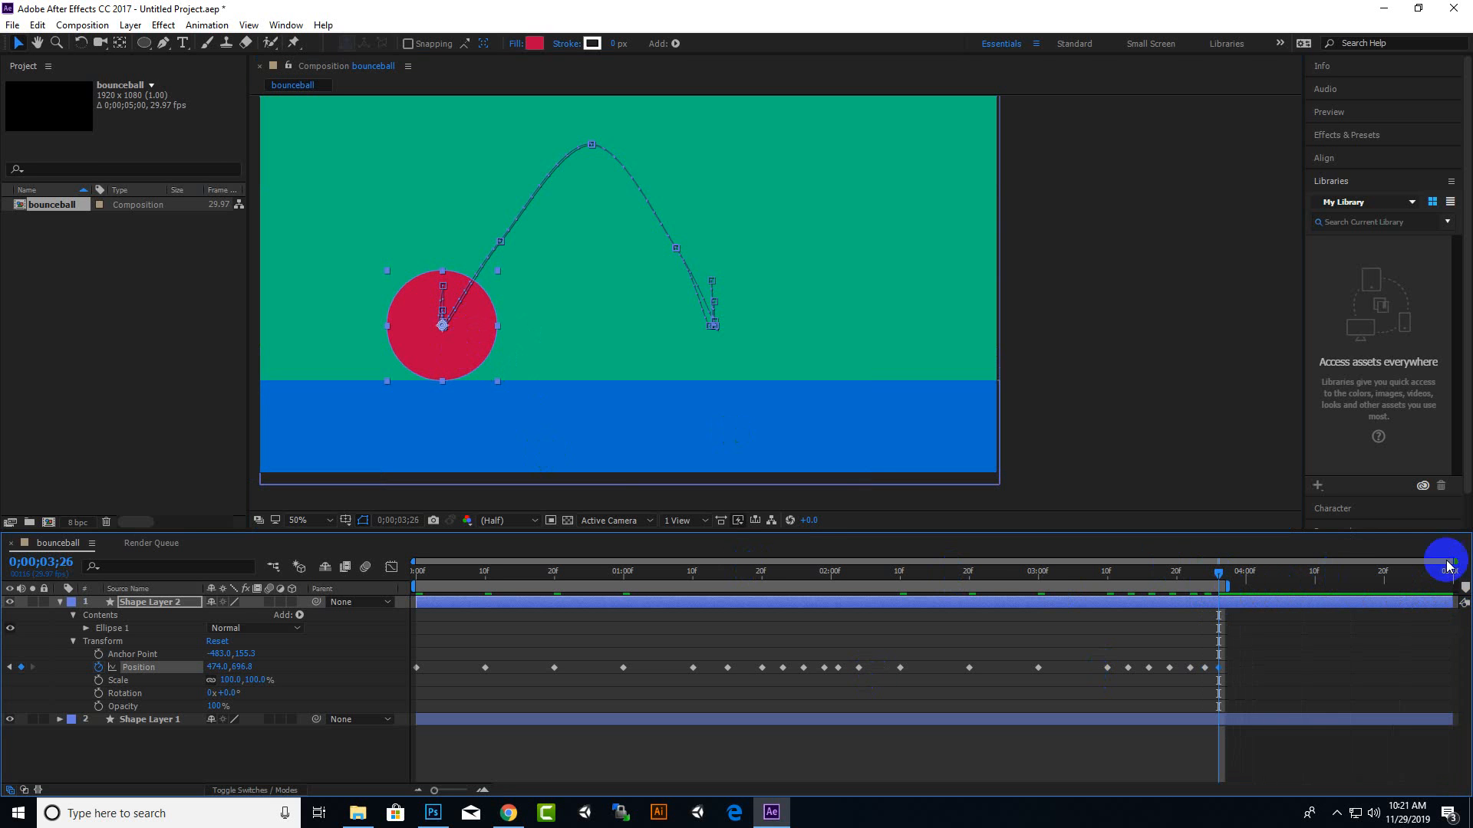
{"action": "left_click_drag", "start_coordinate": [1456, 564], "coordinate": [1331, 564]}
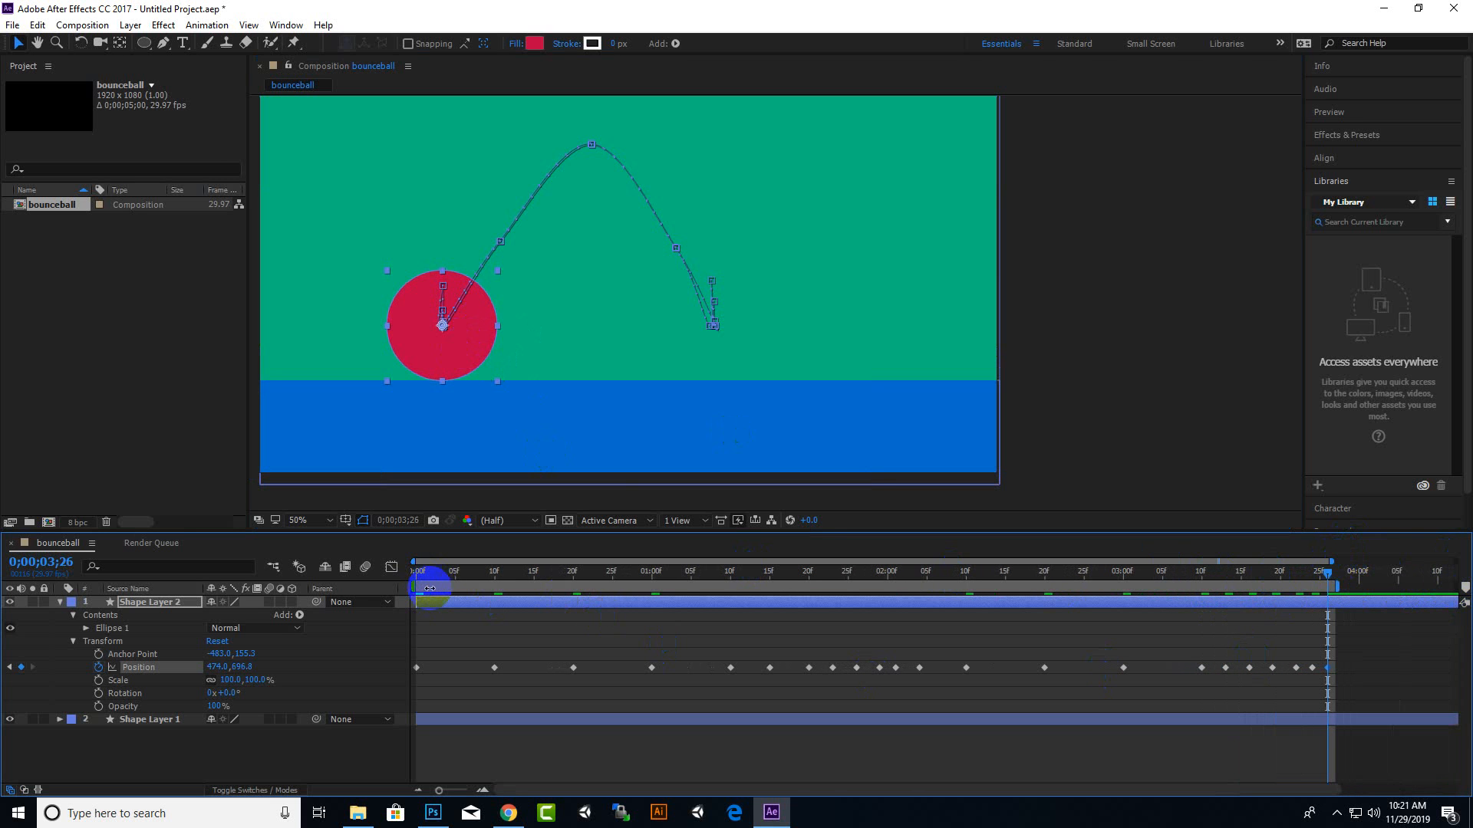
{"action": "left_click", "coordinate": [463, 637]}
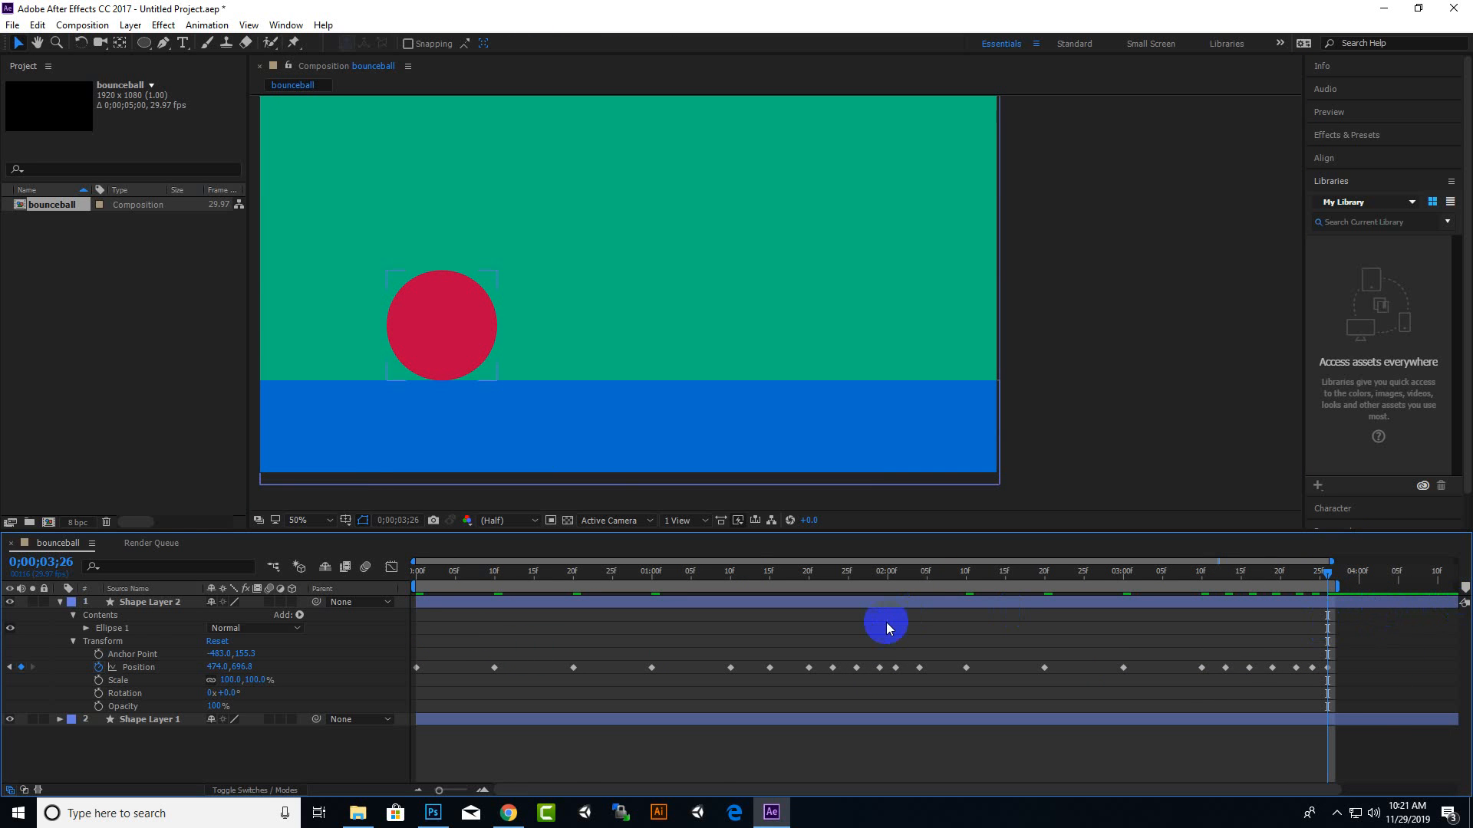
Play back the bounce animation to check the ball's motion across the work area
{"action": "key", "text": "space"}
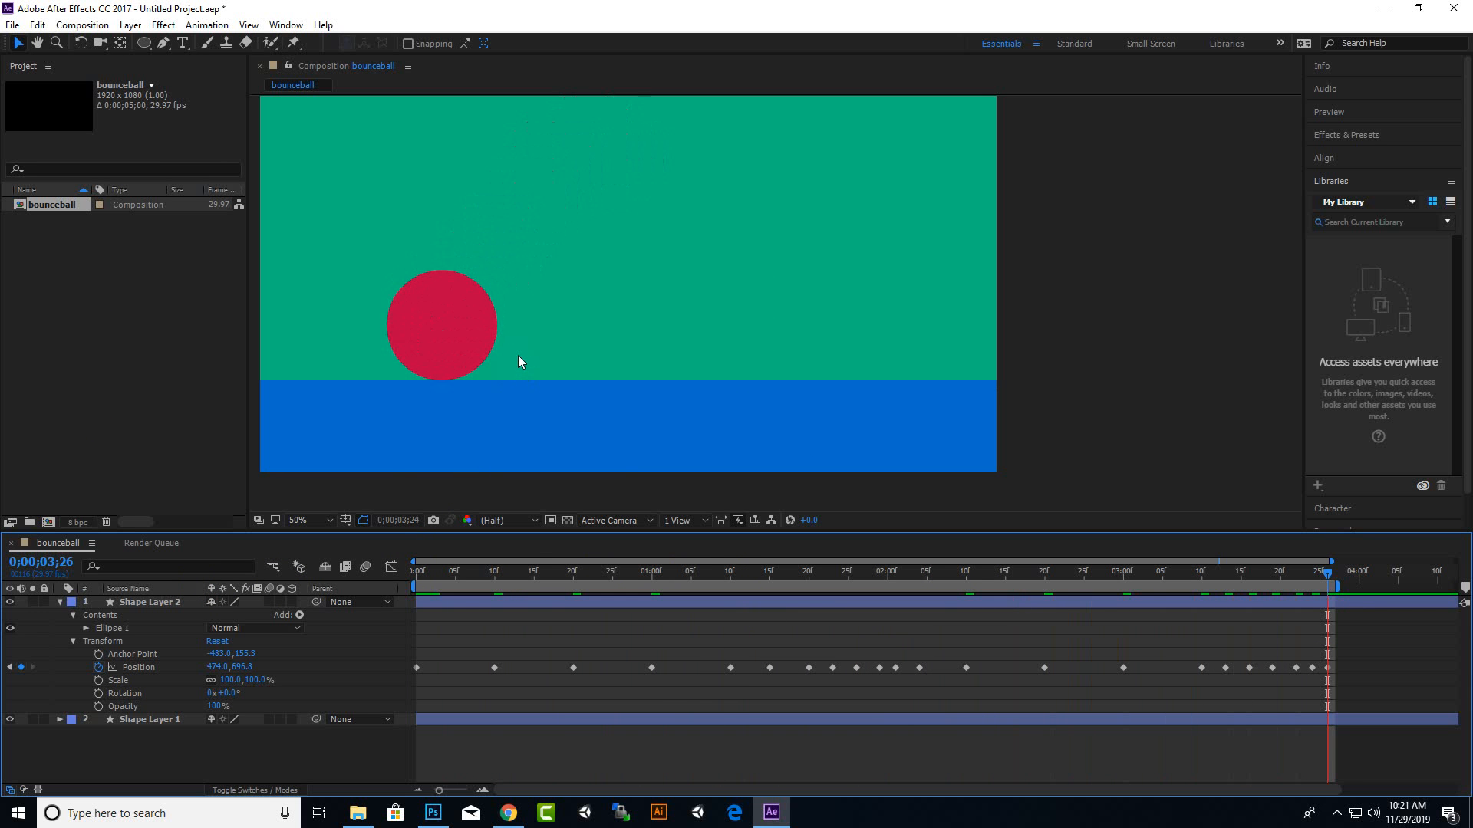
{"action": "left_click", "coordinate": [462, 530]}
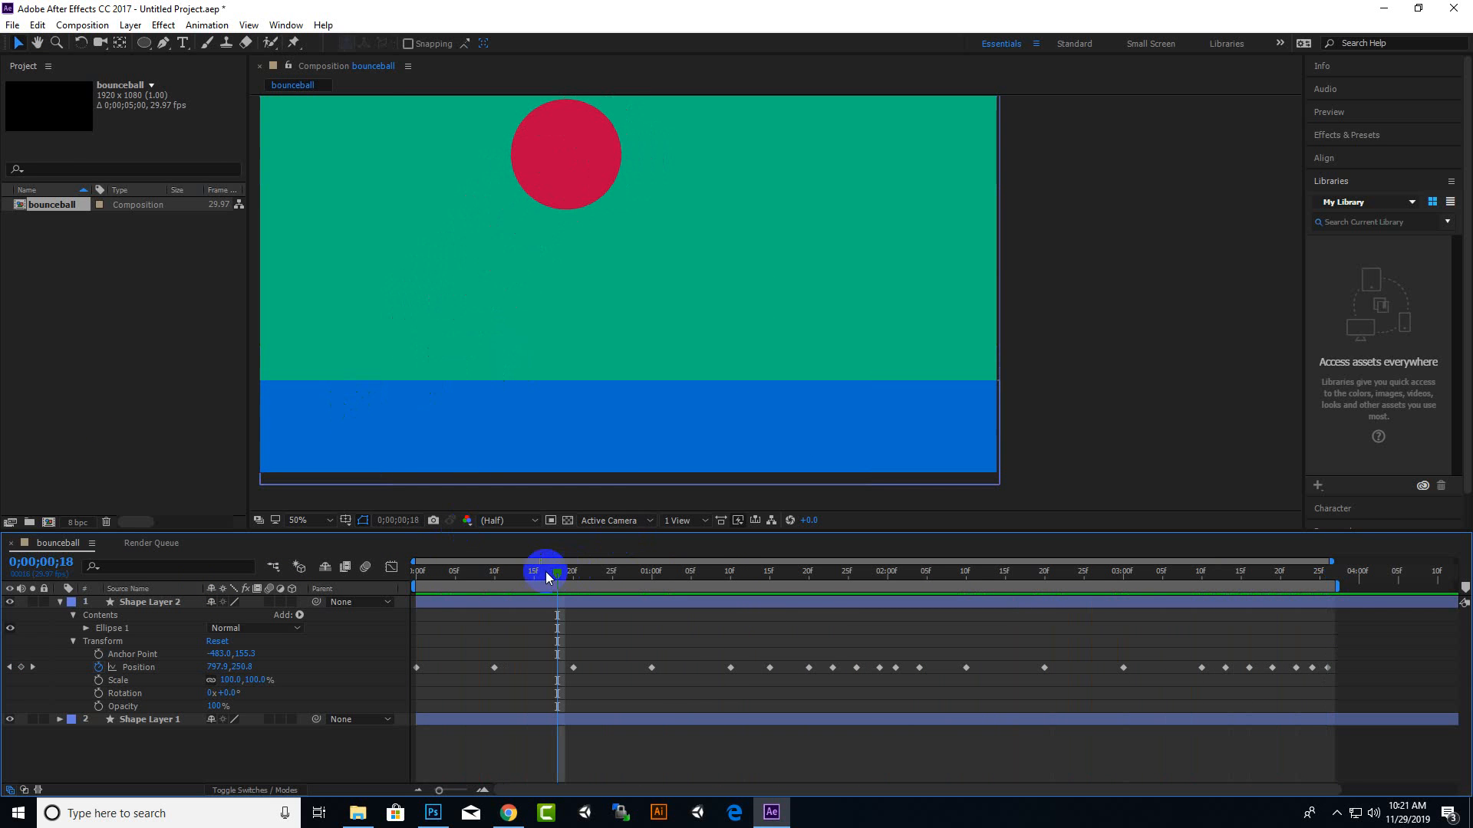
At 1:10, start scale keyframing for the ball and stretch its width to about 122% as it lands
{"action": "left_click_drag", "start_coordinate": [557, 579], "coordinate": [731, 621]}
{"action": "left_click", "coordinate": [721, 367]}
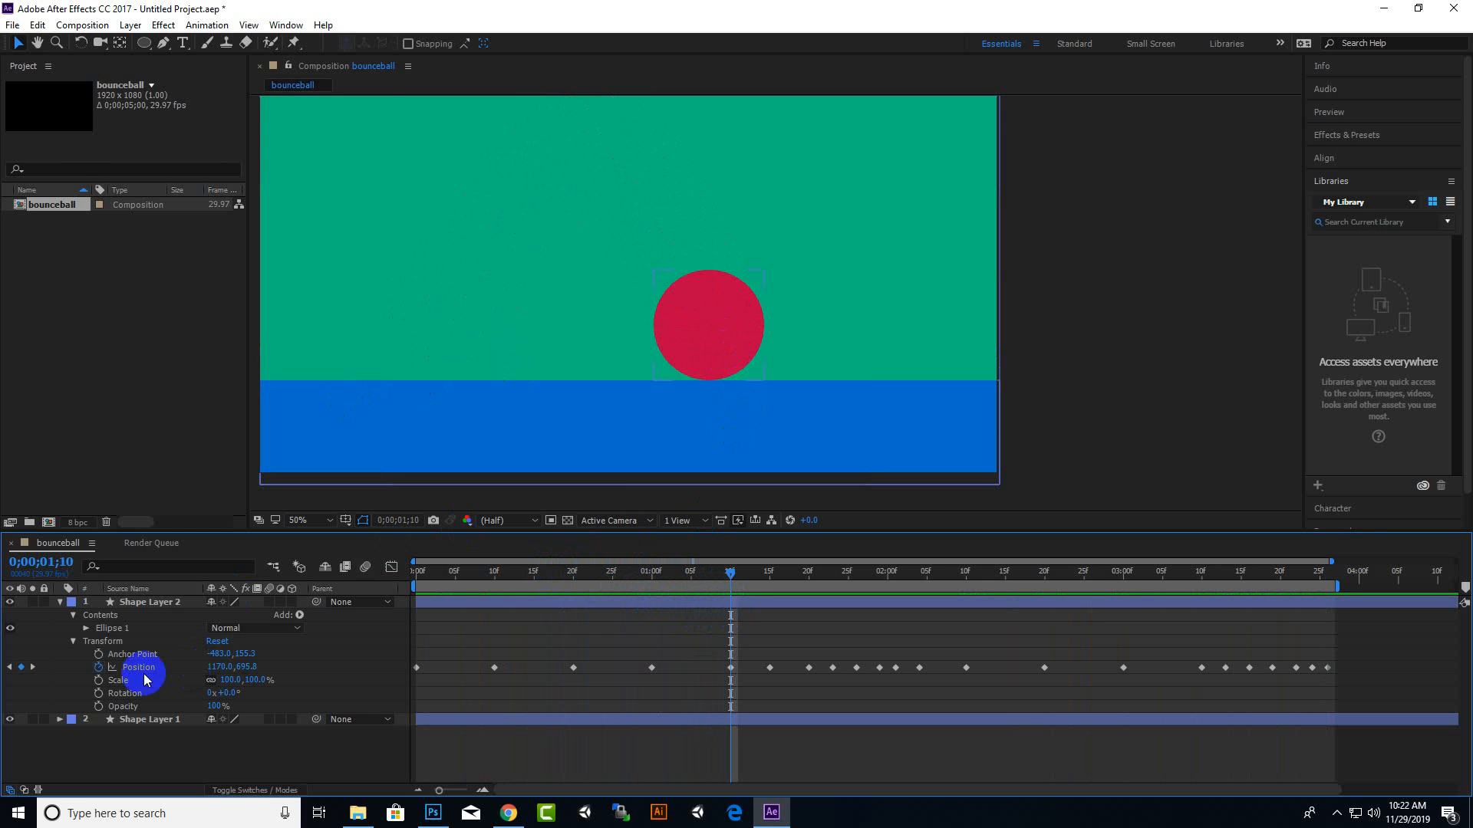
{"action": "left_click", "coordinate": [99, 681]}
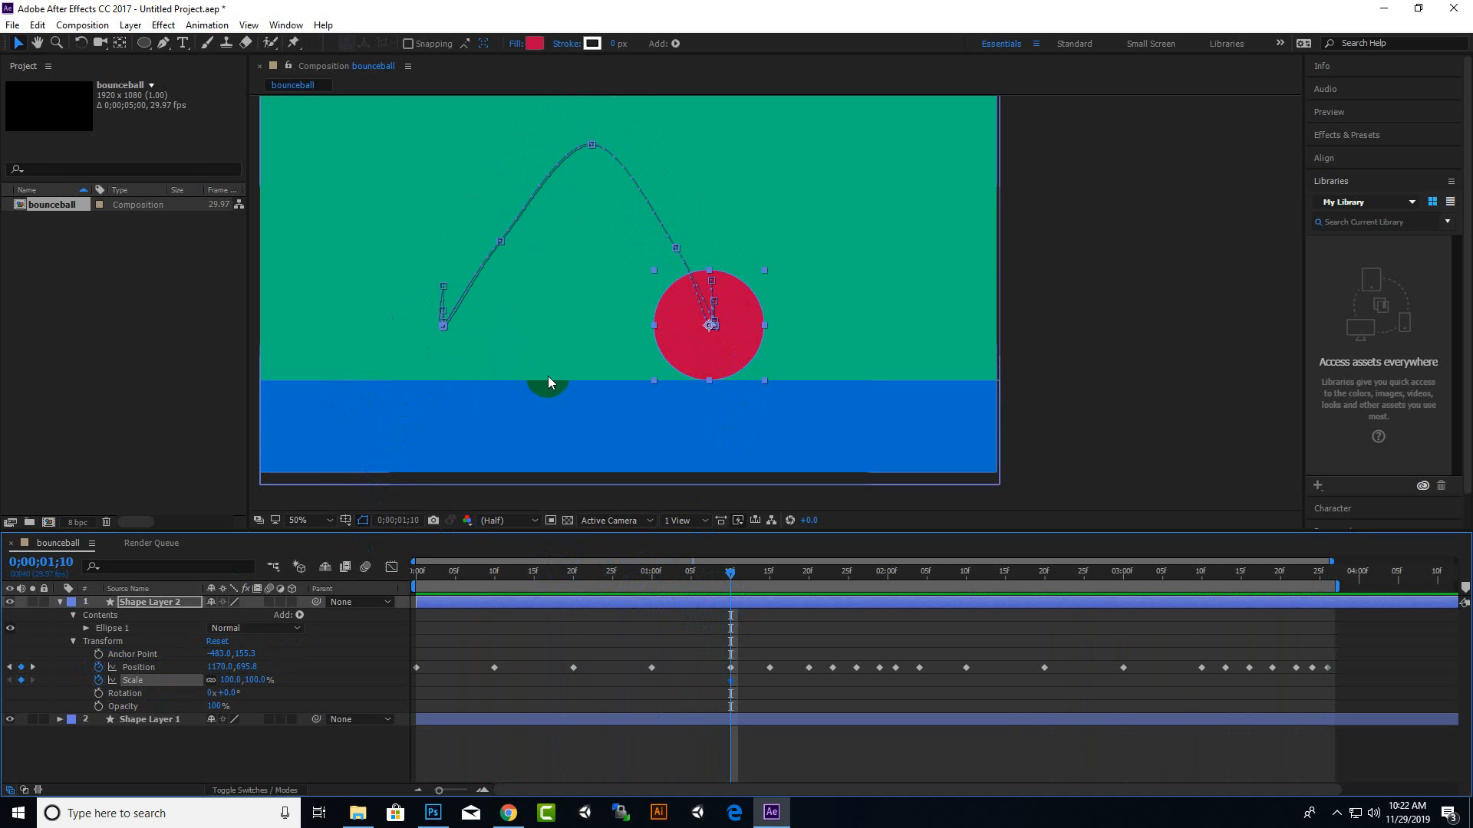
{"action": "left_click_drag", "start_coordinate": [768, 325], "coordinate": [769, 331]}
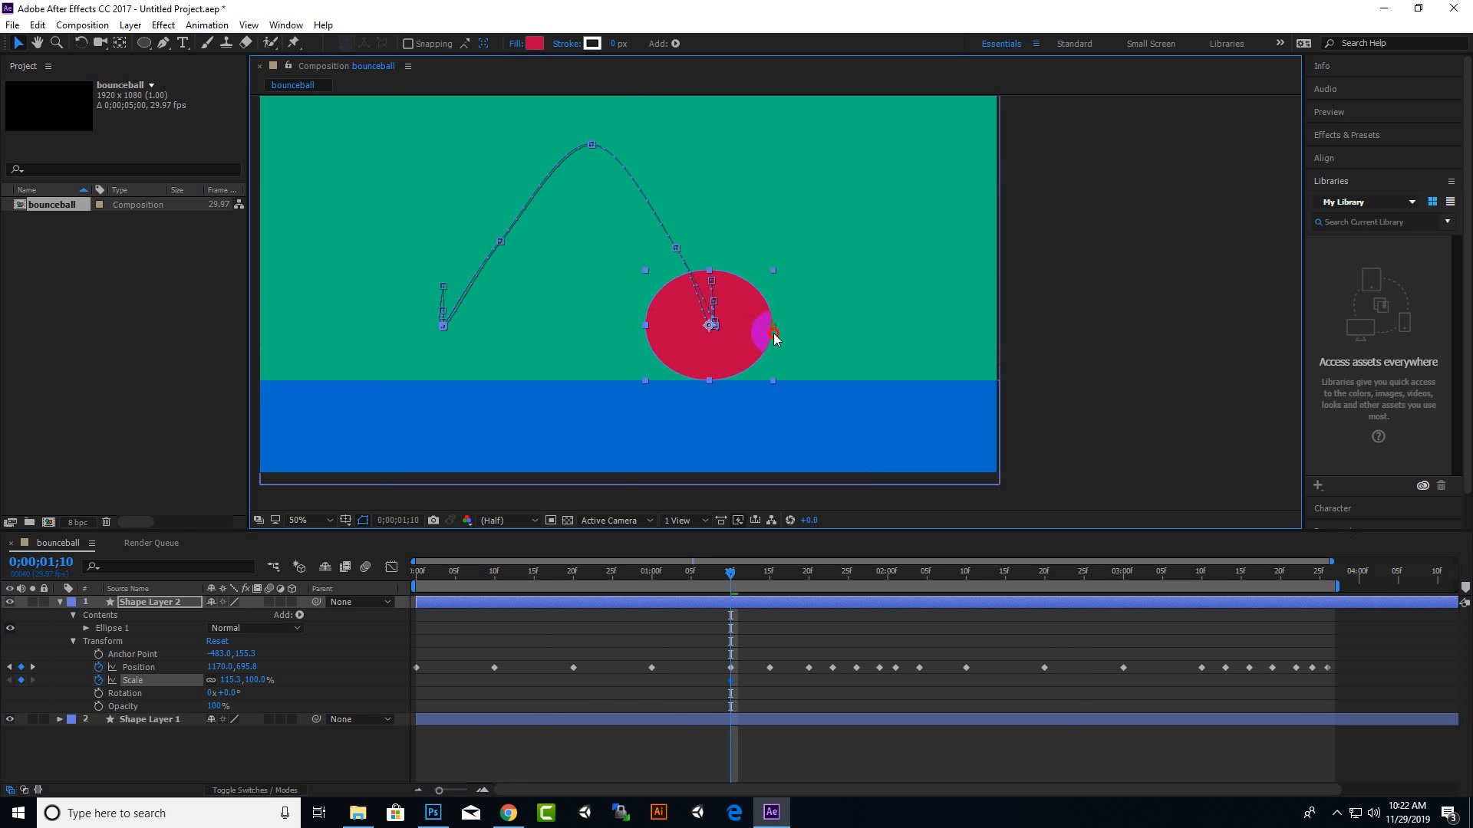
{"action": "left_click_drag", "start_coordinate": [708, 270], "coordinate": [711, 270]}
{"action": "left_click_drag", "start_coordinate": [775, 329], "coordinate": [778, 330]}
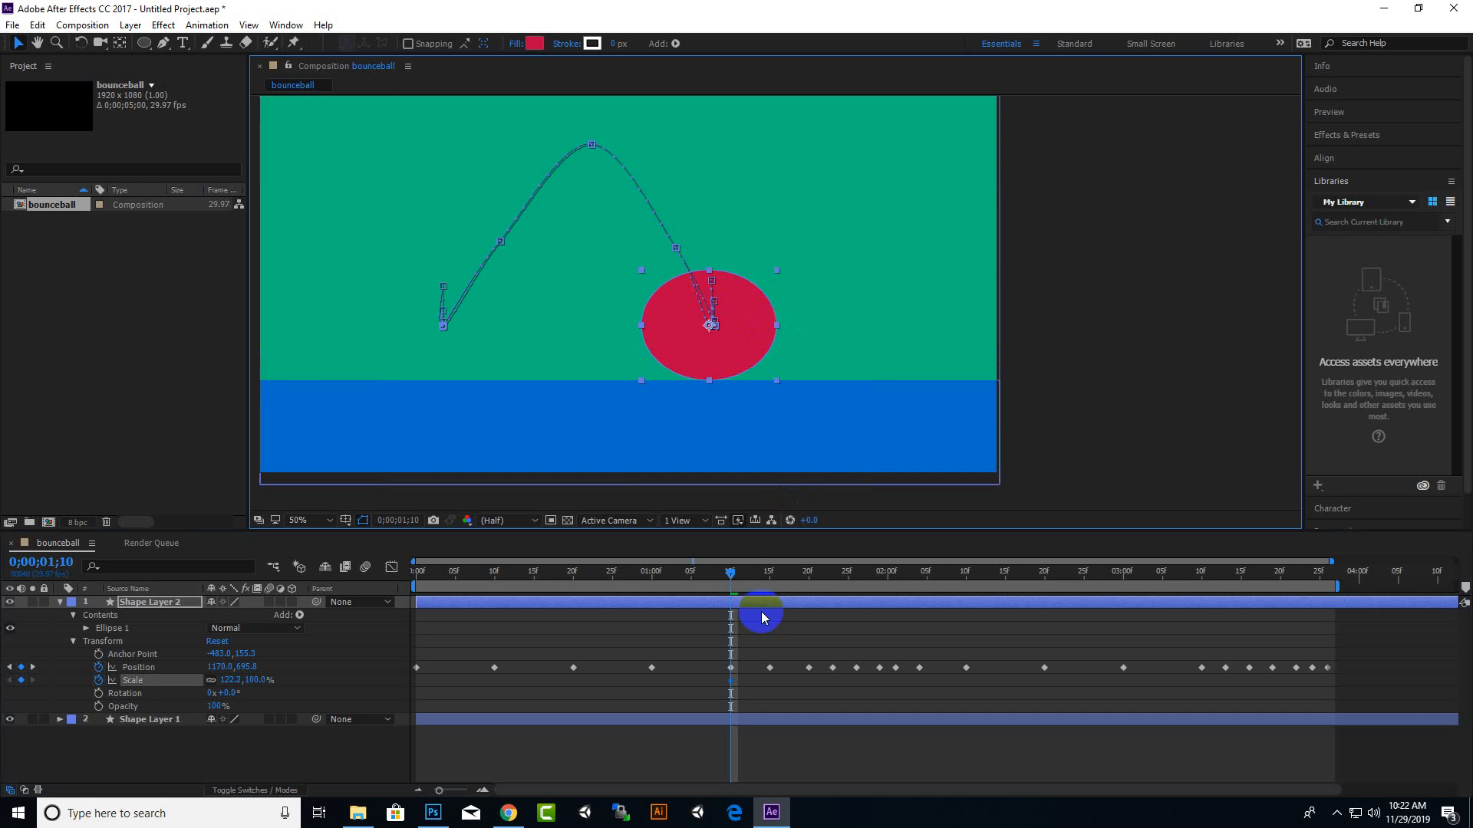
Narrow the ball to about 99% width at 1:15 and widen it to about 114% at the 1:20 floor contact
{"action": "left_click_drag", "start_coordinate": [730, 568], "coordinate": [769, 574]}
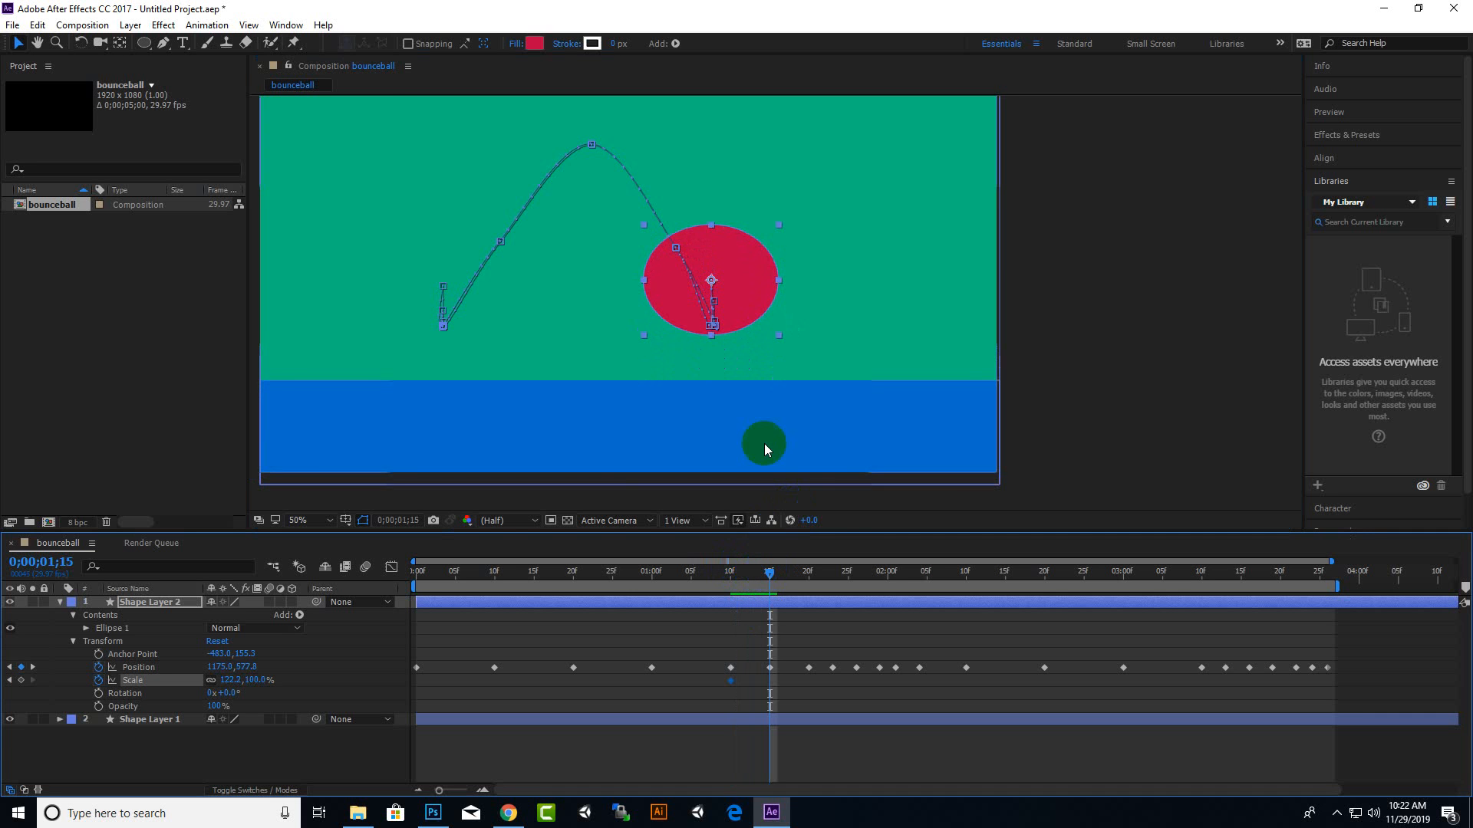
{"action": "left_click_drag", "start_coordinate": [776, 281], "coordinate": [762, 279]}
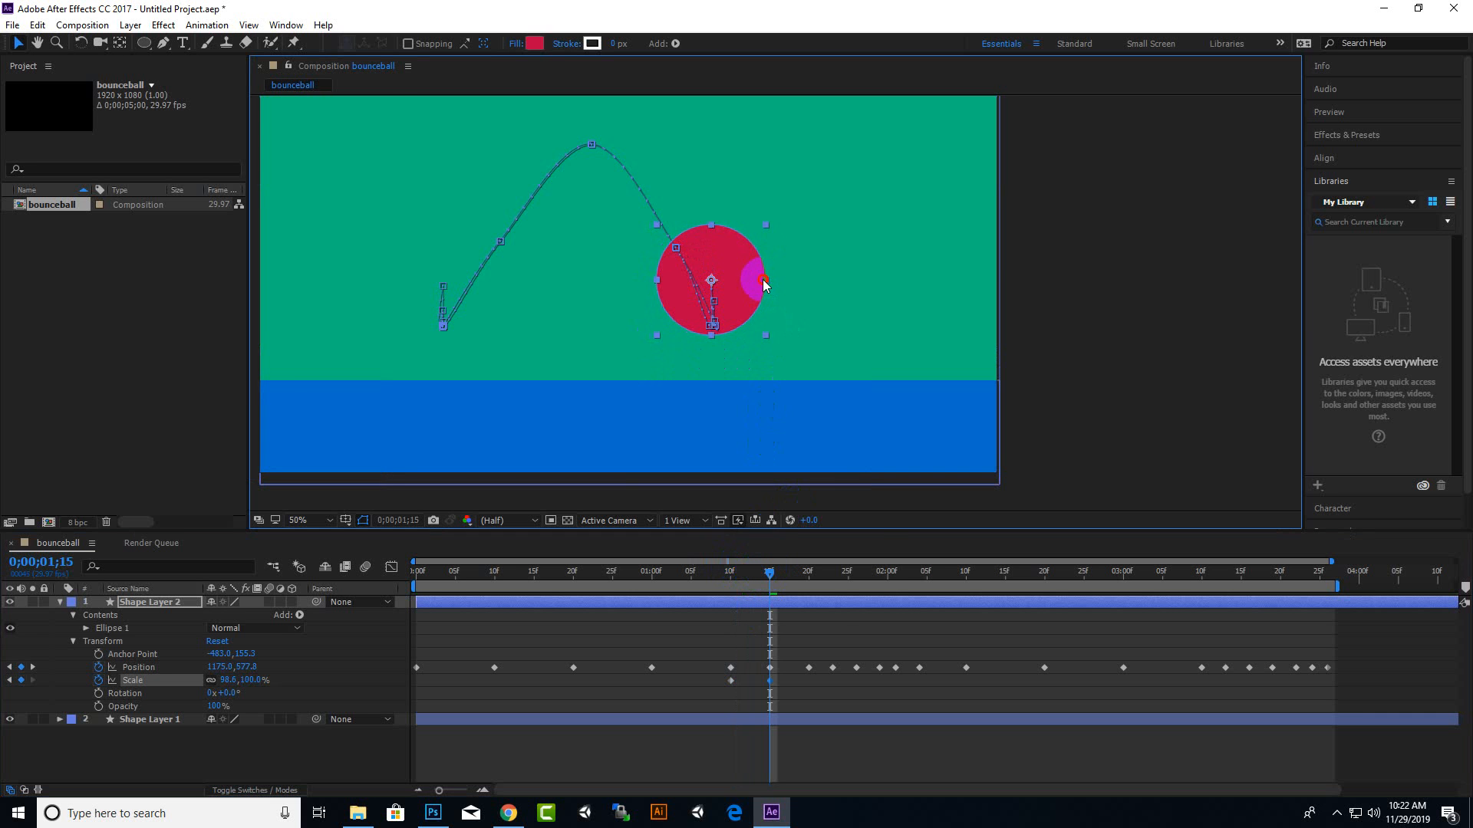
{"action": "left_click", "coordinate": [863, 634]}
{"action": "left_click_drag", "start_coordinate": [770, 574], "coordinate": [810, 586]}
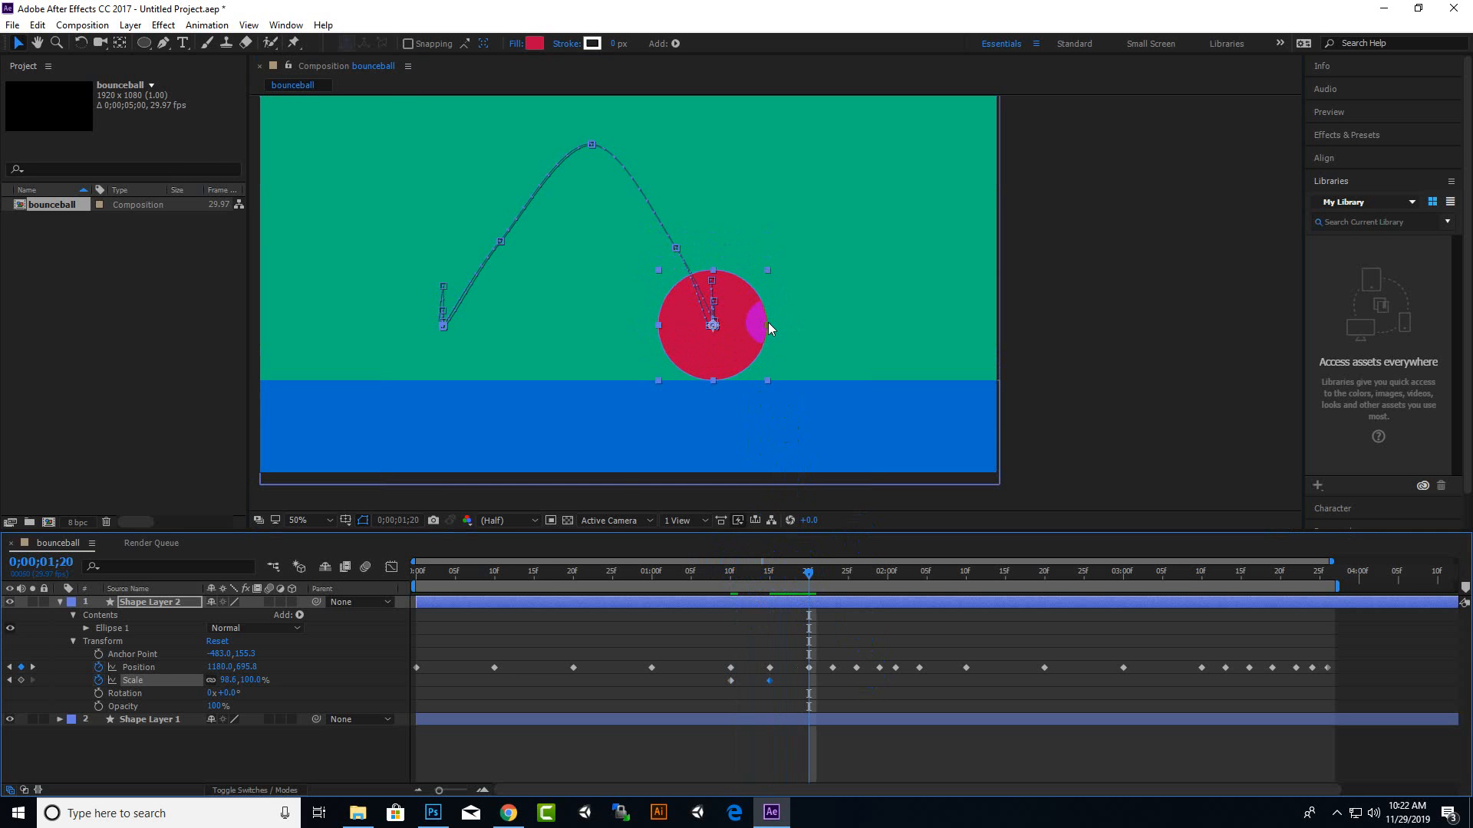
{"action": "left_click_drag", "start_coordinate": [767, 323], "coordinate": [776, 324]}
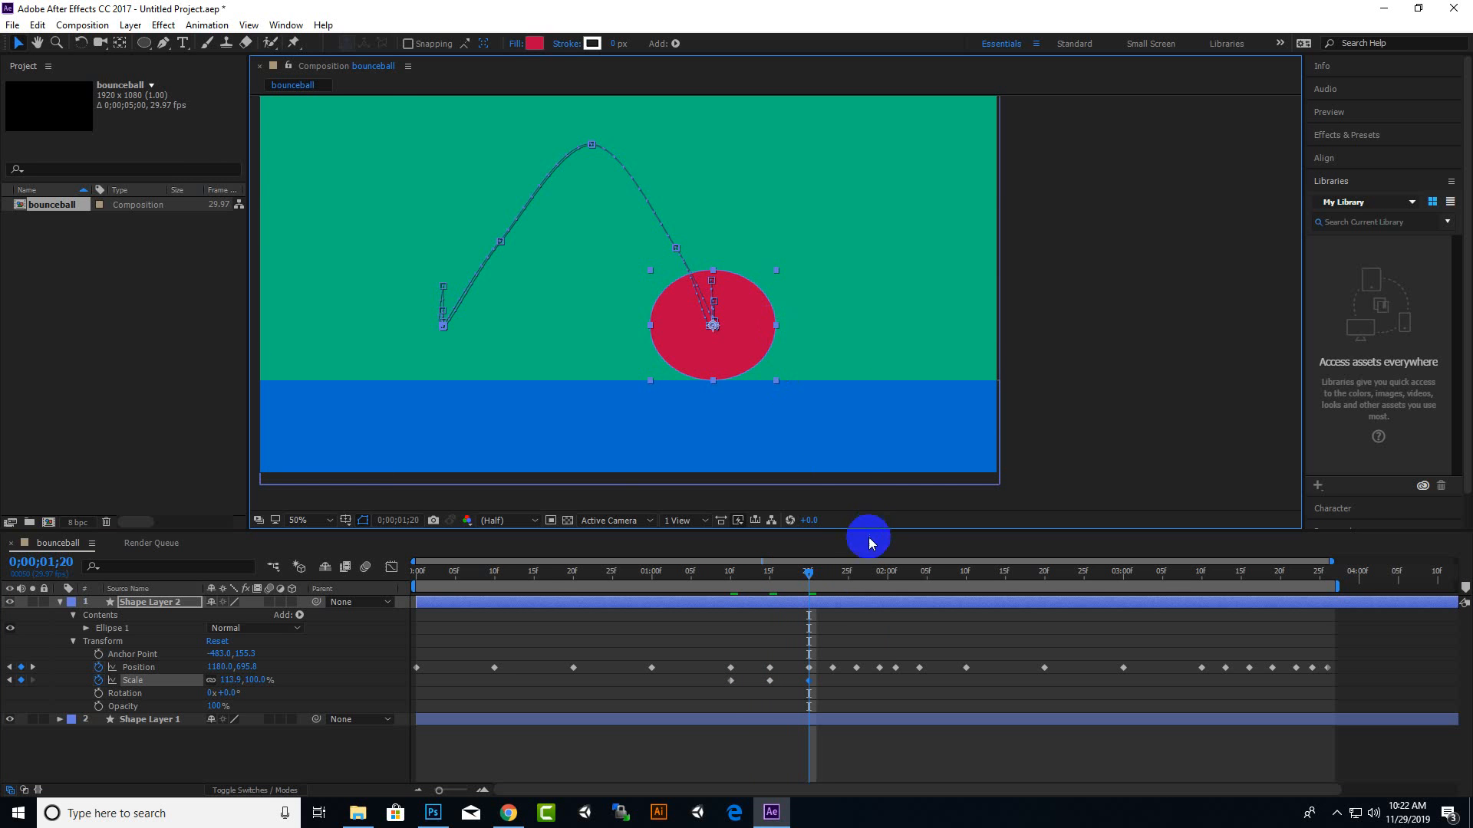
Narrow the ball to about 101% width at 1:23 and widen it to about 107% at the 1:26 floor contact
{"action": "left_click_drag", "start_coordinate": [810, 574], "coordinate": [831, 581]}
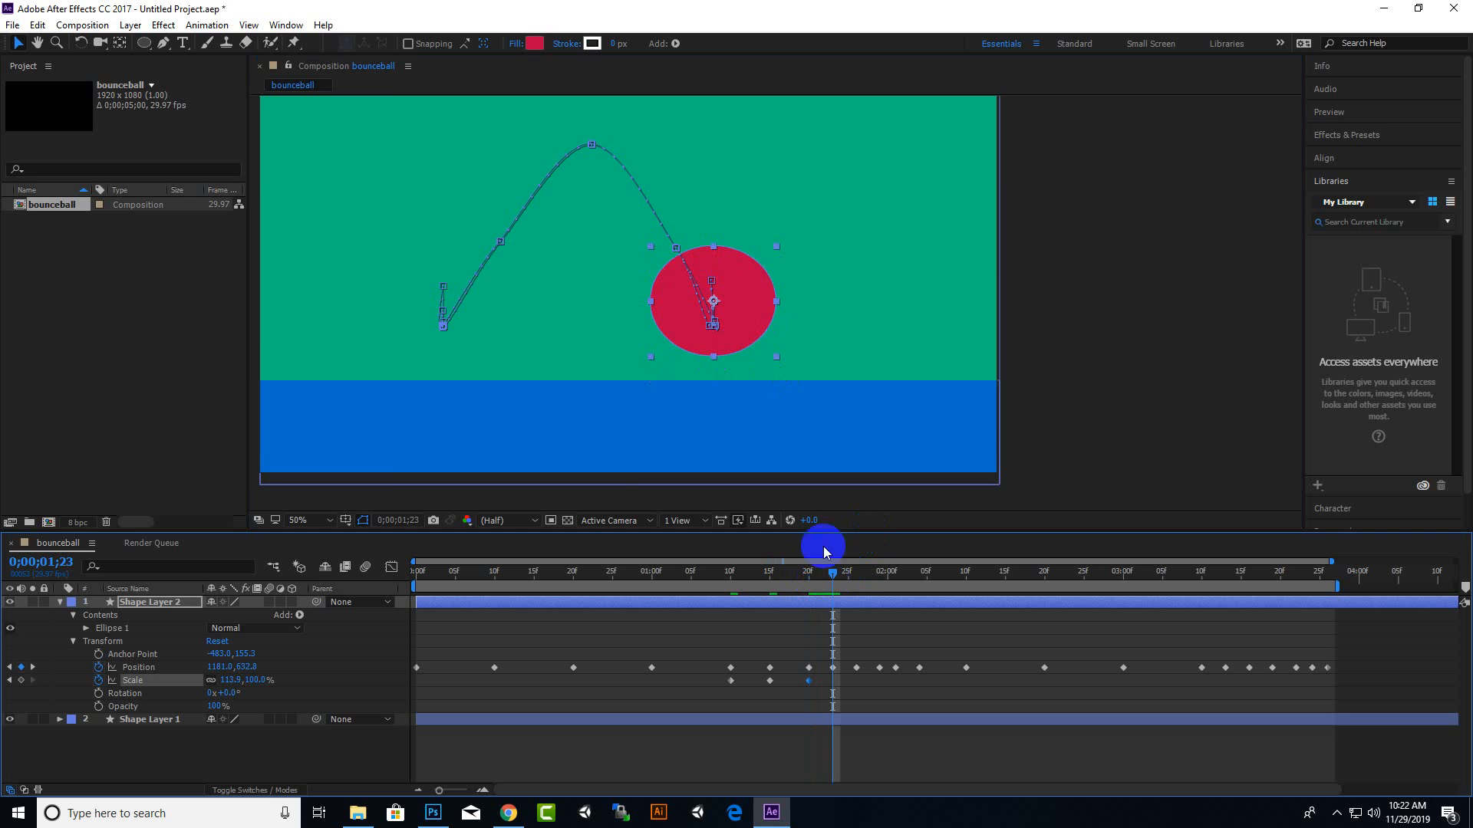
{"action": "left_click_drag", "start_coordinate": [773, 301], "coordinate": [770, 306]}
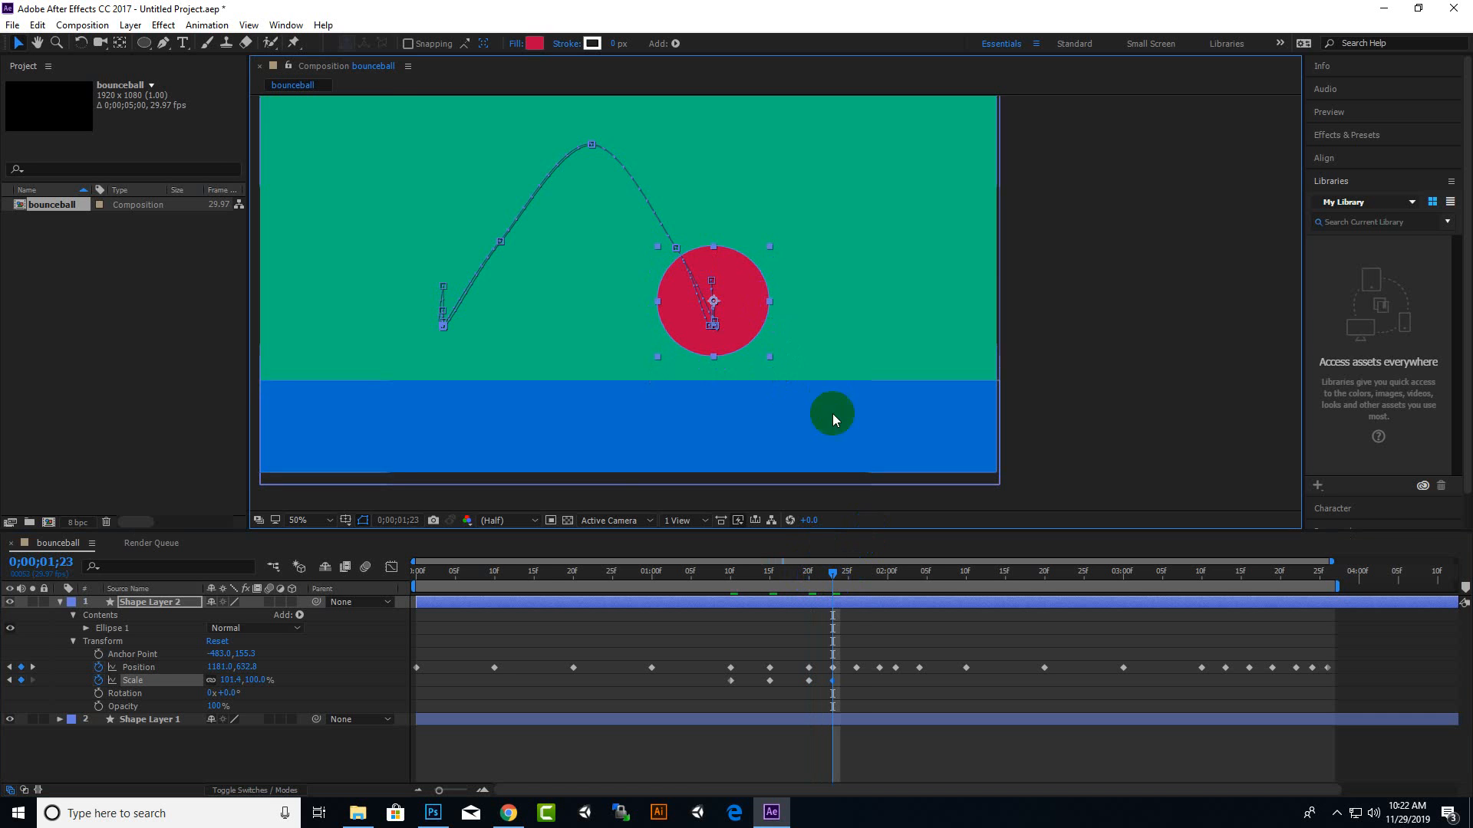
{"action": "left_click_drag", "start_coordinate": [834, 576], "coordinate": [858, 583]}
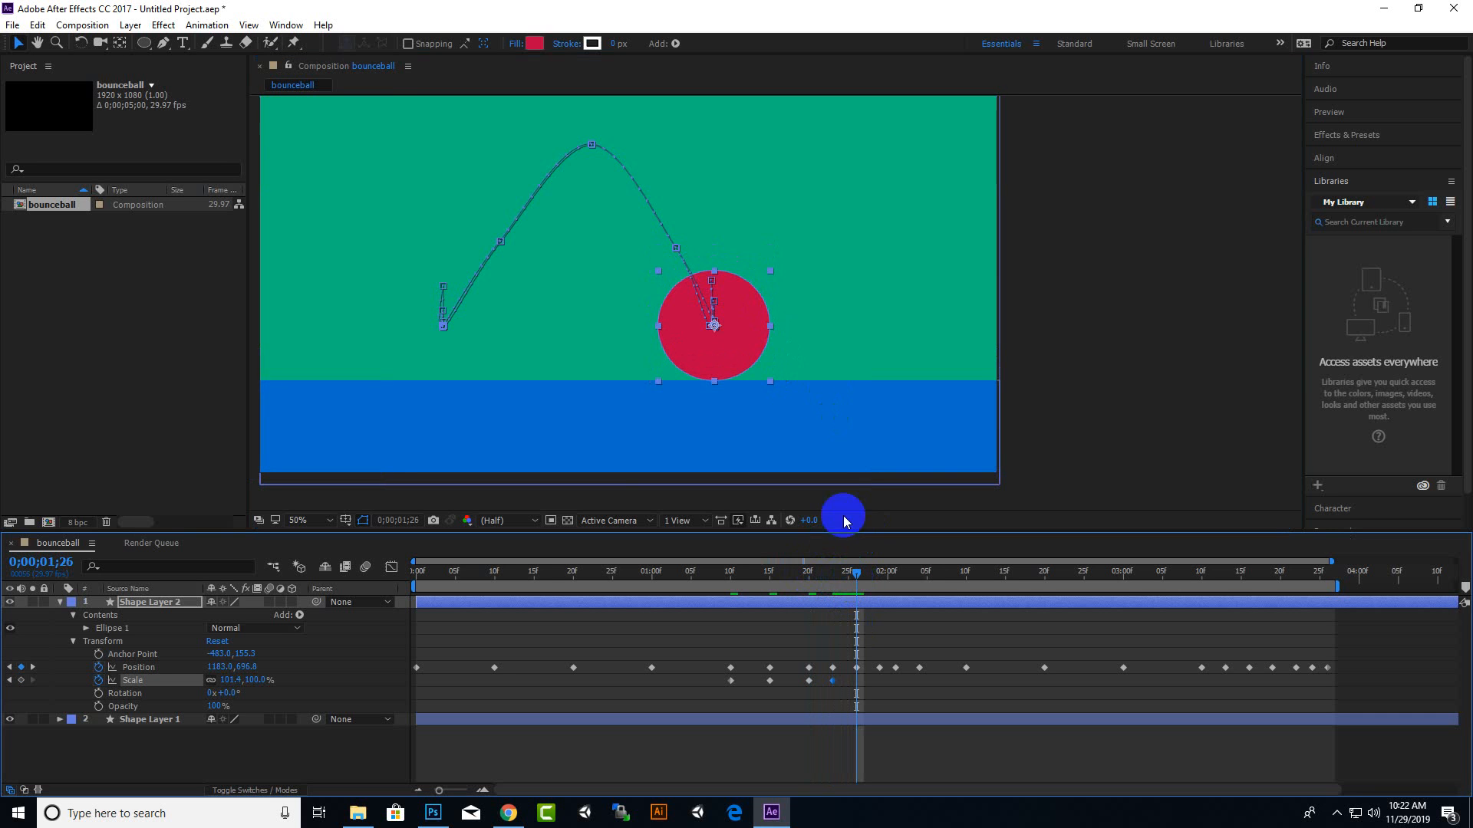
{"action": "left_click_drag", "start_coordinate": [771, 326], "coordinate": [774, 326]}
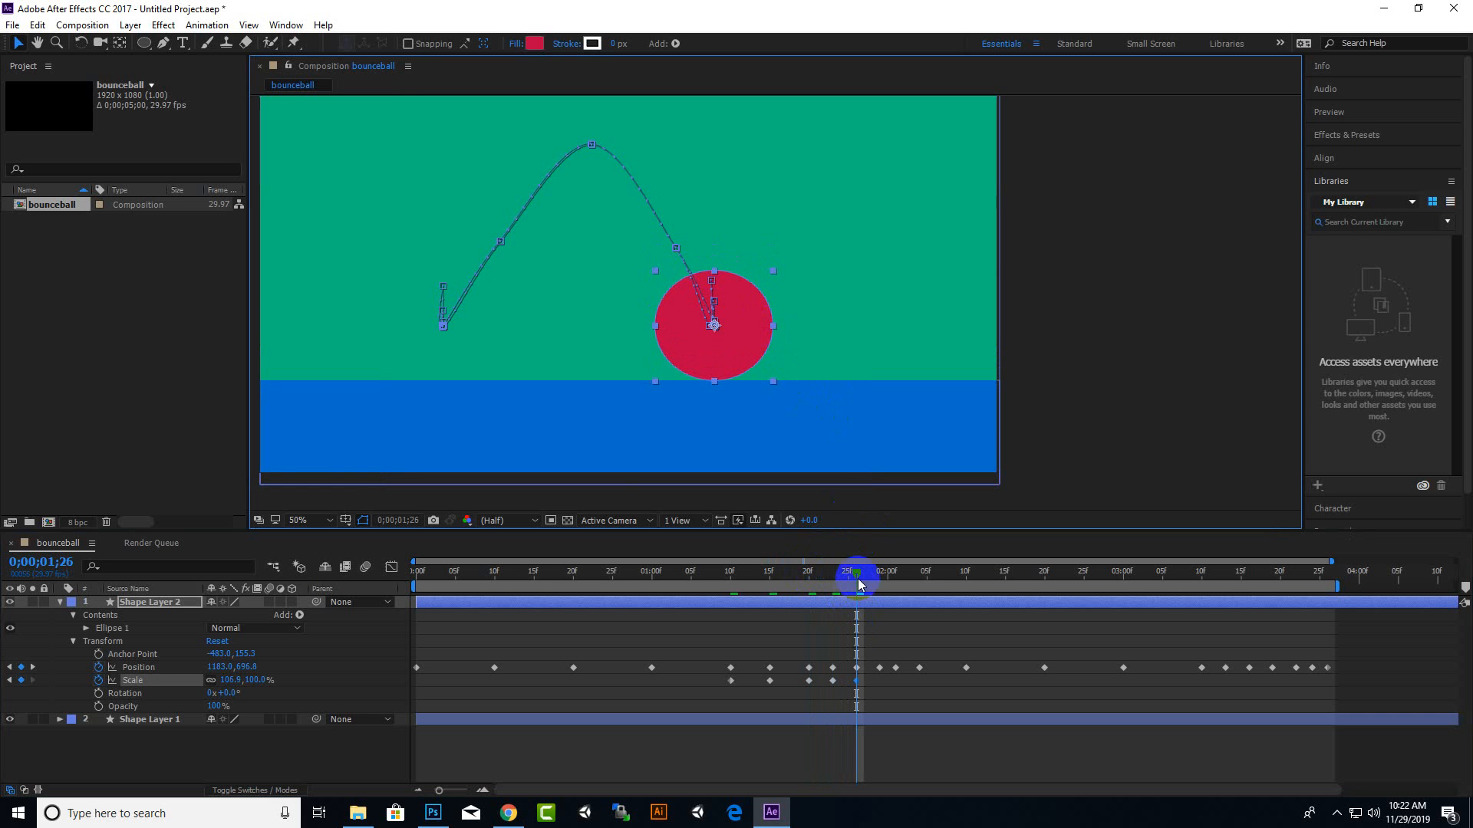
Reduce the ball's width to about 103% at 1:29 and widen it to about 107% at 2:01
{"action": "left_click_drag", "start_coordinate": [858, 578], "coordinate": [879, 586]}
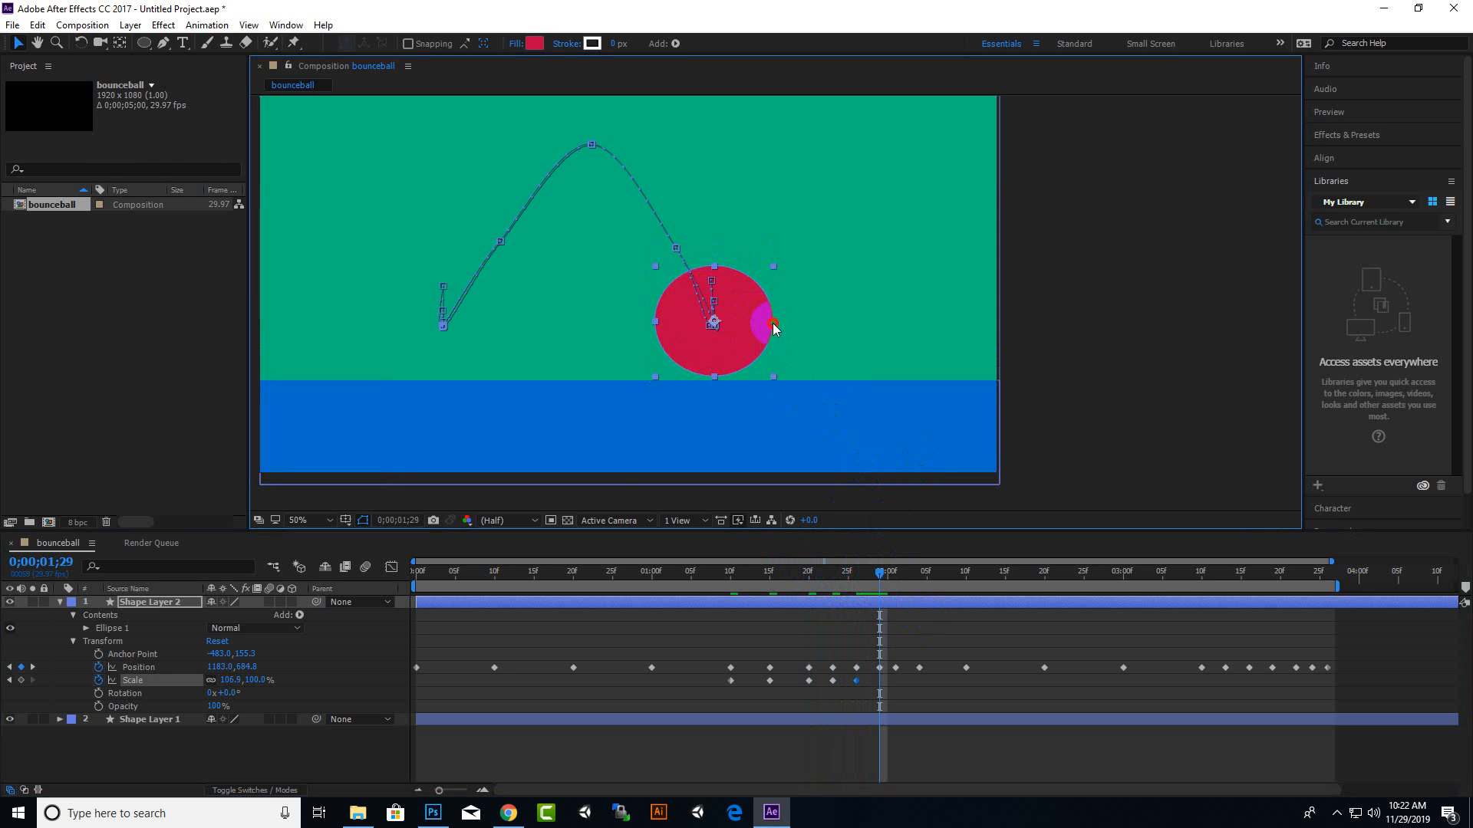
{"action": "left_click_drag", "start_coordinate": [773, 323], "coordinate": [771, 324]}
{"action": "left_click_drag", "start_coordinate": [880, 574], "coordinate": [895, 581]}
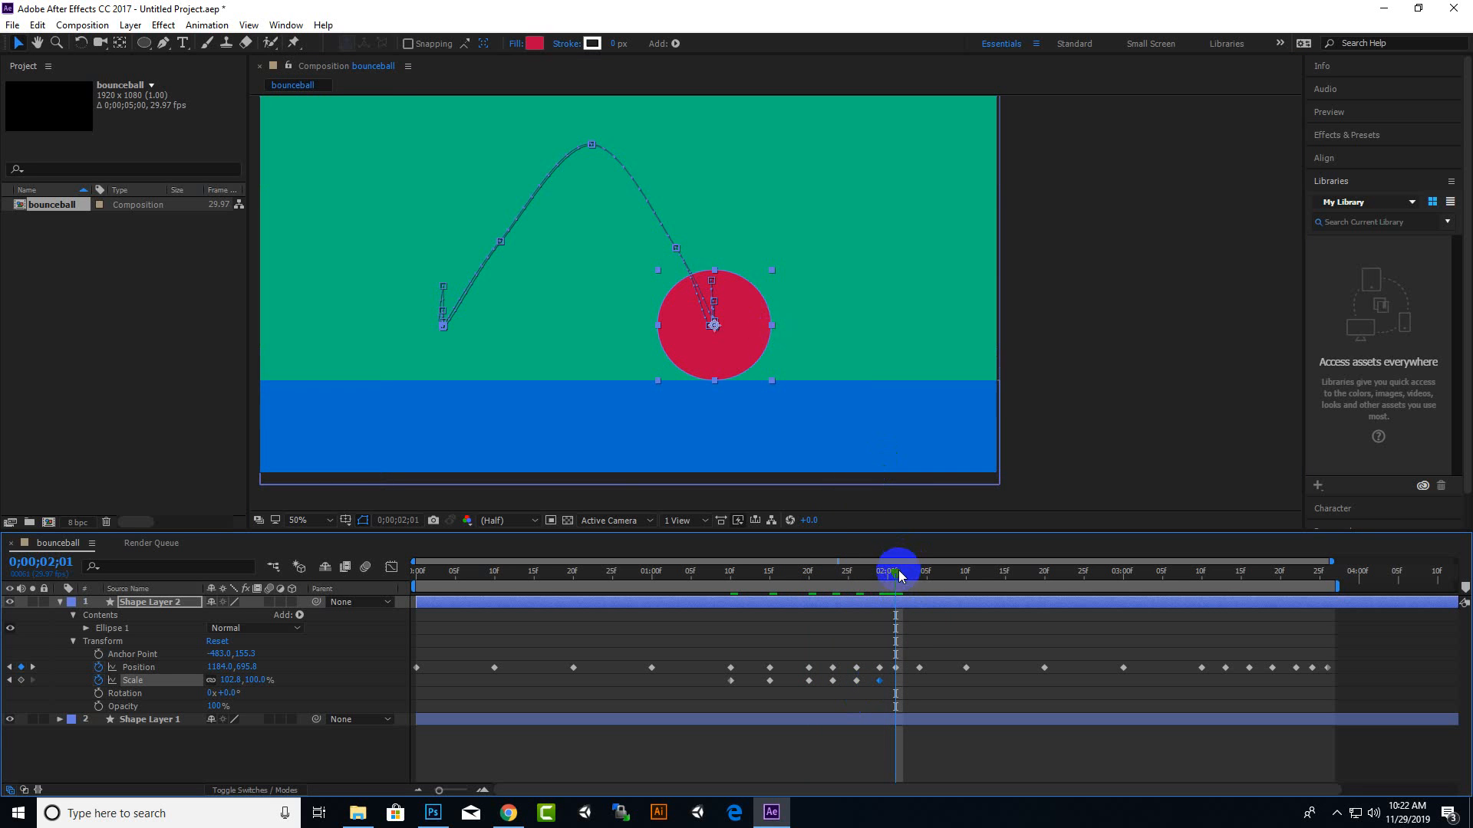
{"action": "mouse_move", "coordinate": [899, 572]}
{"action": "left_mouse_down"}
{"action": "mouse_move", "coordinate": [918, 588]}
{"action": "mouse_move", "coordinate": [896, 577]}
{"action": "left_mouse_up"}
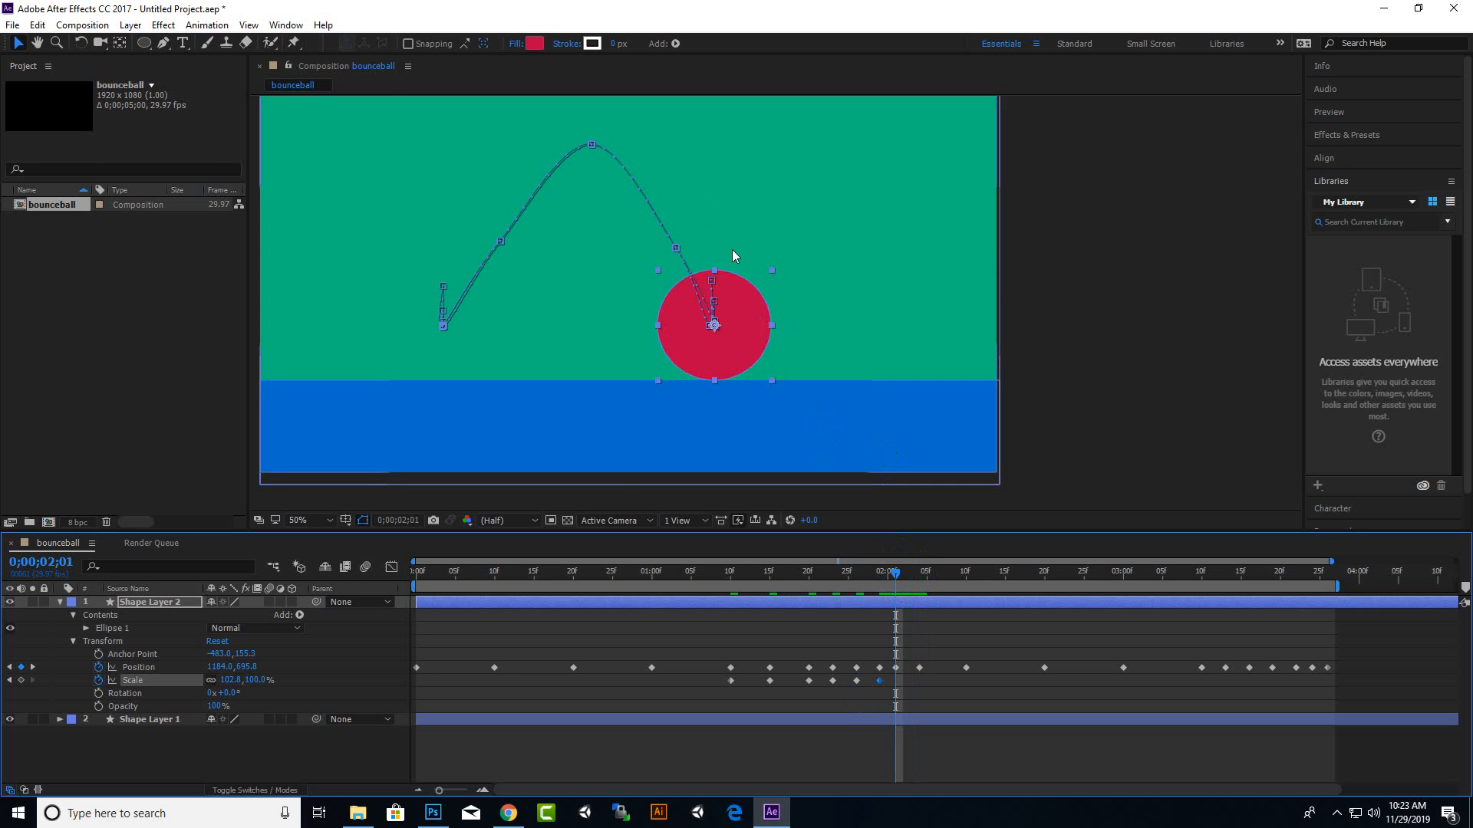
{"action": "left_click_drag", "start_coordinate": [772, 325], "coordinate": [776, 324]}
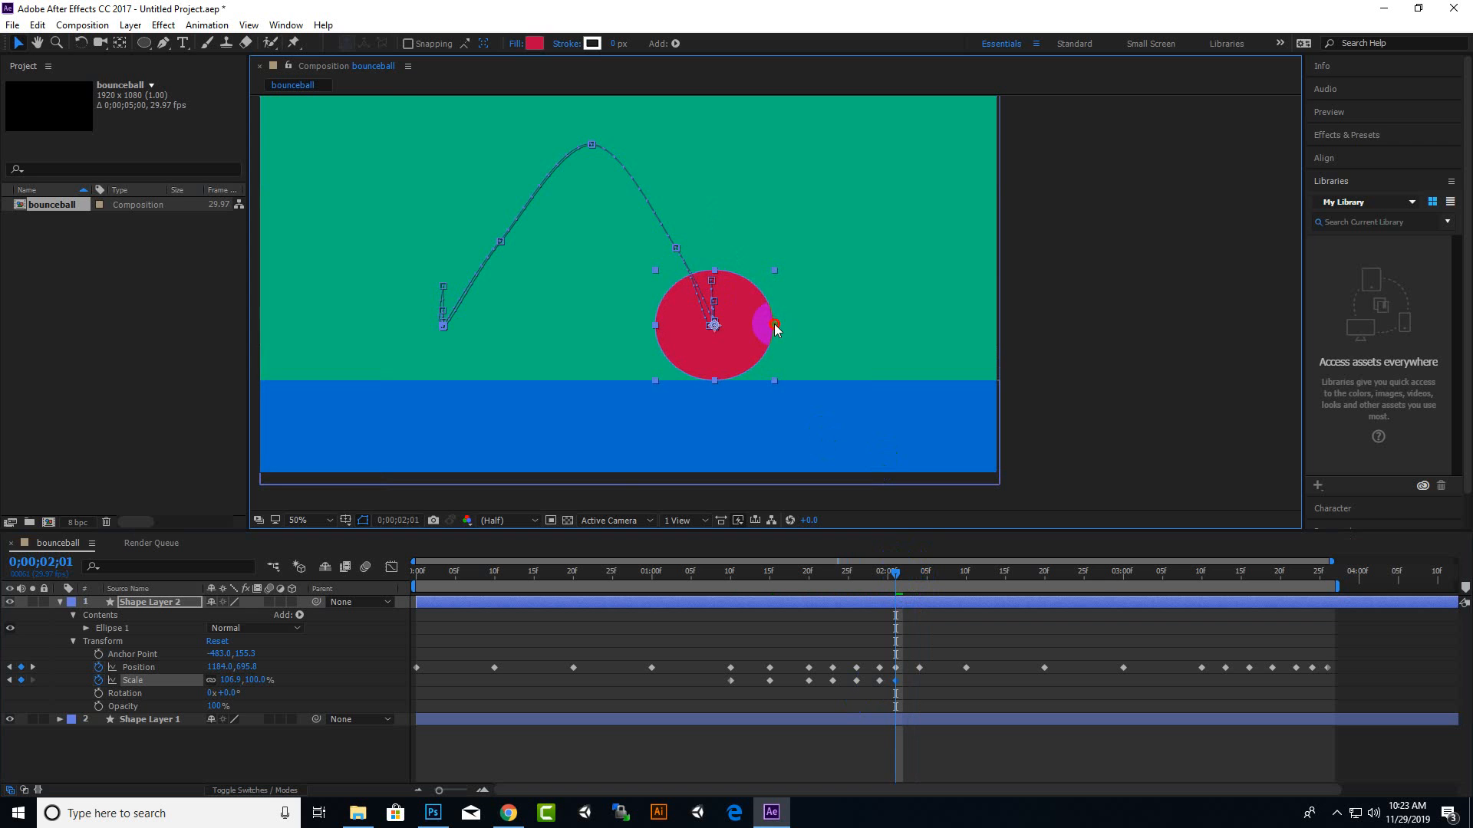
Reduce the ball's width to about 103% at 2:04, where it leaves for the return flight
{"action": "mouse_move", "coordinate": [895, 583]}
{"action": "left_mouse_down"}
{"action": "mouse_move", "coordinate": [1005, 595]}
{"action": "mouse_move", "coordinate": [919, 599]}
{"action": "left_mouse_up"}
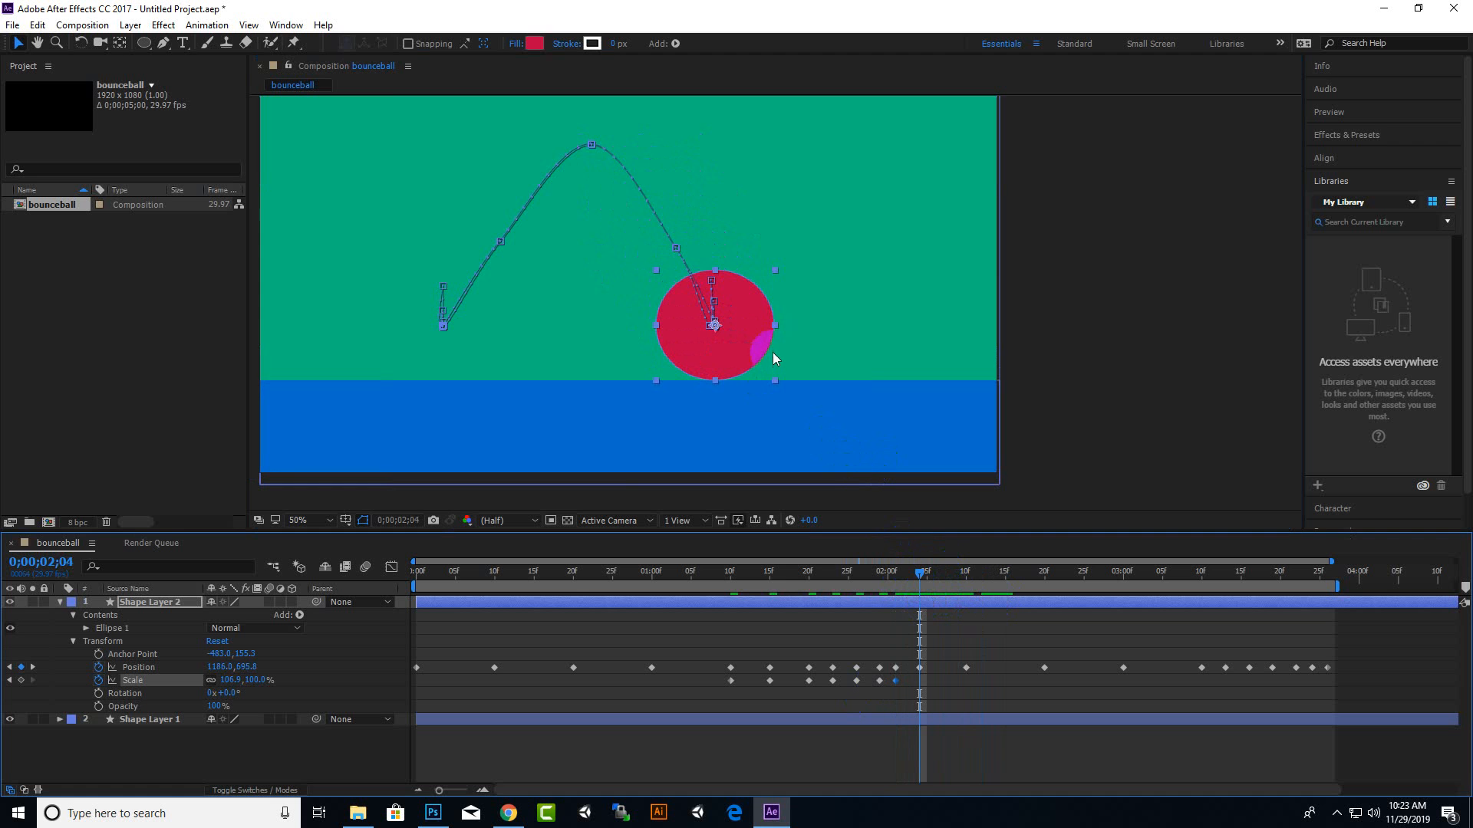
{"action": "left_click", "coordinate": [777, 329]}
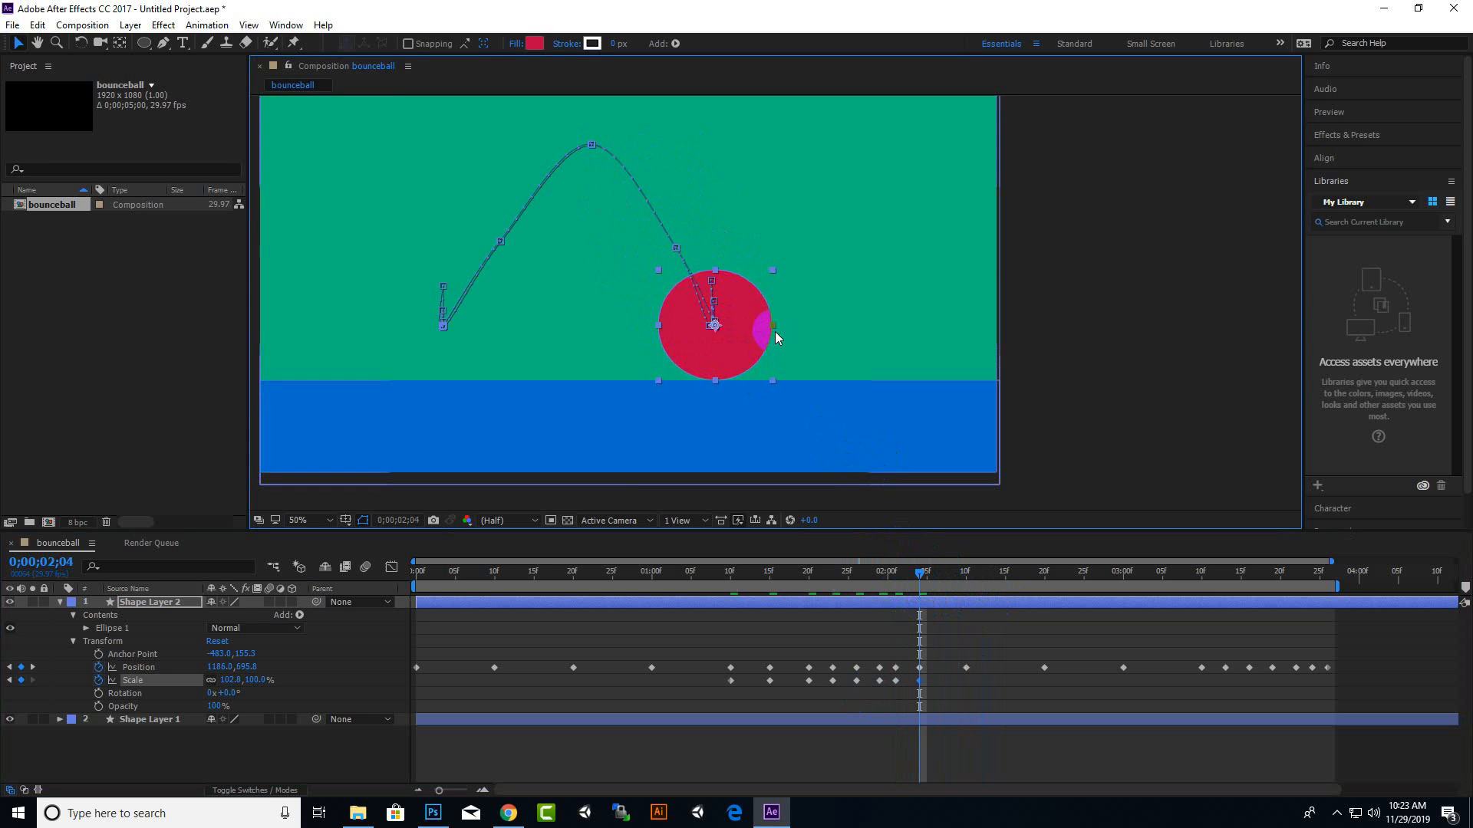
{"action": "left_click", "coordinate": [963, 613]}
Squash the returning ball to about 119% width at 3:10 and narrow it to about 108% at 3:13
{"action": "left_click_drag", "start_coordinate": [923, 578], "coordinate": [1201, 615]}
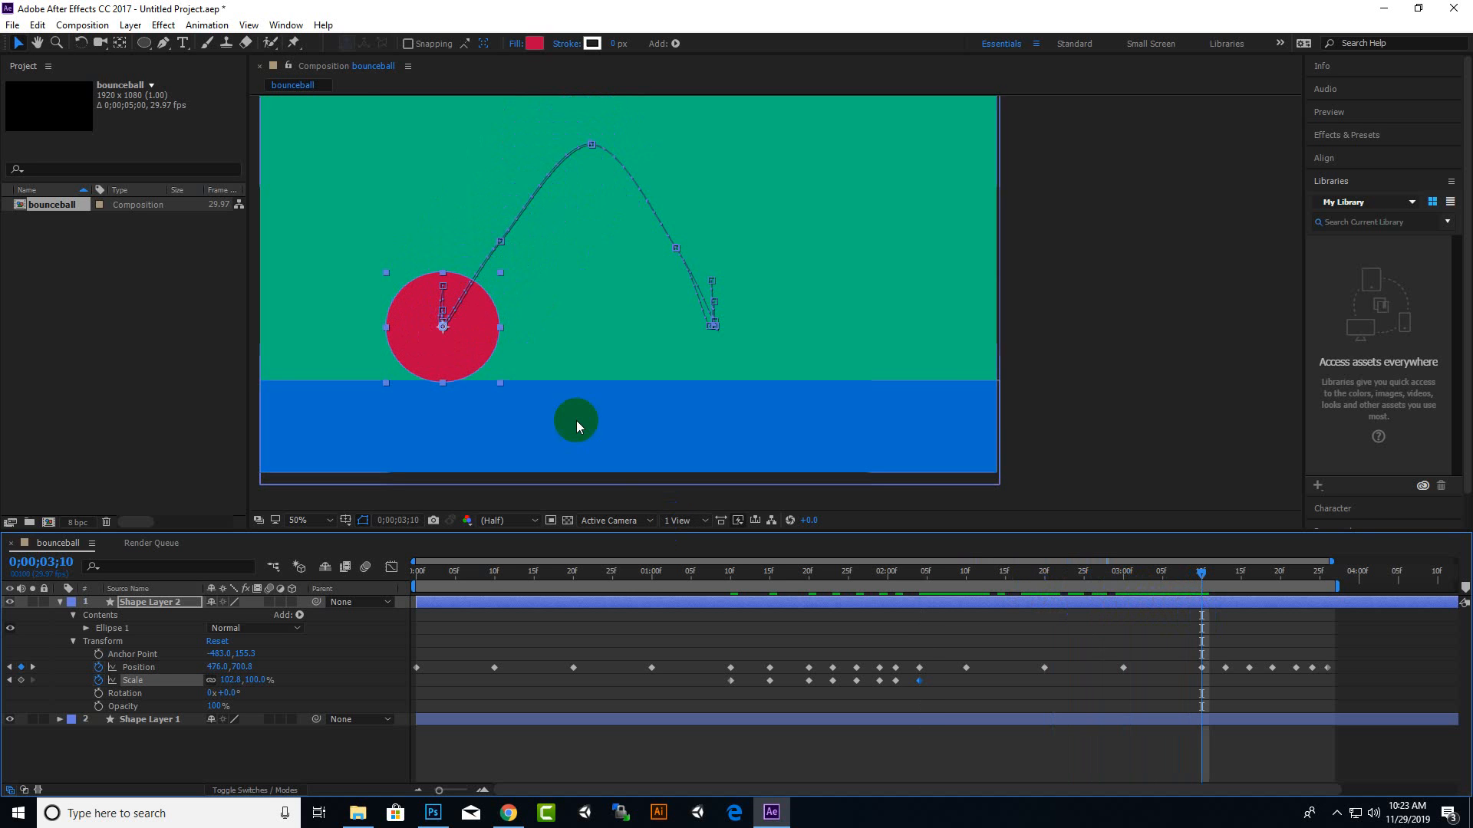
{"action": "left_click_drag", "start_coordinate": [502, 331], "coordinate": [513, 333]}
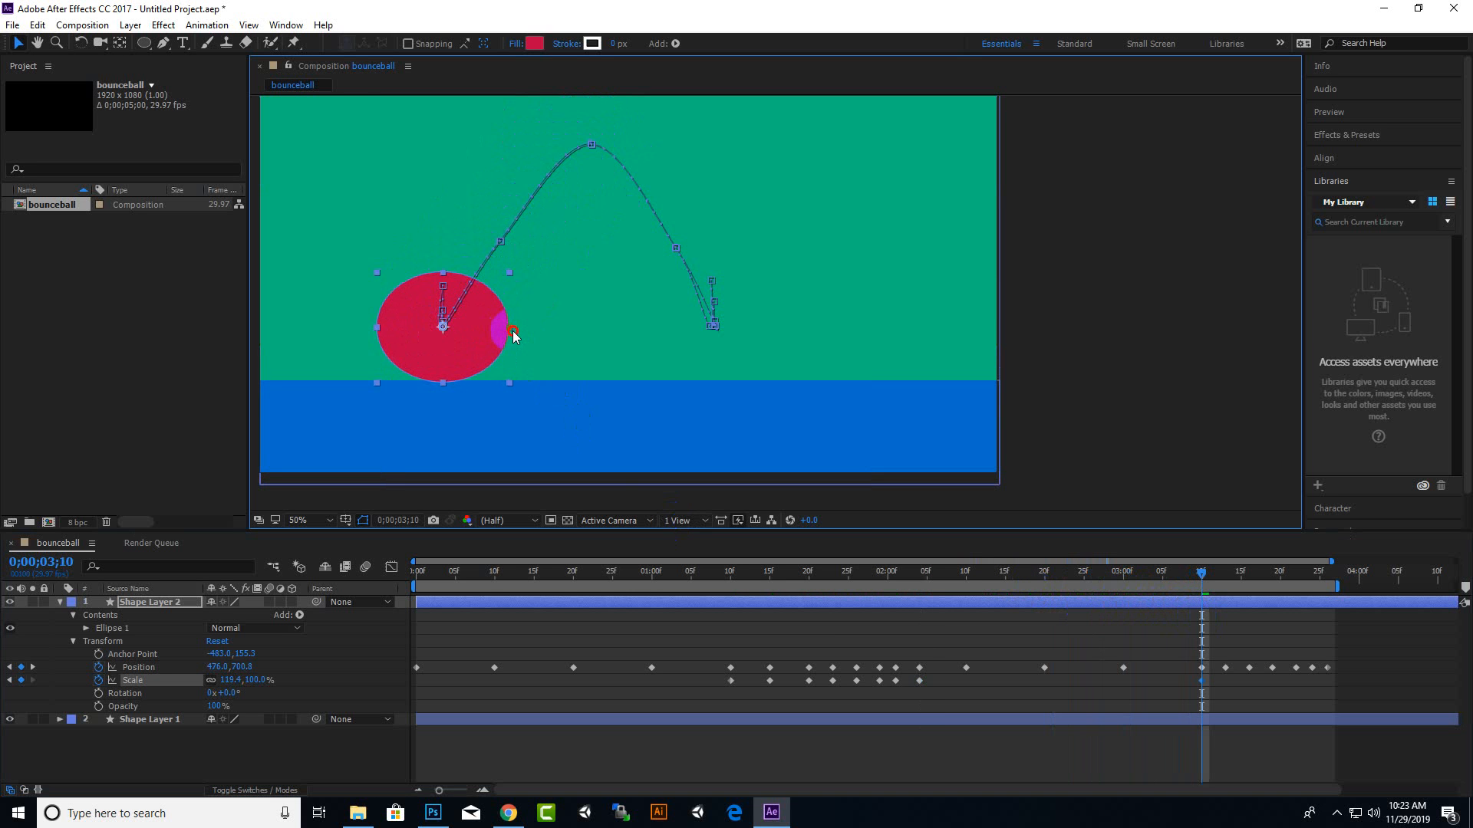
{"action": "left_click", "coordinate": [1258, 627]}
{"action": "left_click_drag", "start_coordinate": [1201, 577], "coordinate": [1233, 587]}
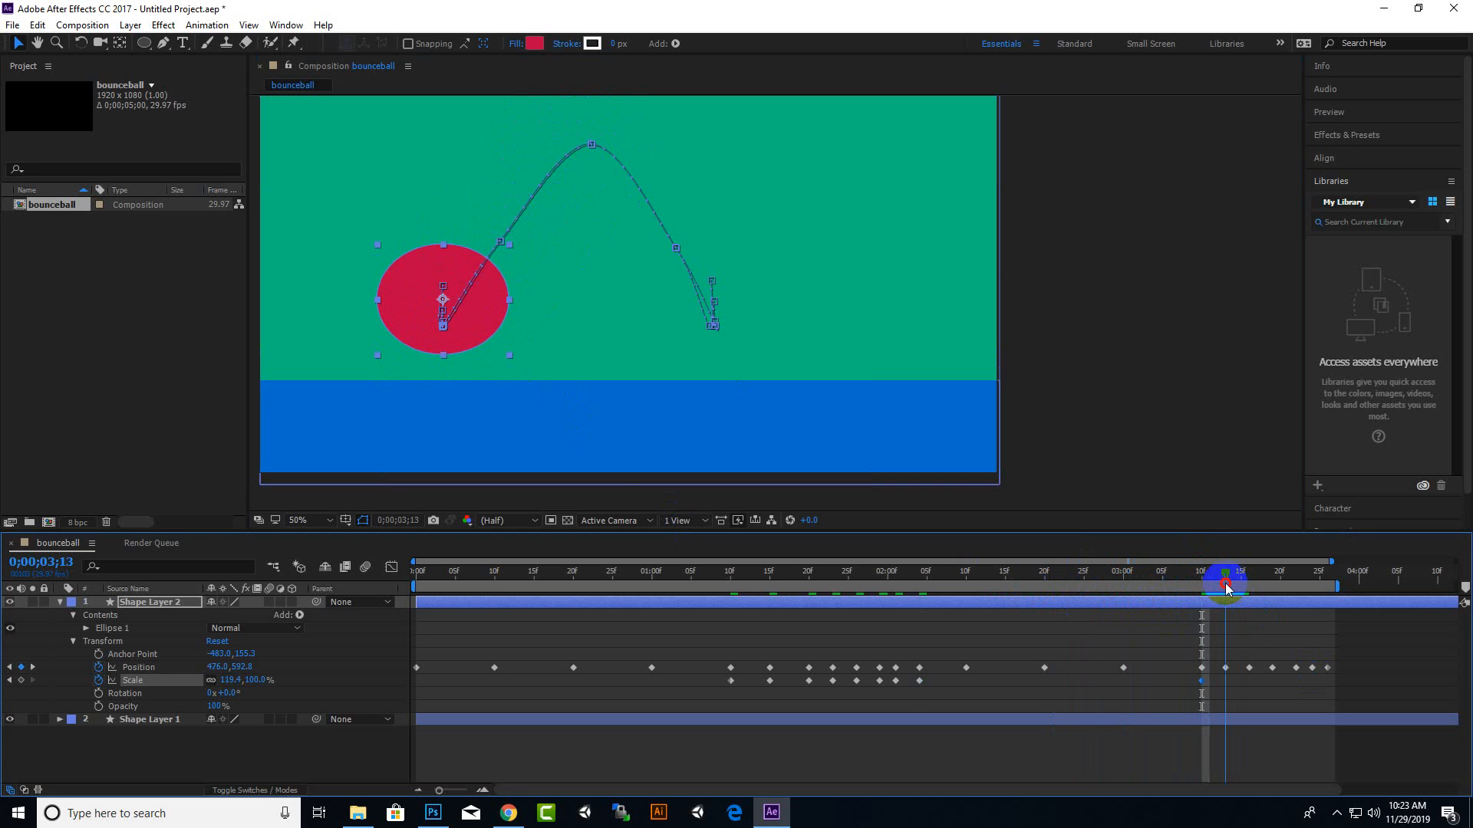
{"action": "left_click", "coordinate": [509, 286]}
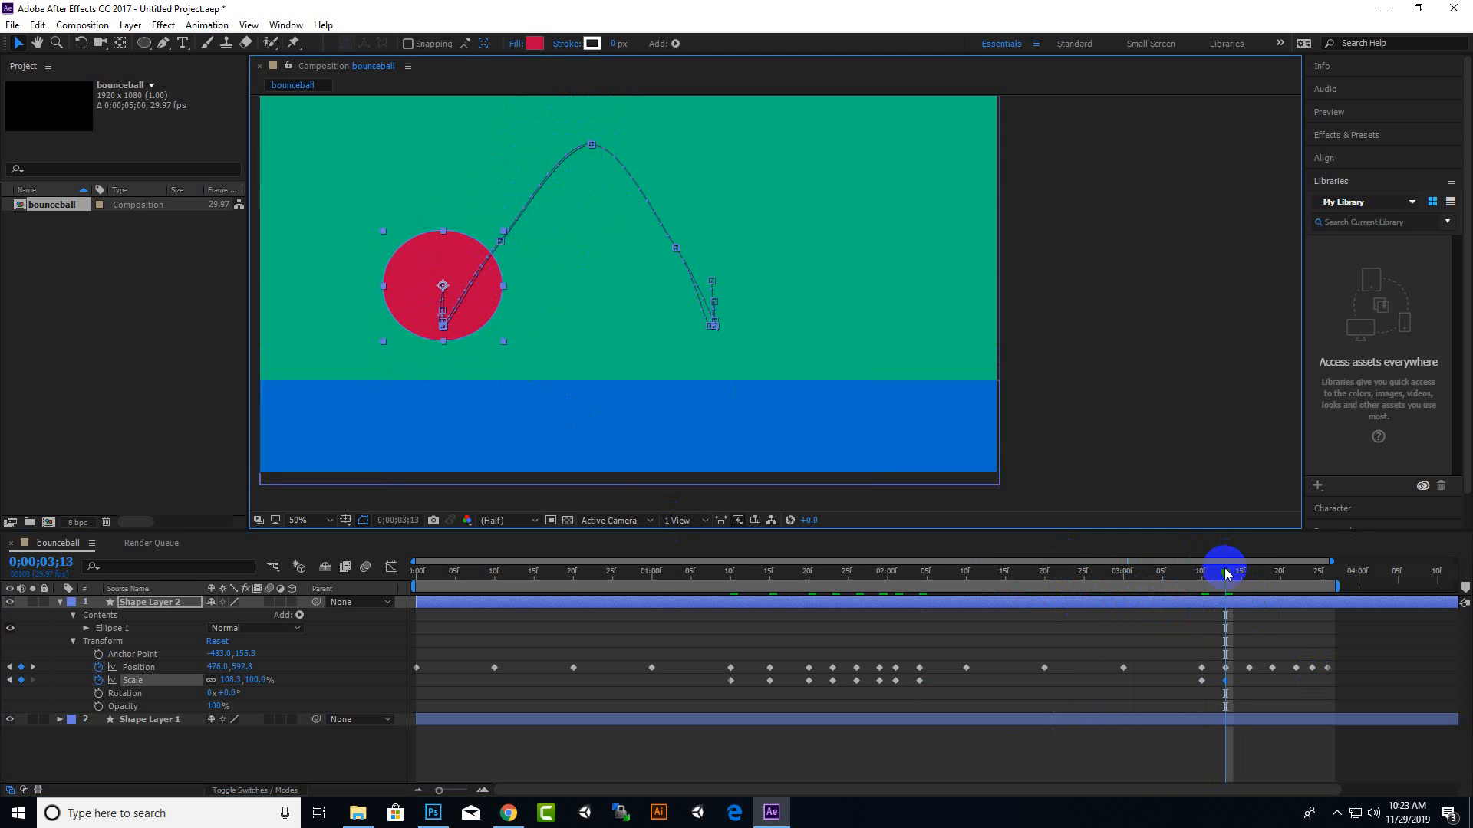
Widen the ball to about 112.5% at the 3:16 floor contact and narrow it to about 108% at 3:19
{"action": "left_click_drag", "start_coordinate": [1226, 573], "coordinate": [1240, 577]}
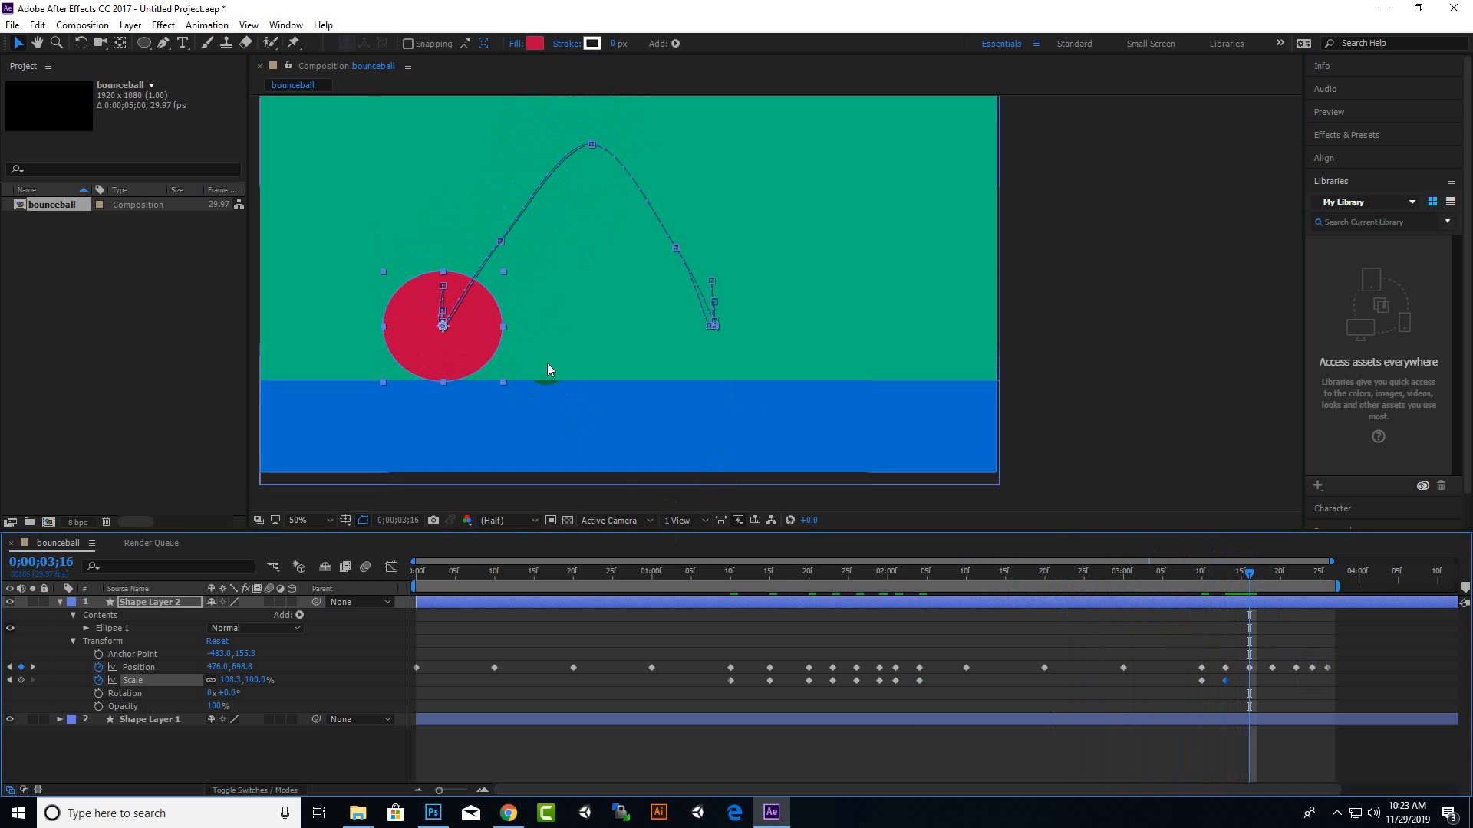
{"action": "left_click_drag", "start_coordinate": [504, 330], "coordinate": [507, 328]}
{"action": "left_click", "coordinate": [1214, 614]}
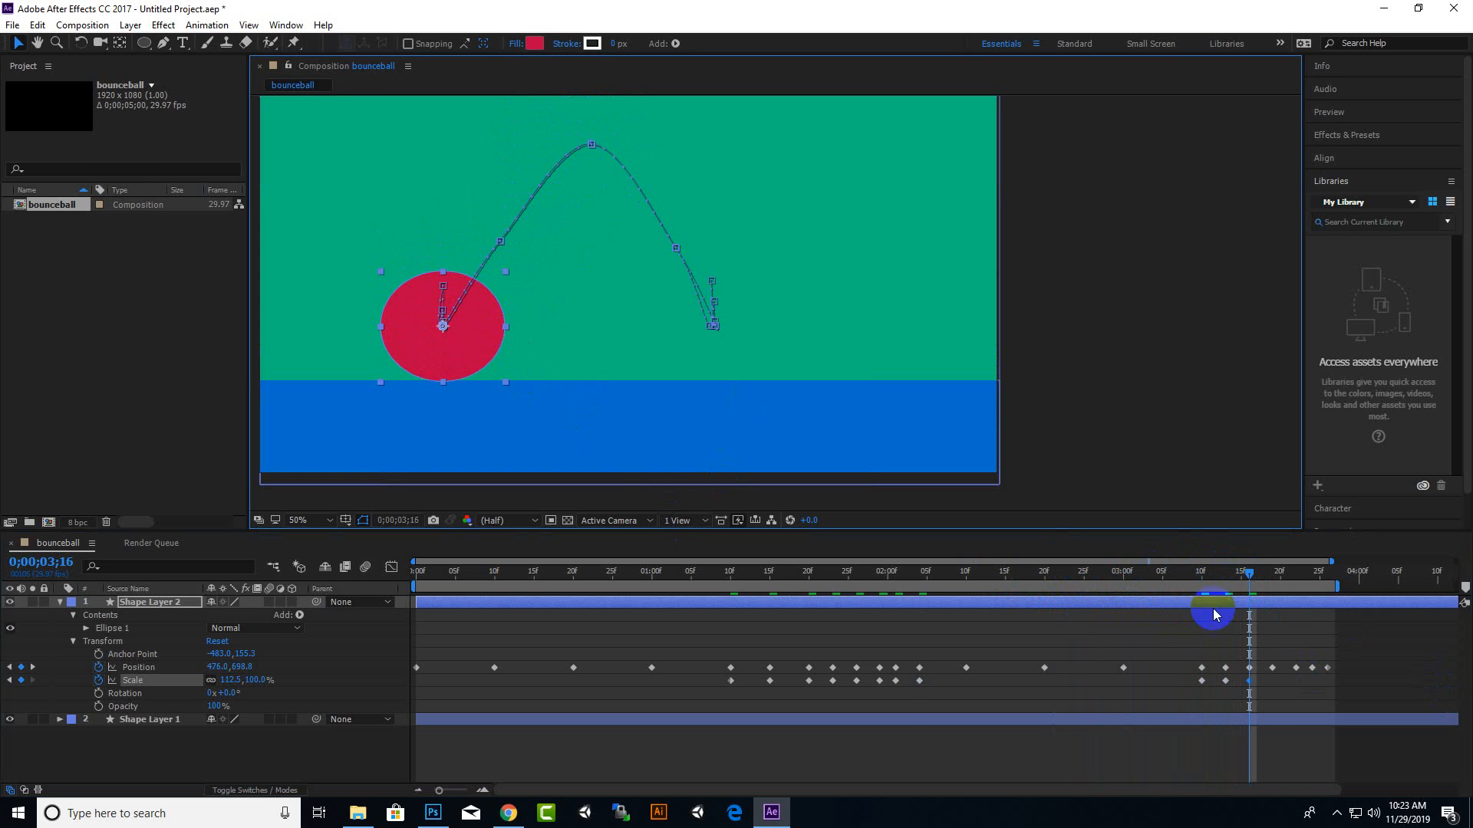
{"action": "left_click_drag", "start_coordinate": [1244, 581], "coordinate": [1272, 576]}
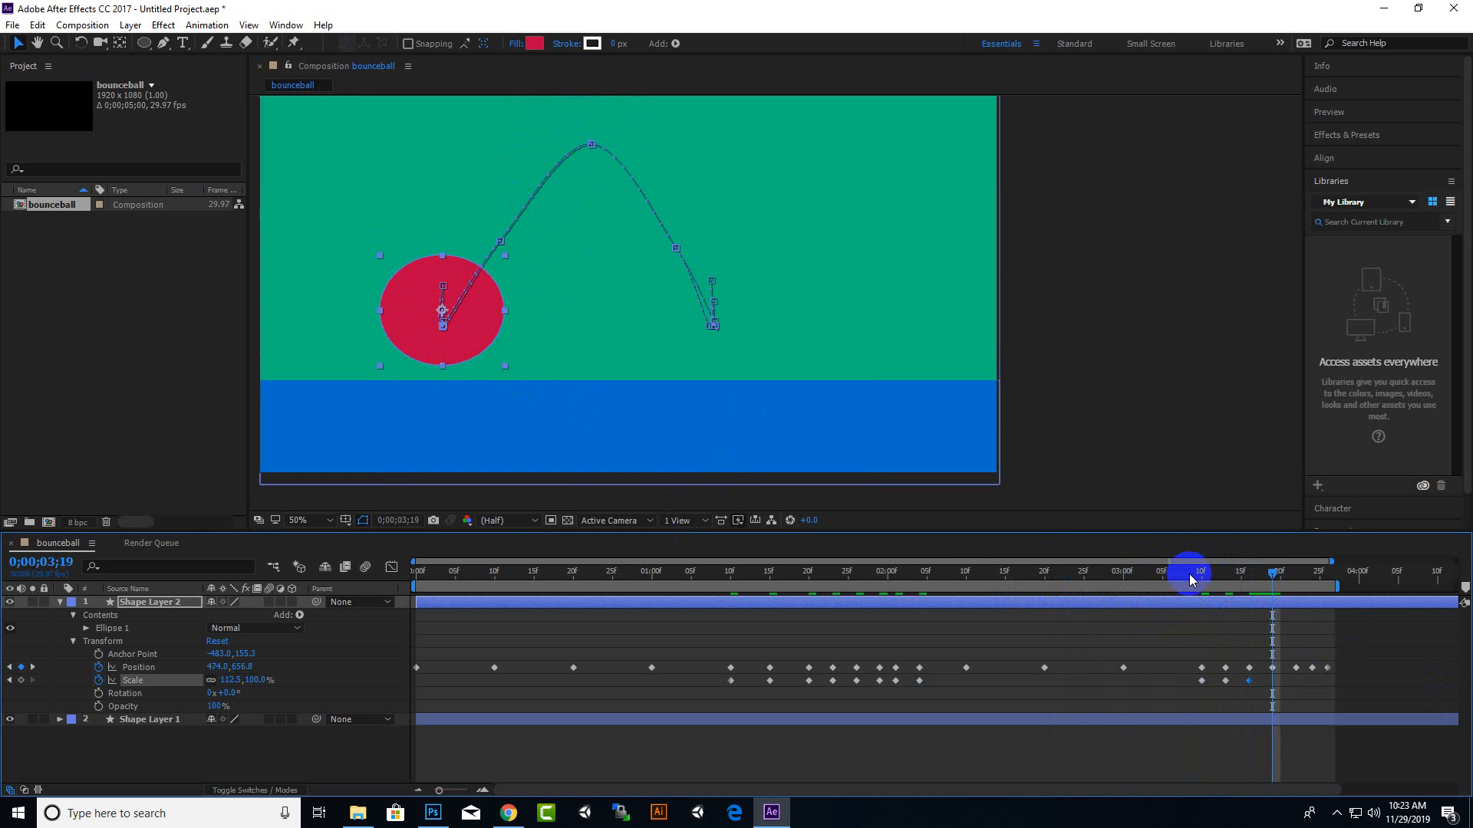
{"action": "left_click", "coordinate": [502, 316]}
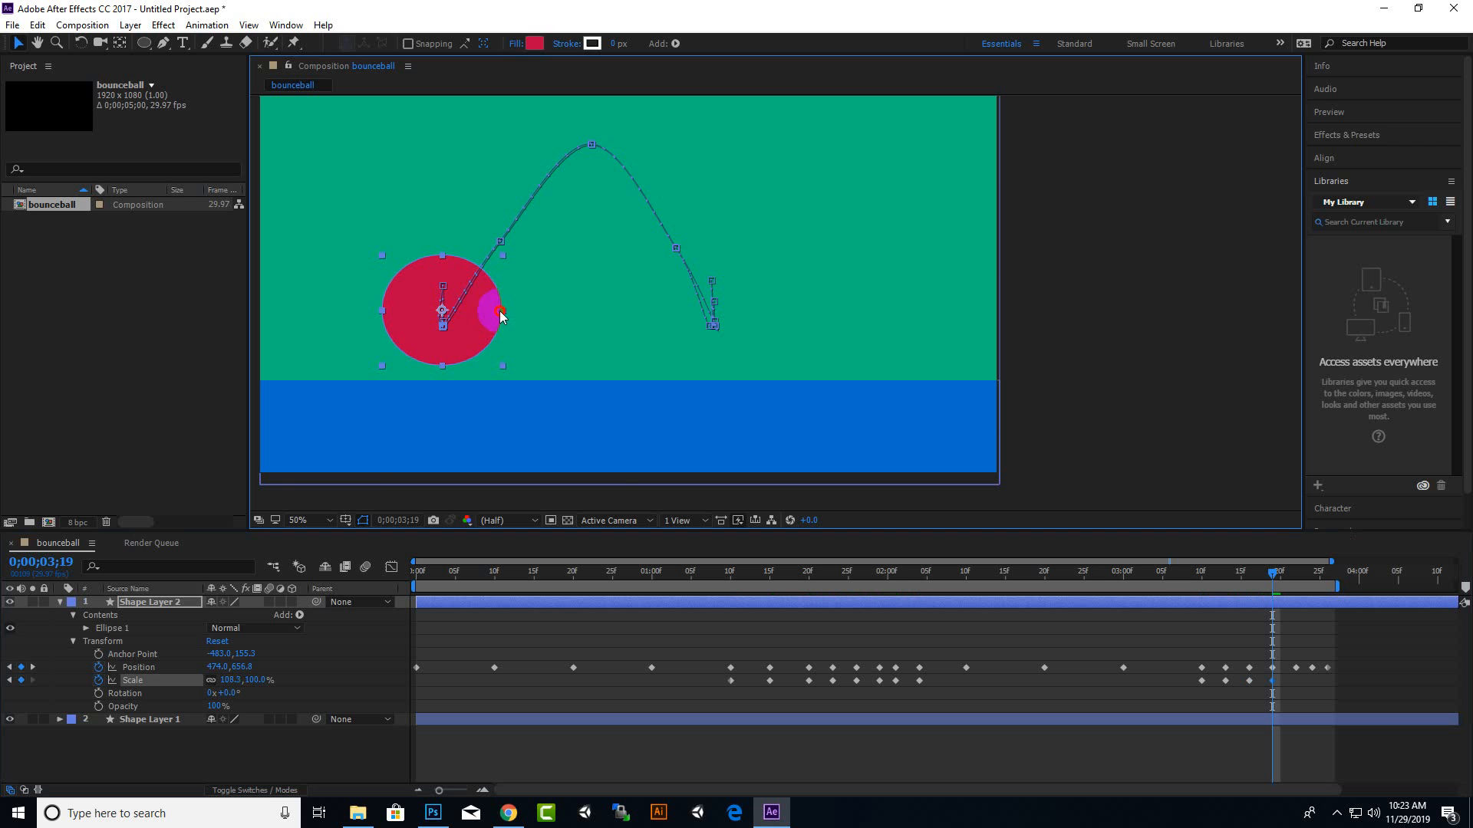
Widen the ball to about 114% at the 3:22 floor contact and reduce it to about 111% at 3:26
{"action": "left_click_drag", "start_coordinate": [1275, 577], "coordinate": [1295, 577]}
{"action": "left_click_drag", "start_coordinate": [499, 332], "coordinate": [506, 331]}
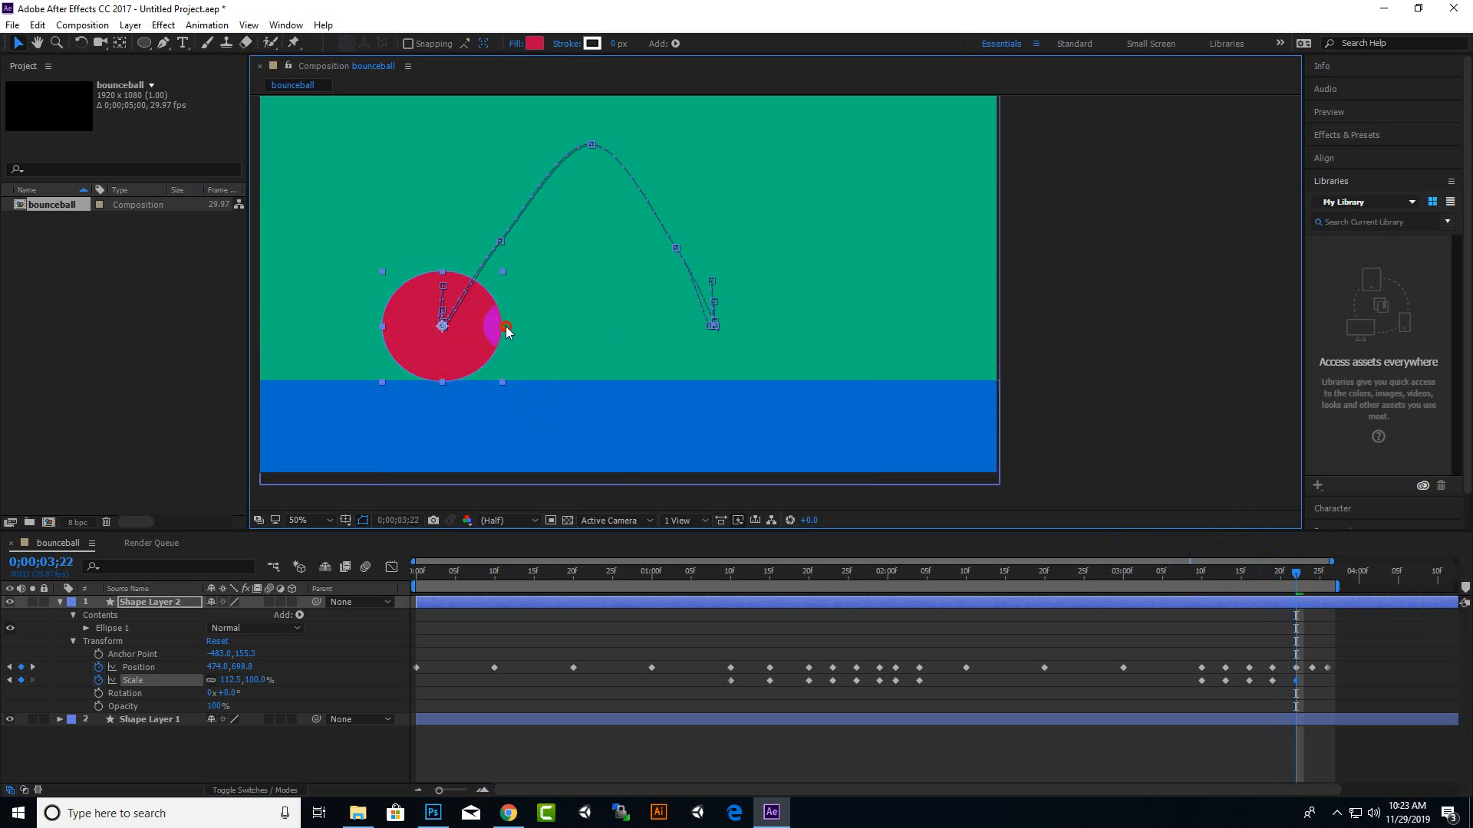
{"action": "left_click_drag", "start_coordinate": [1299, 578], "coordinate": [1327, 587]}
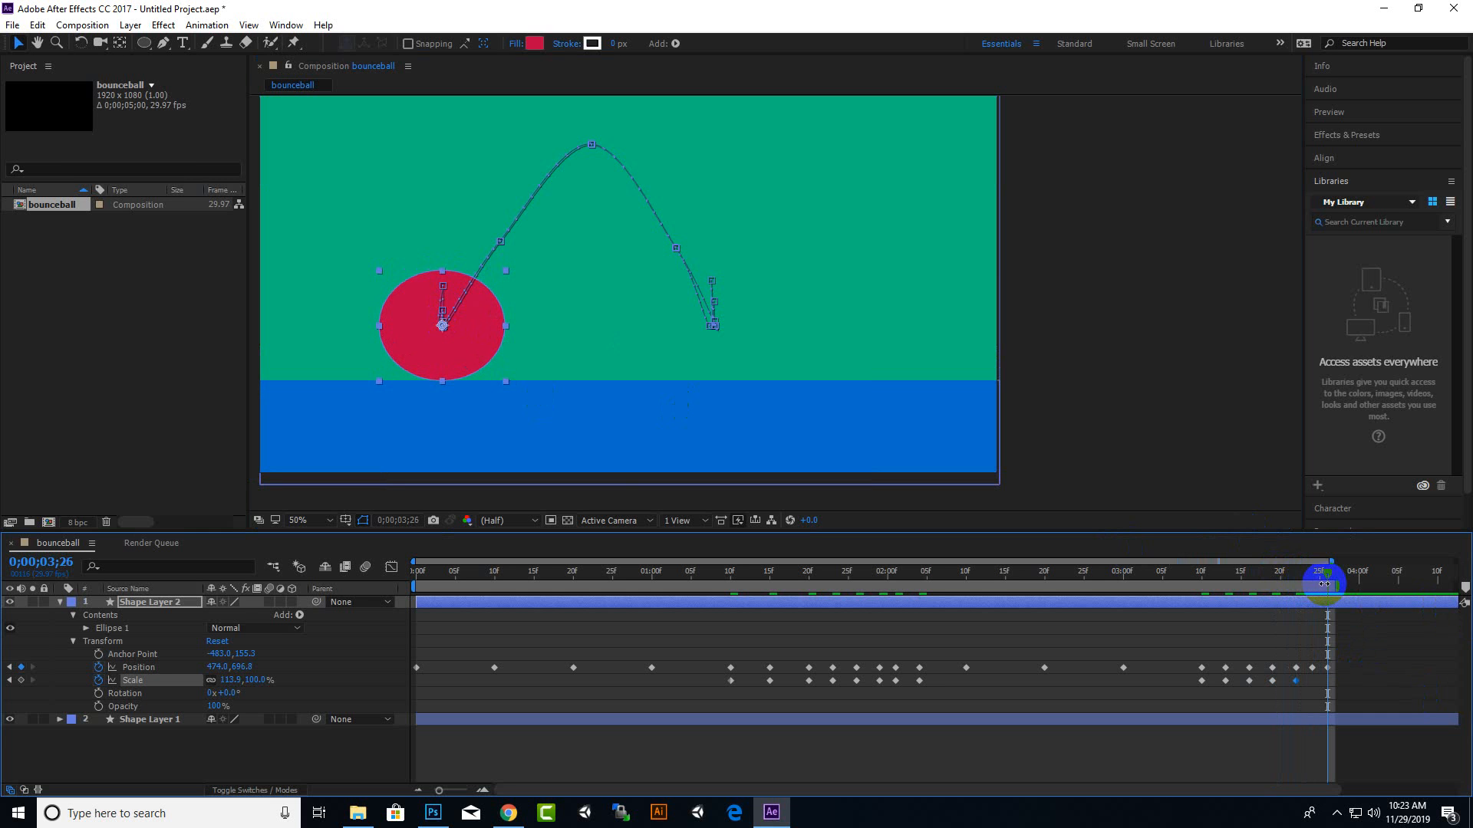
{"action": "left_click", "coordinate": [508, 331]}
{"action": "left_click_drag", "start_coordinate": [508, 328], "coordinate": [507, 332]}
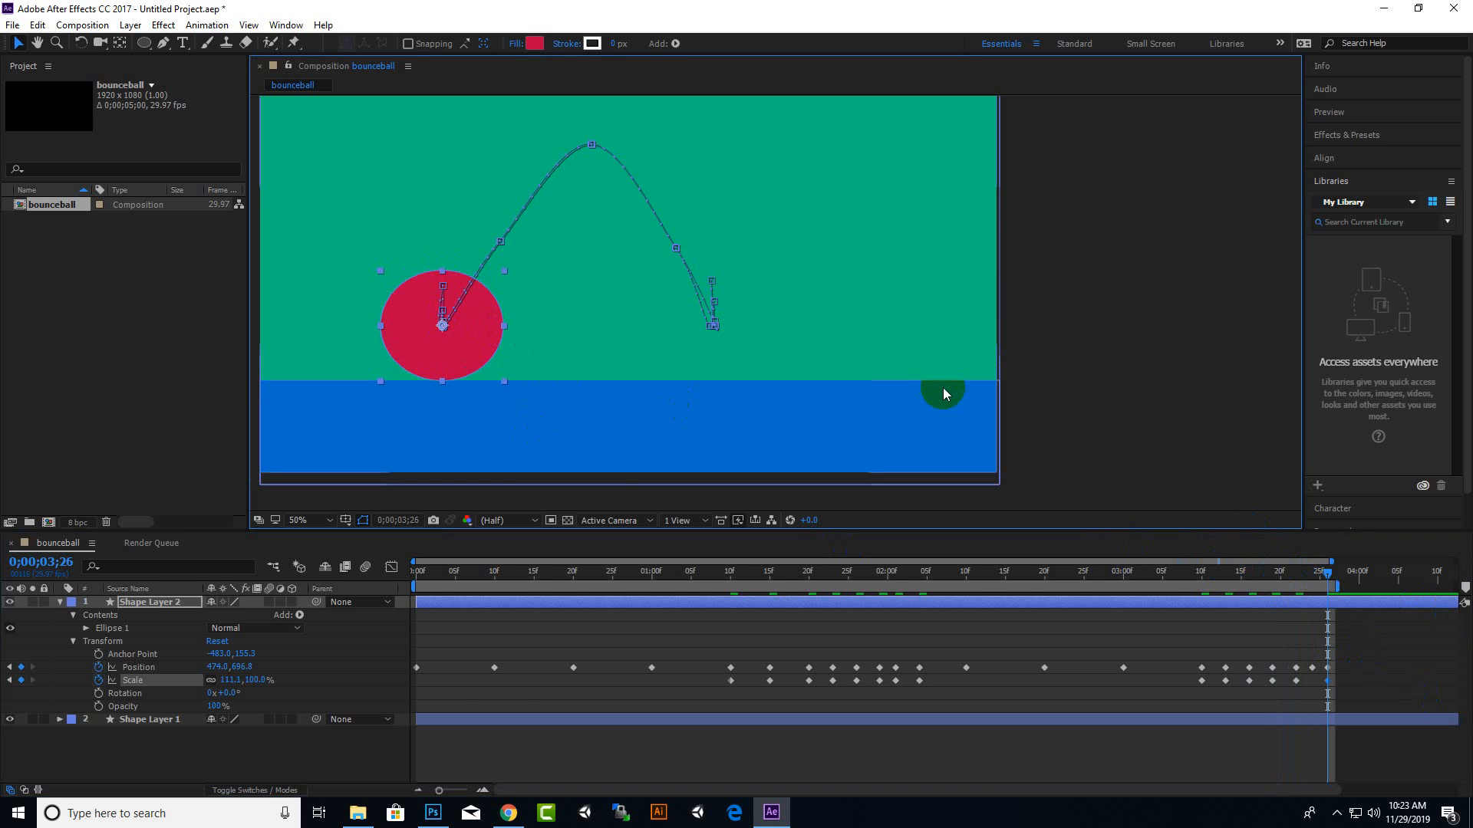
Preview the squash animation and narrow the ball at the final 3:26 keyframe to about 103% width
{"action": "key", "text": "space"}
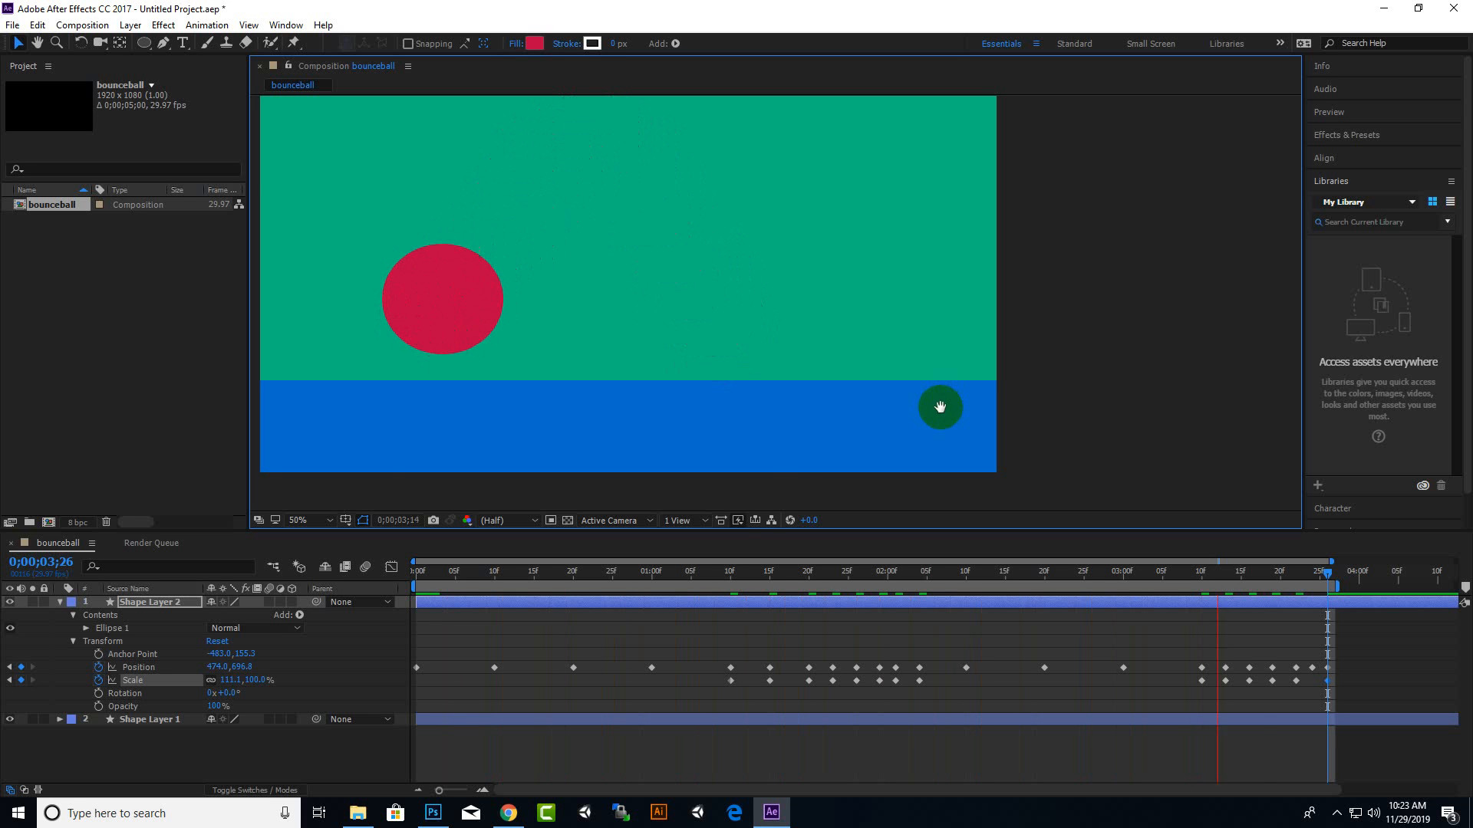
{"action": "key", "text": "space"}
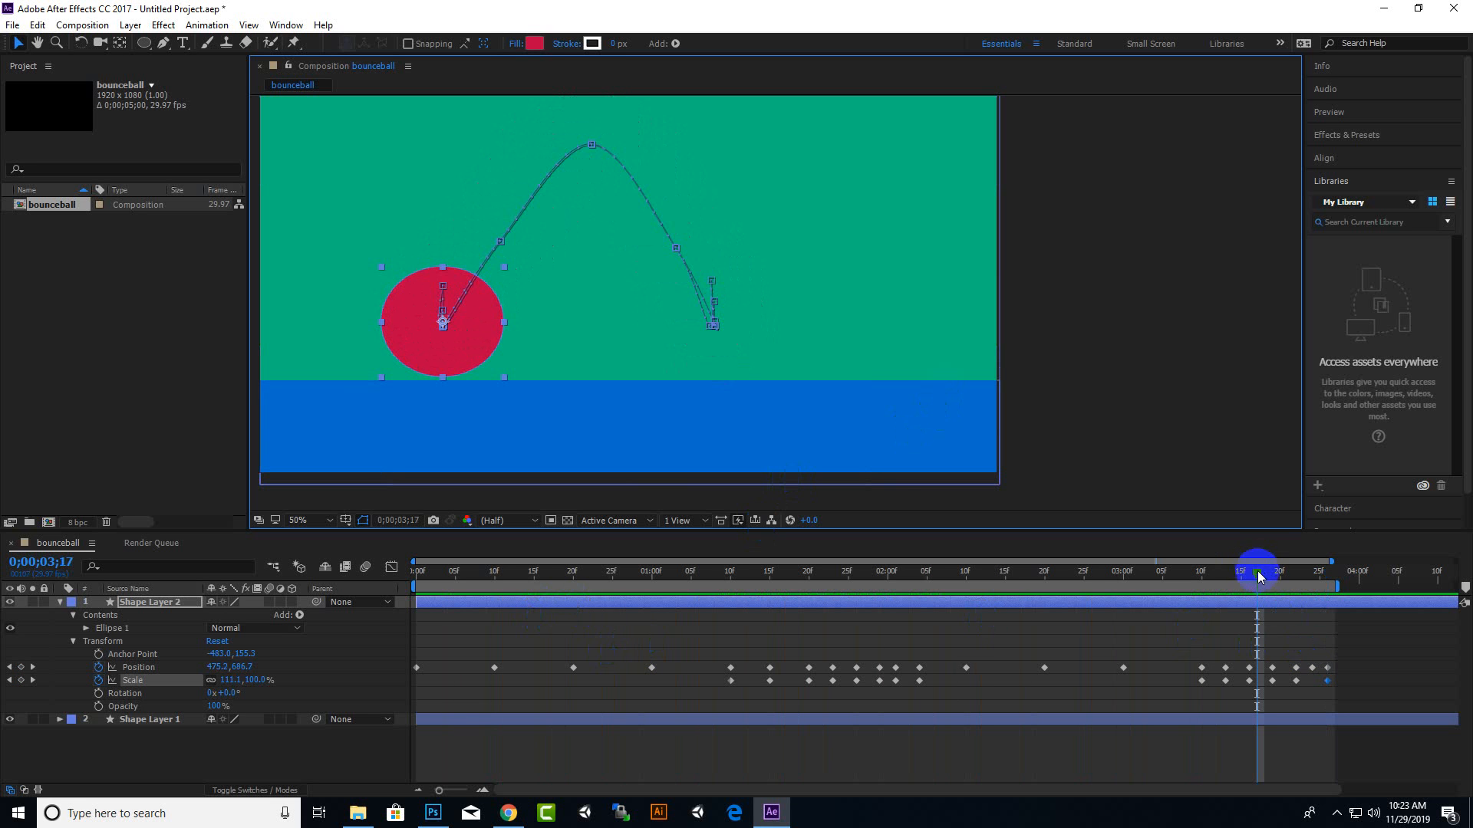
{"action": "left_click_drag", "start_coordinate": [1313, 585], "coordinate": [1330, 589]}
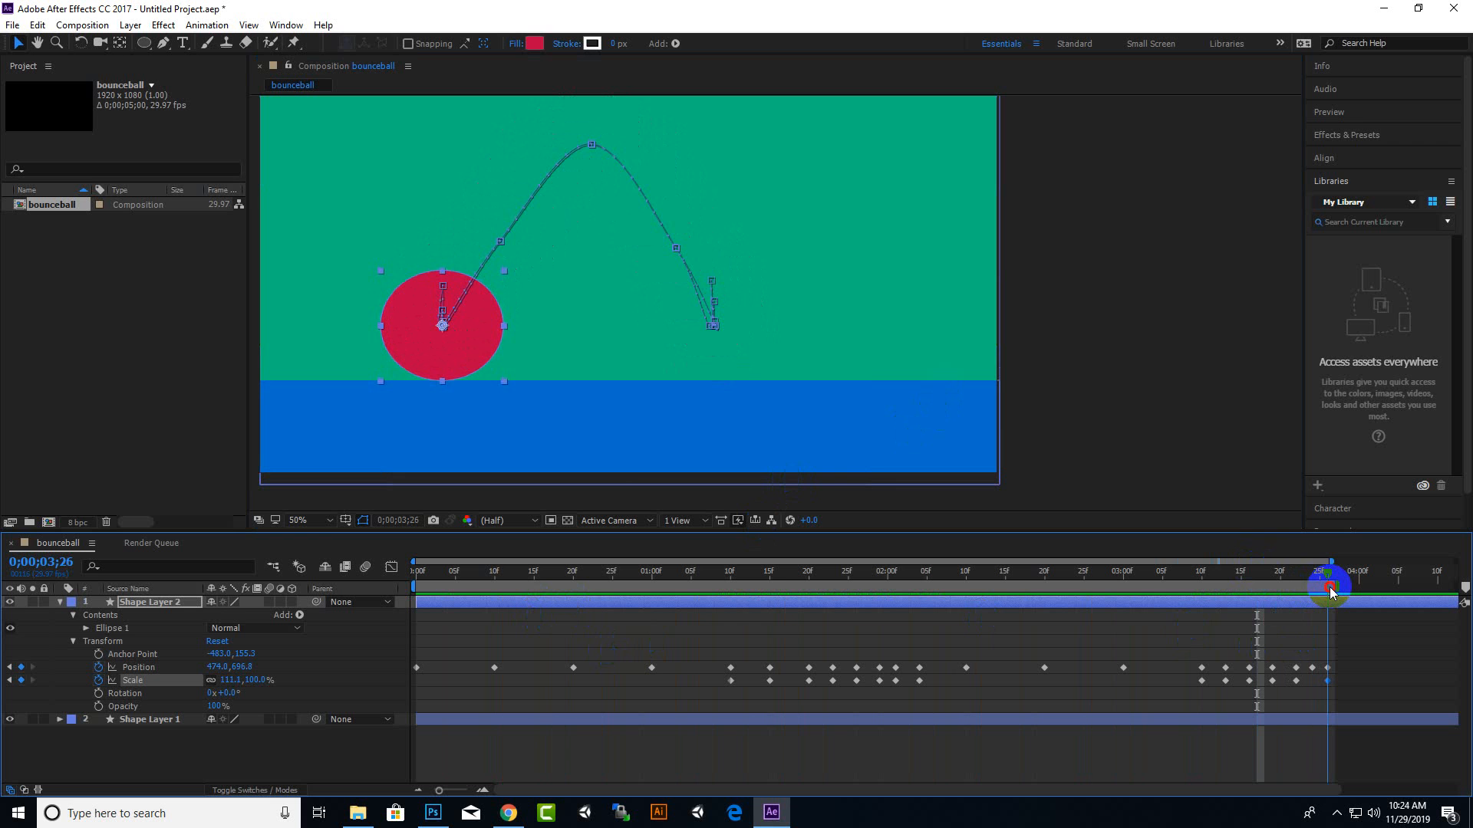
{"action": "left_click_drag", "start_coordinate": [500, 328], "coordinate": [492, 329]}
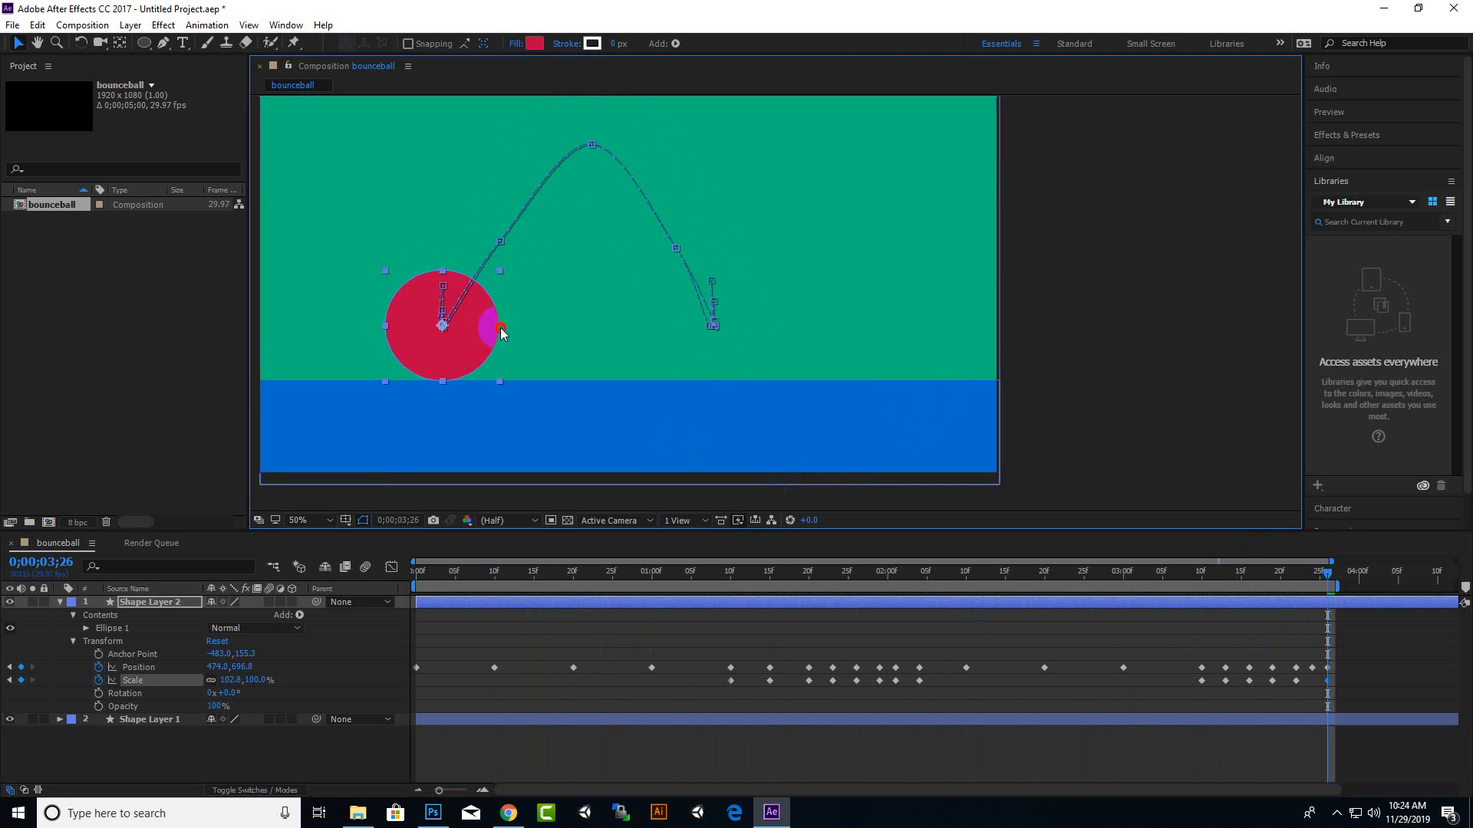
Preview the bounce and apply Easy Ease Out to all of the ball's Position and Scale keyframes
{"action": "key", "text": "space"}
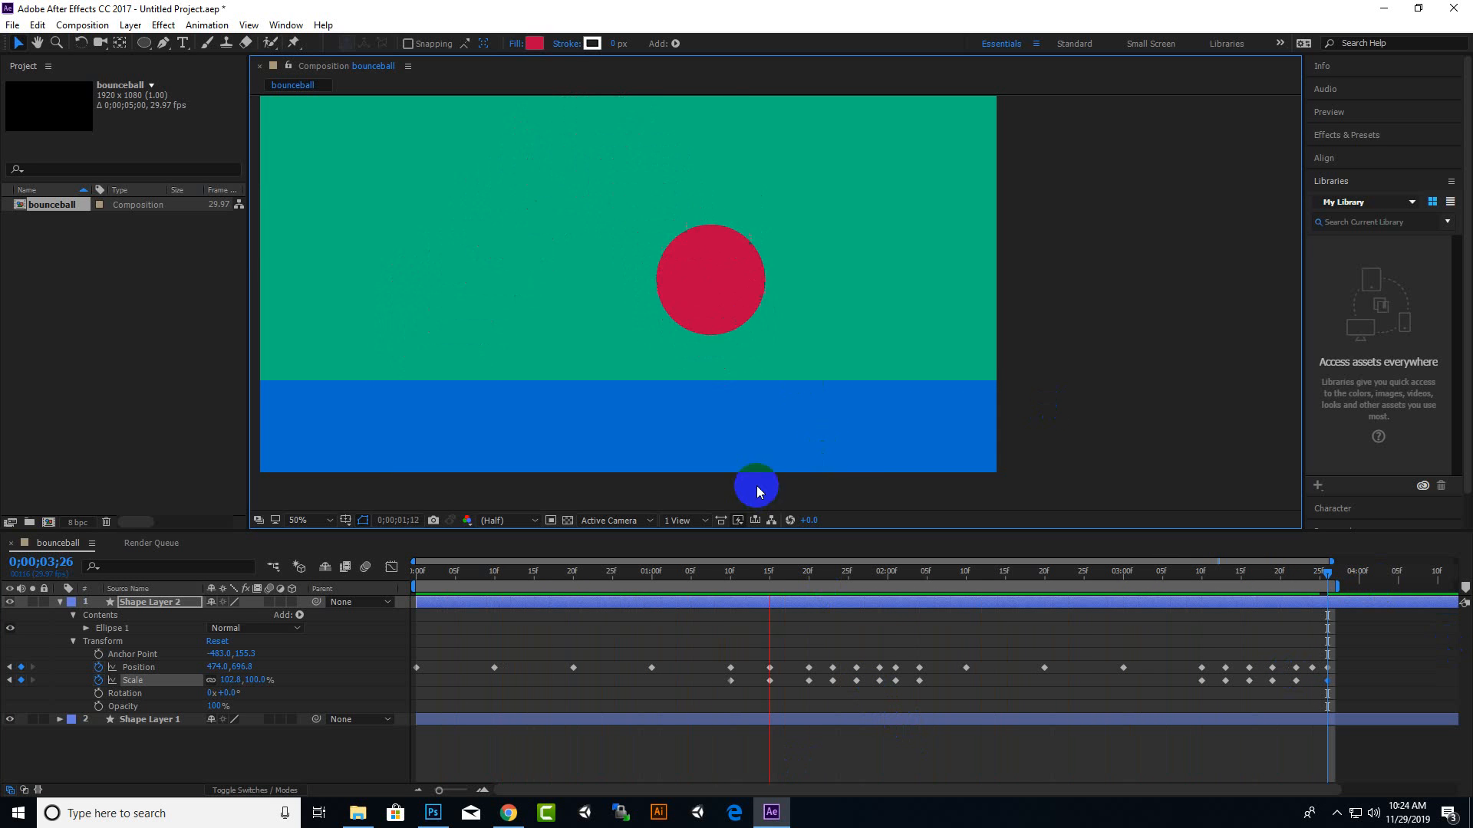
{"action": "key", "text": "space"}
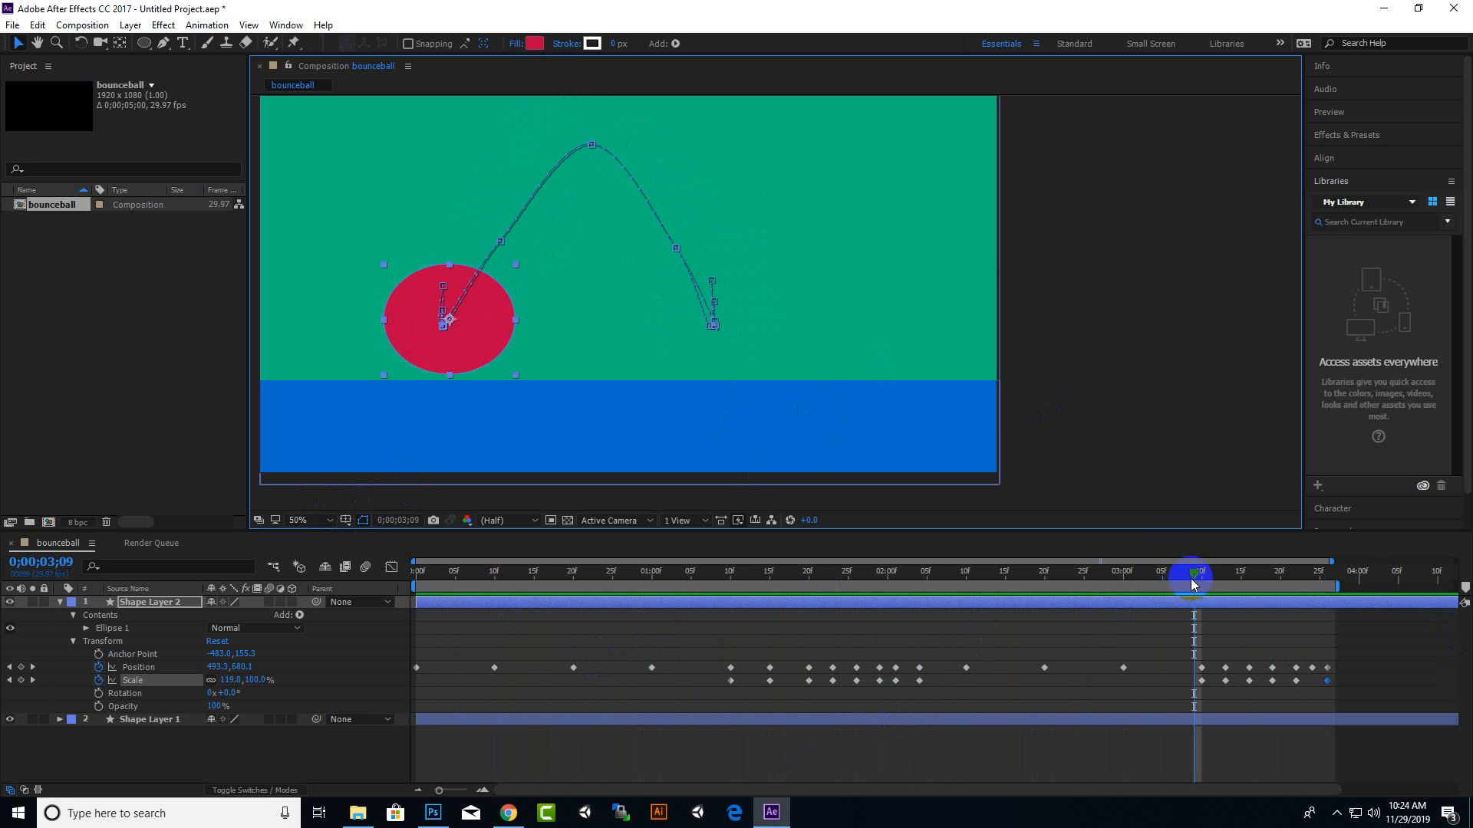
{"action": "left_click_drag", "start_coordinate": [1193, 576], "coordinate": [1162, 572]}
{"action": "mouse_move", "coordinate": [1349, 658]}
{"action": "left_mouse_down"}
{"action": "mouse_move", "coordinate": [1285, 683]}
{"action": "mouse_move", "coordinate": [720, 743]}
{"action": "mouse_move", "coordinate": [490, 670]}
{"action": "mouse_move", "coordinate": [364, 702]}
{"action": "left_mouse_up"}
{"action": "right_click", "coordinate": [769, 671]}
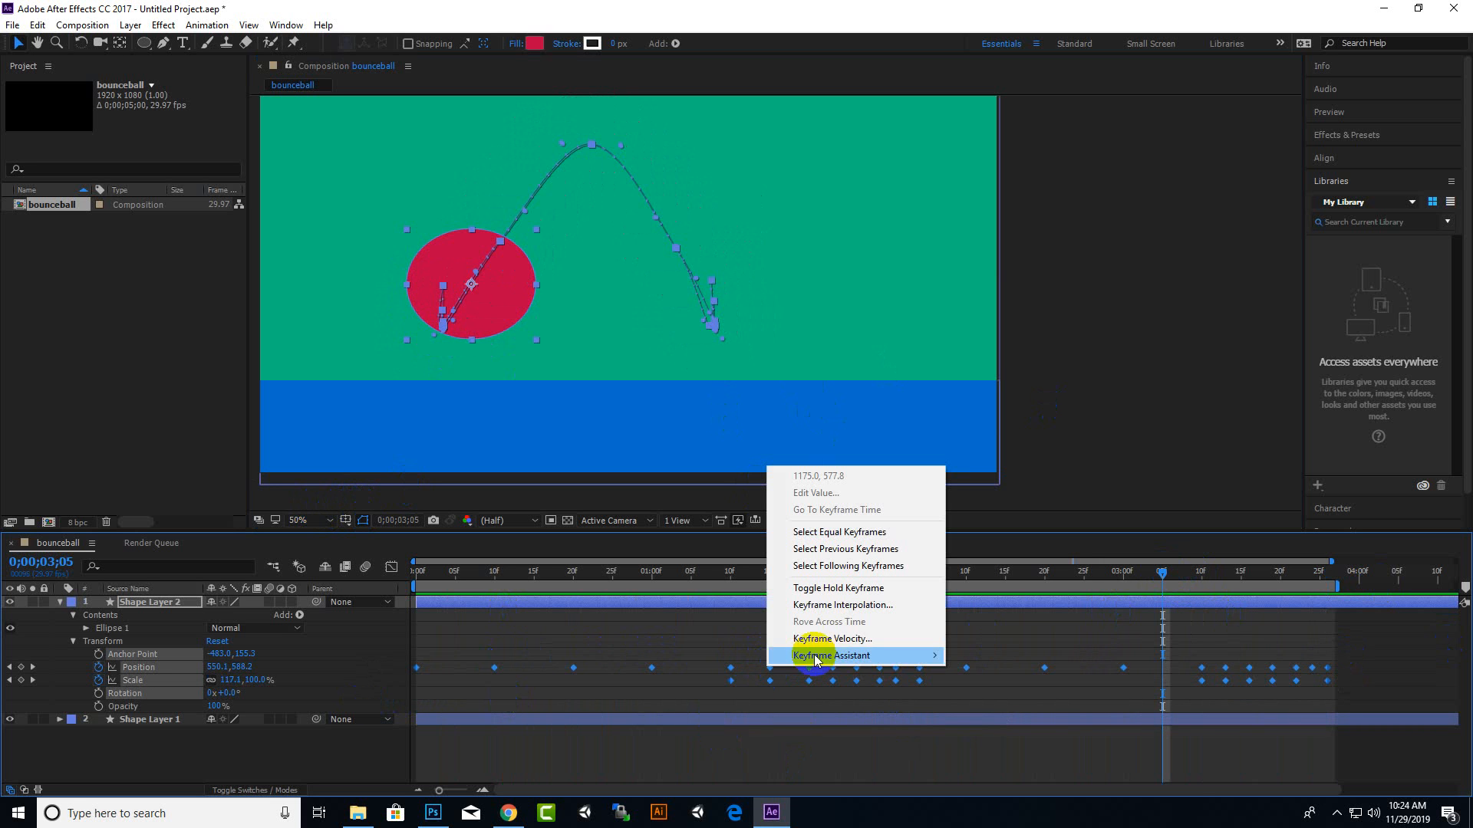
{"action": "mouse_move", "coordinate": [851, 657]}
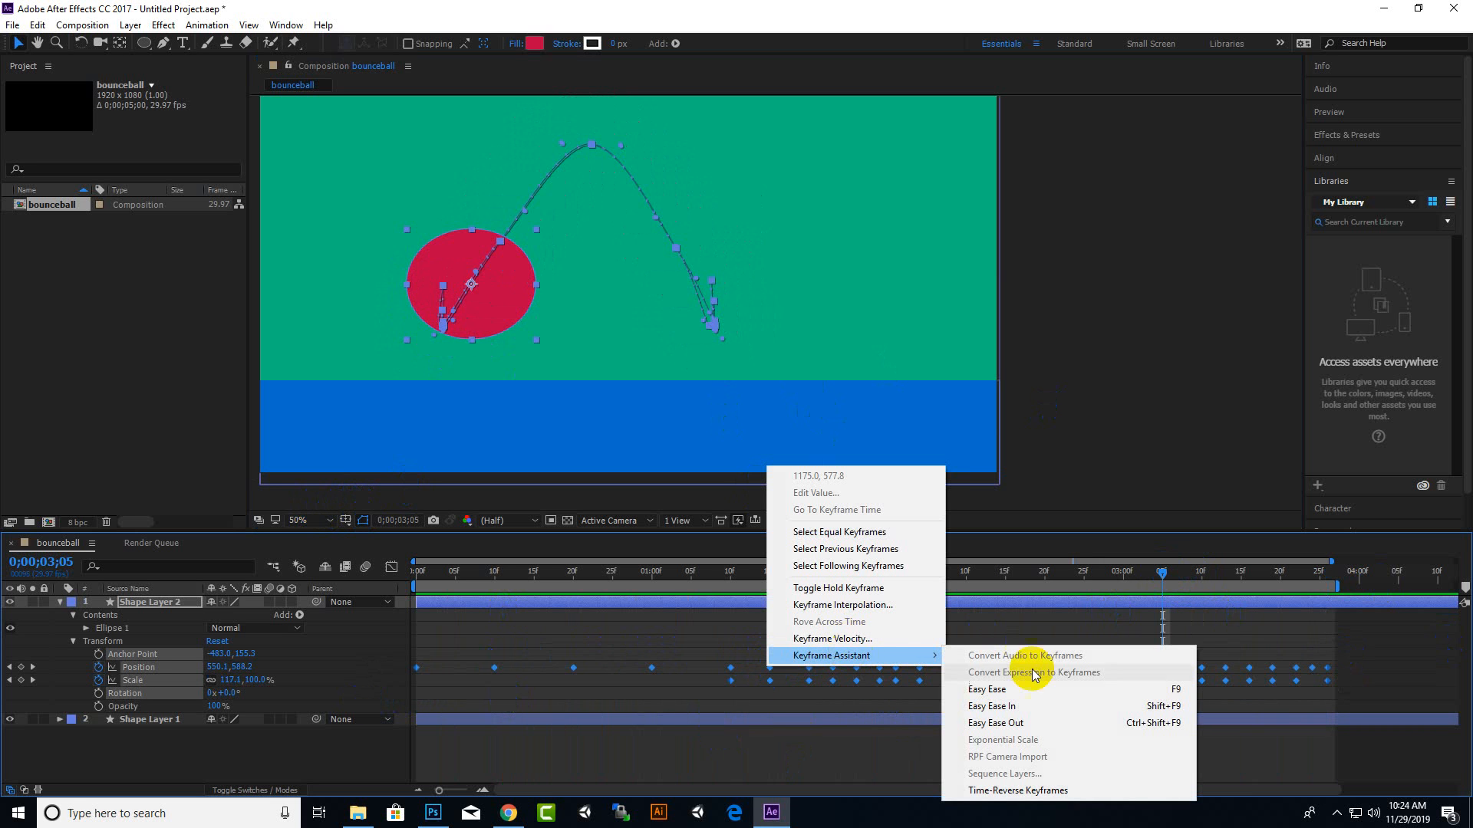
{"action": "left_click", "coordinate": [997, 724]}
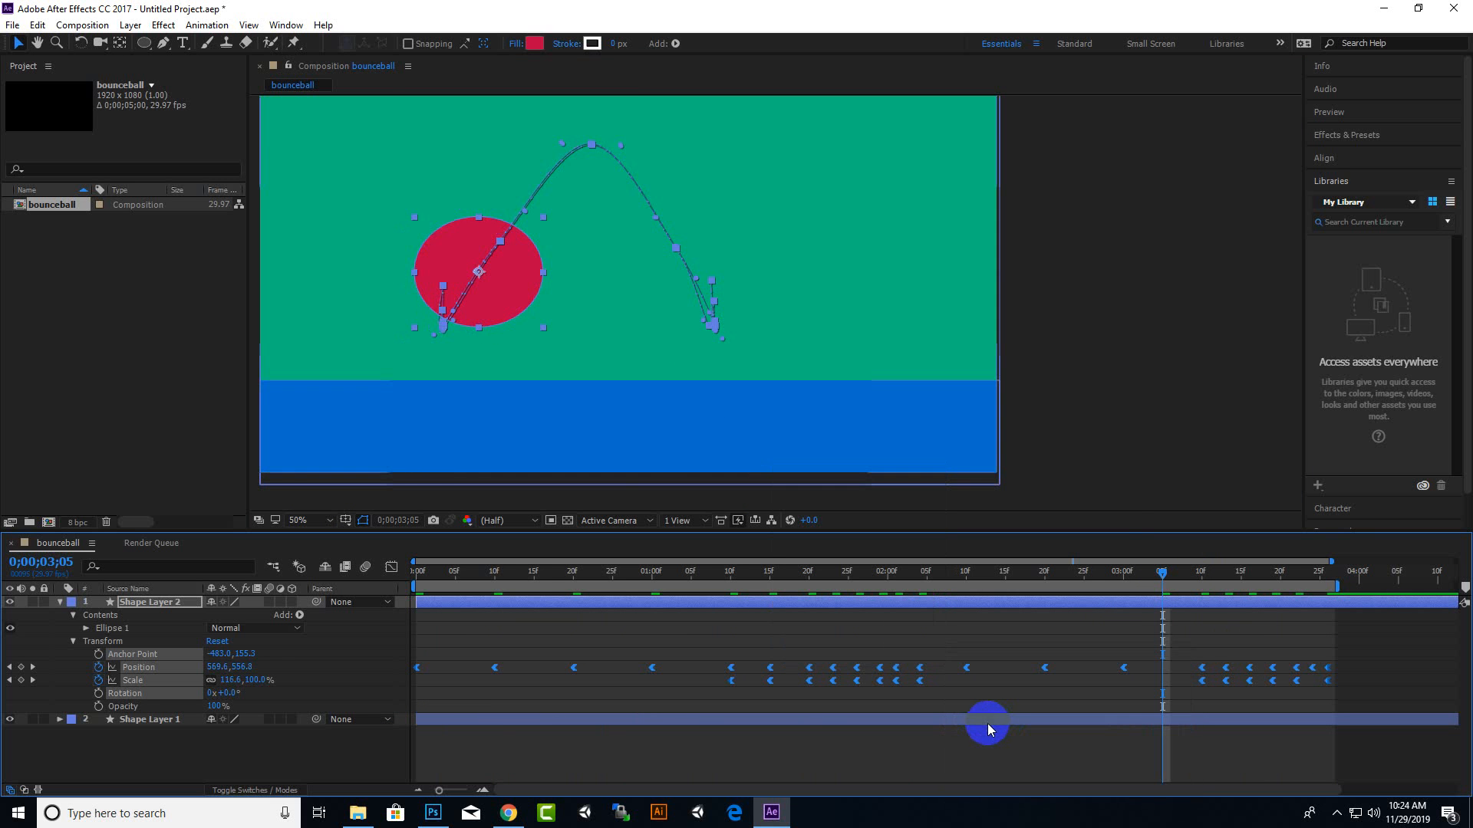
Play back the animation to check the ball's motion with the eased keyframes
{"action": "left_click", "coordinate": [645, 473]}
{"action": "key", "text": "space"}
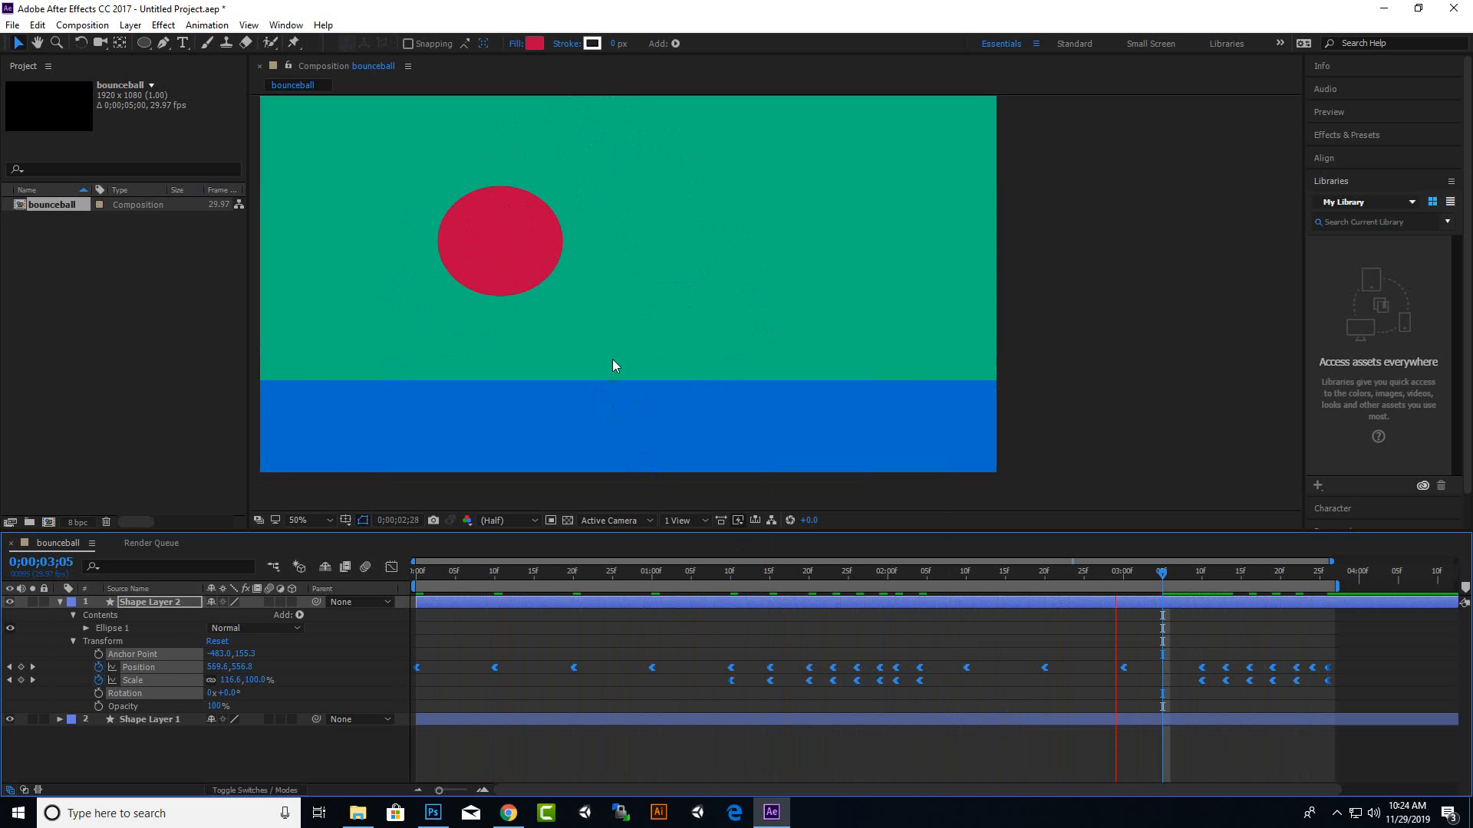
{"action": "left_click", "coordinate": [529, 394]}
{"action": "left_click", "coordinate": [196, 607]}
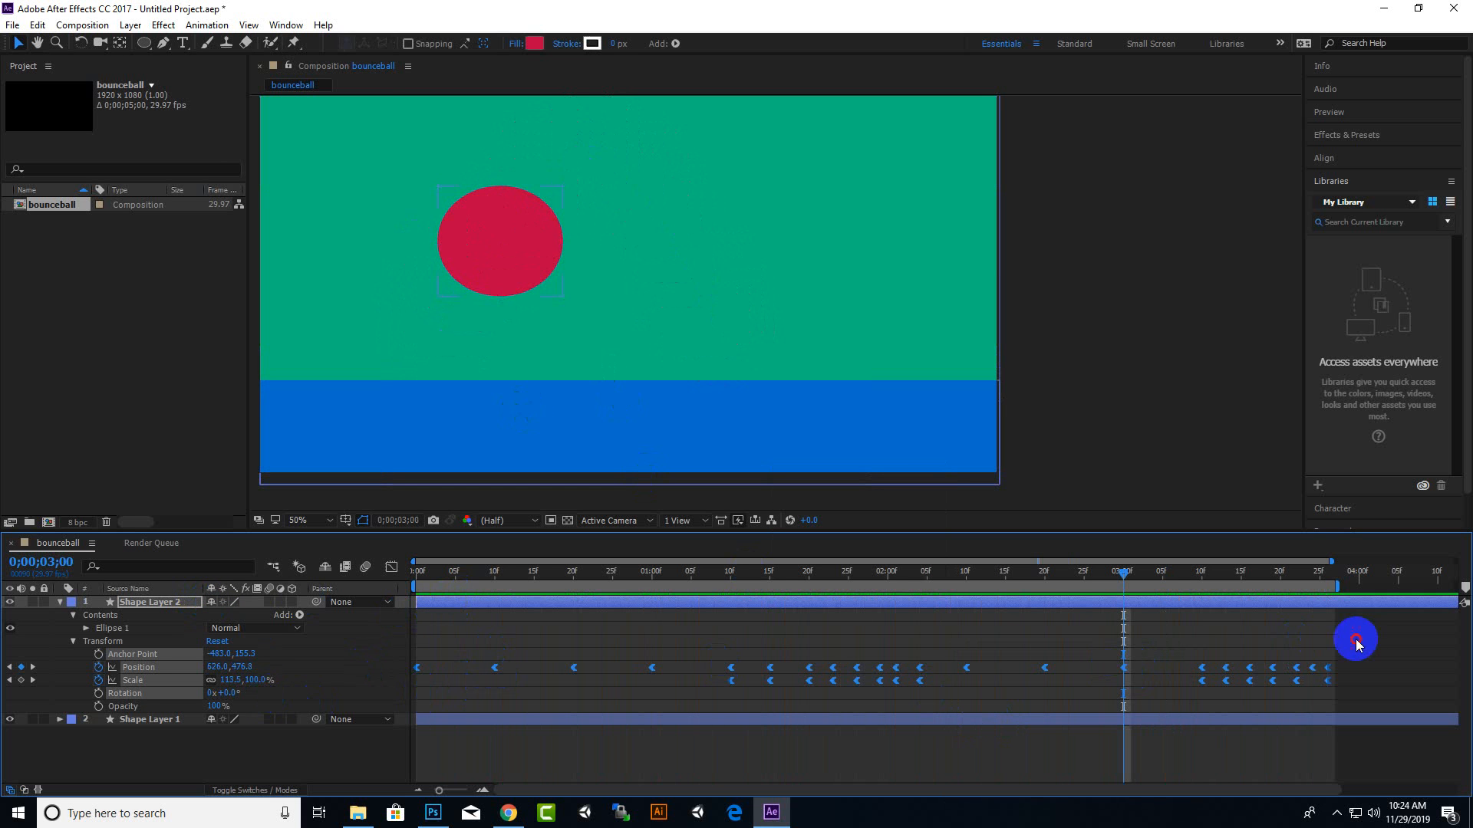
{"action": "left_click_drag", "start_coordinate": [1352, 637], "coordinate": [398, 694]}
{"action": "right_click", "coordinate": [494, 669]}
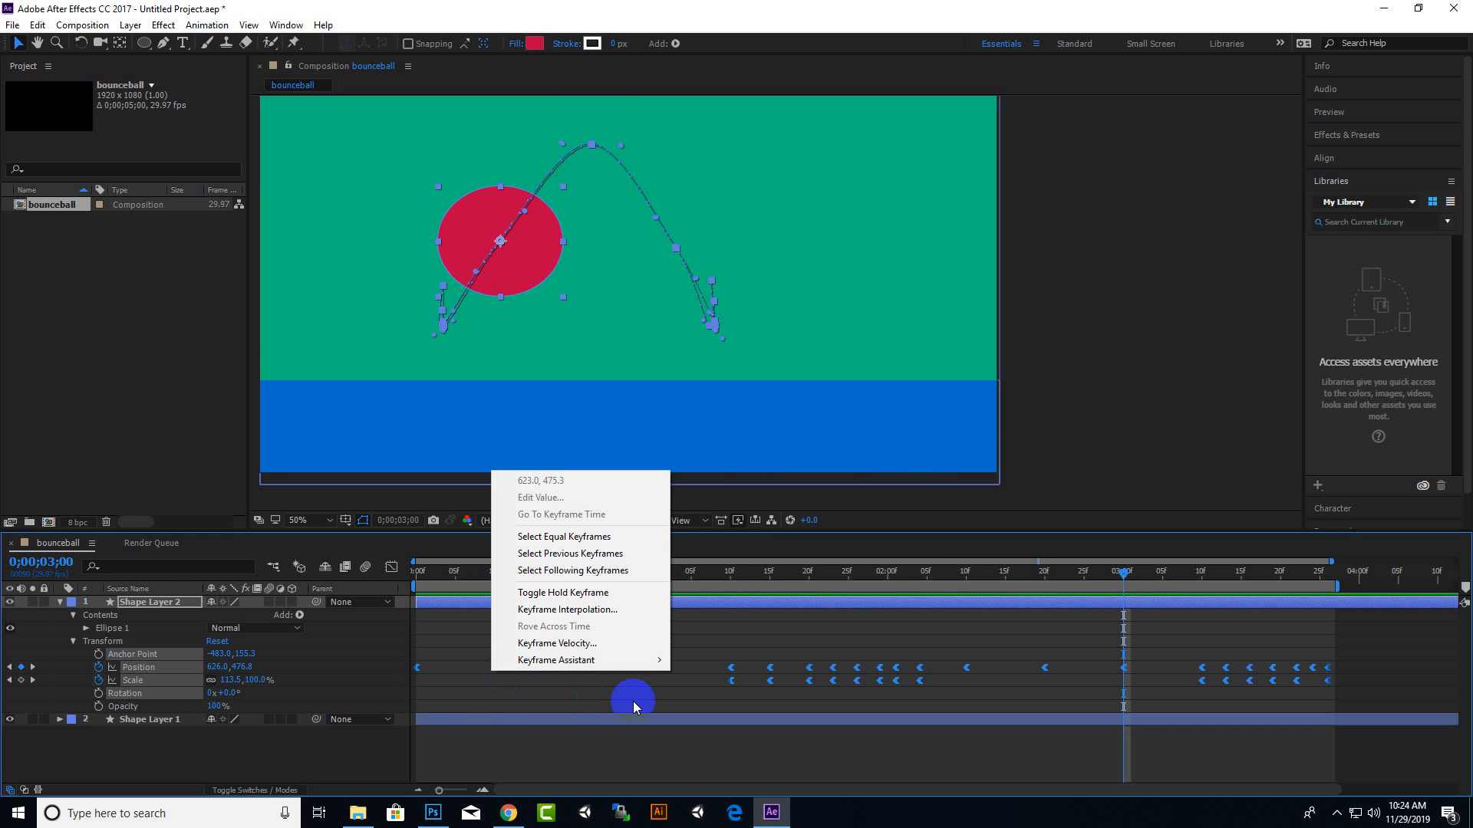
{"action": "left_click", "coordinate": [890, 494]}
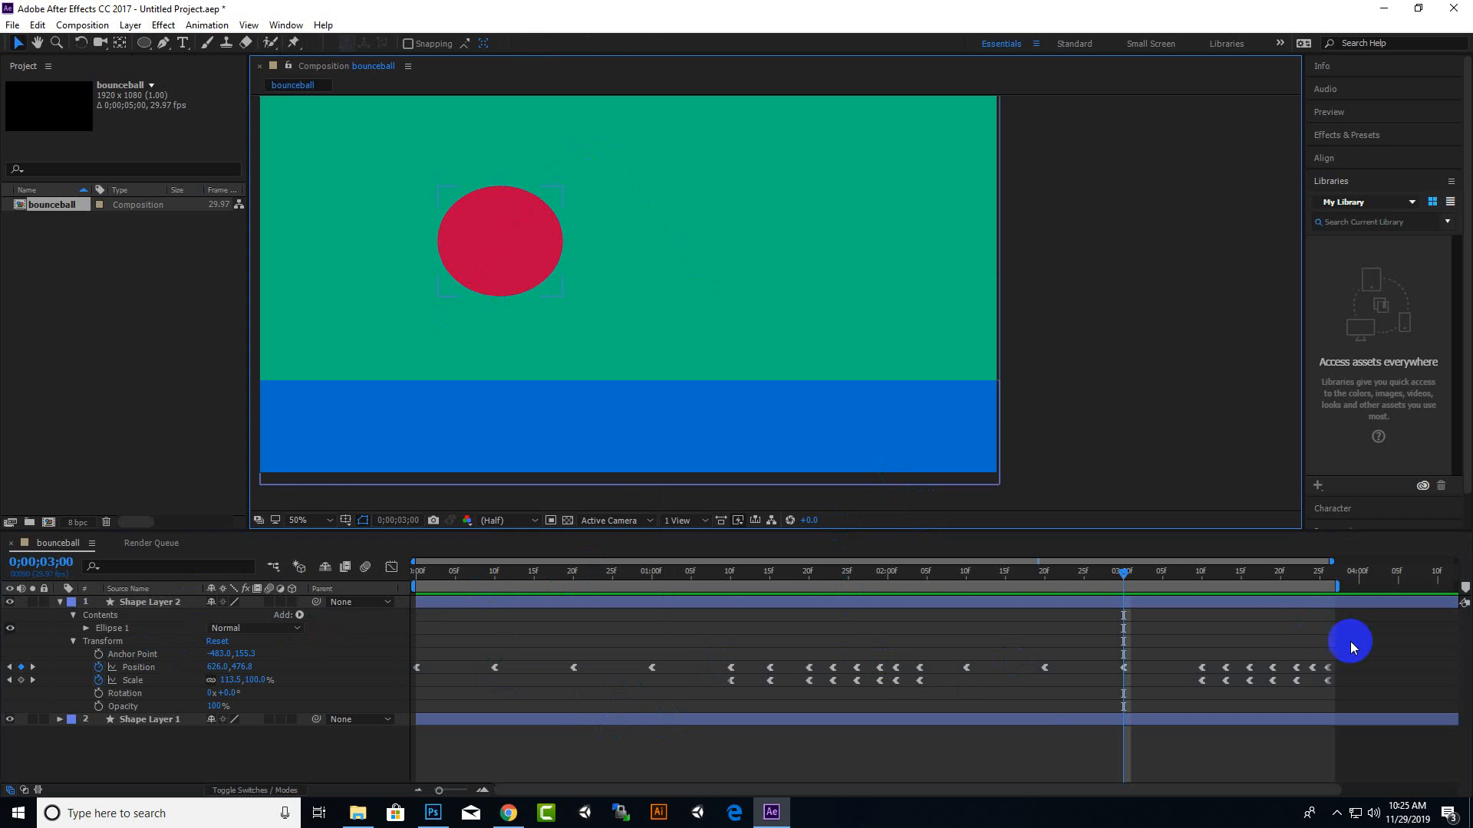
Show the speed graph for all the ball's keyframes, move the 0:10 position keyframe to 0:09 and lengthen its outgoing ease
{"action": "left_click_drag", "start_coordinate": [1371, 647], "coordinate": [332, 690]}
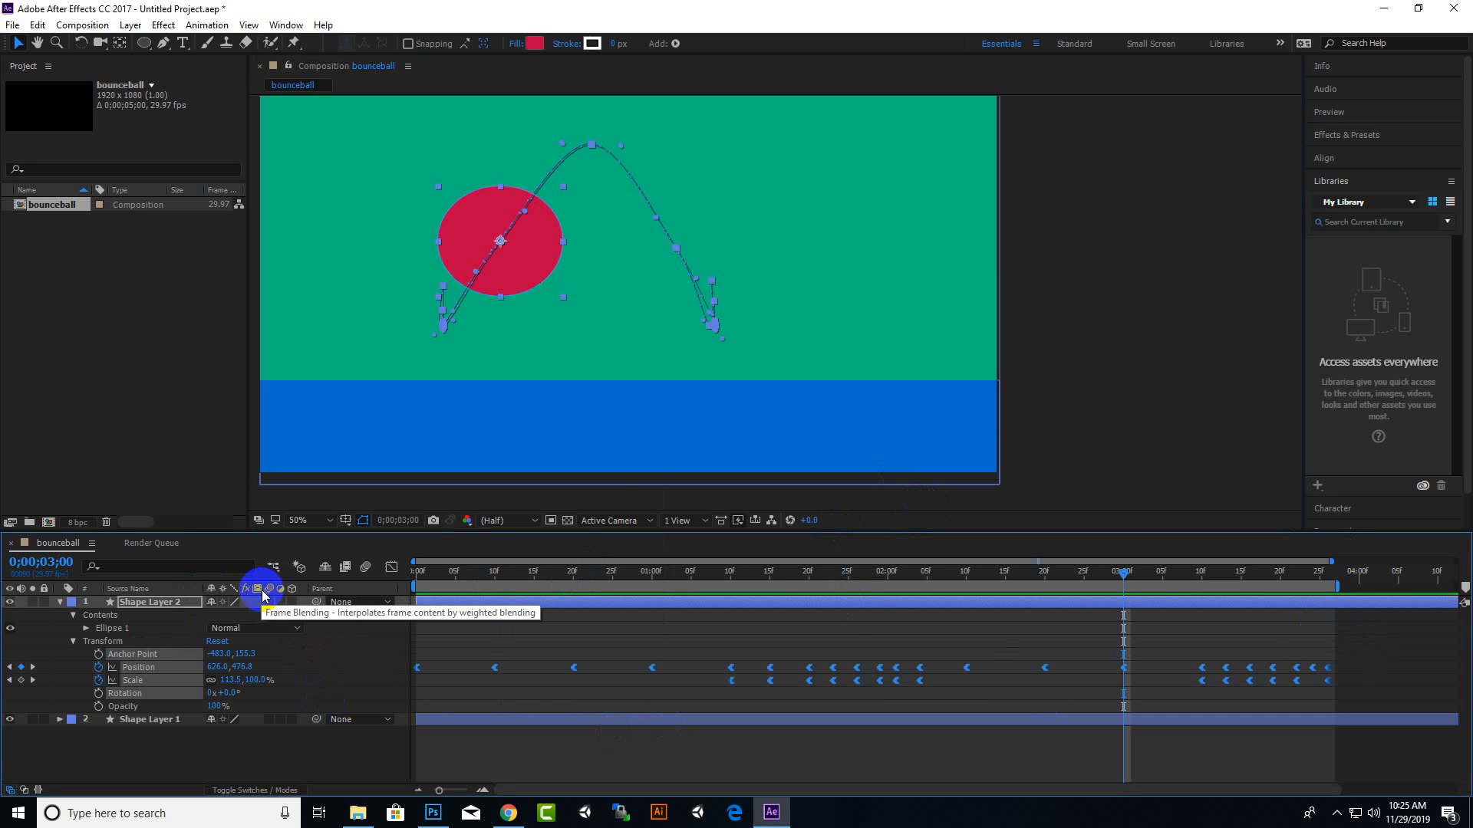
{"action": "left_click", "coordinate": [391, 569]}
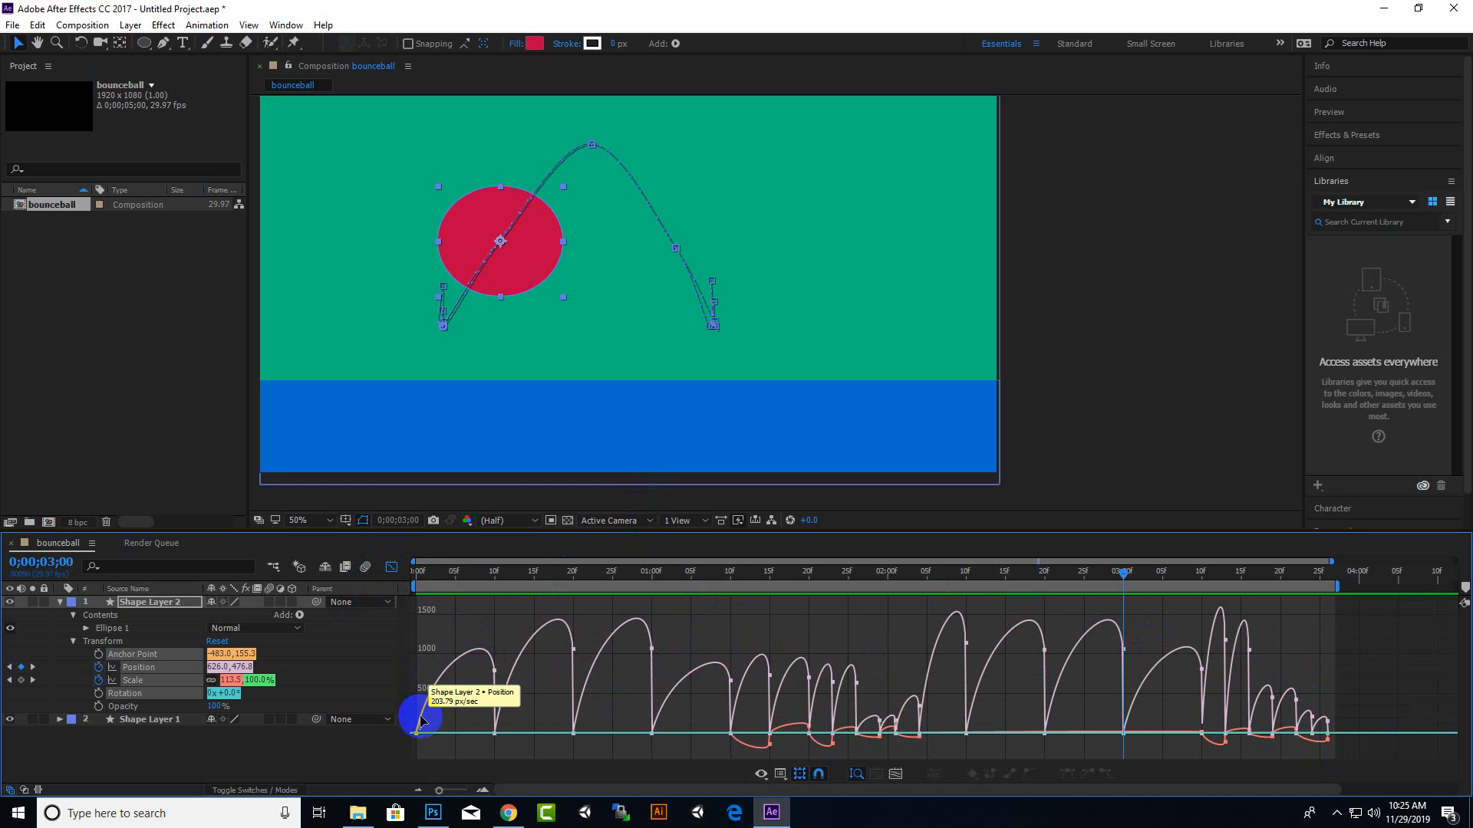
{"action": "left_click", "coordinate": [495, 675]}
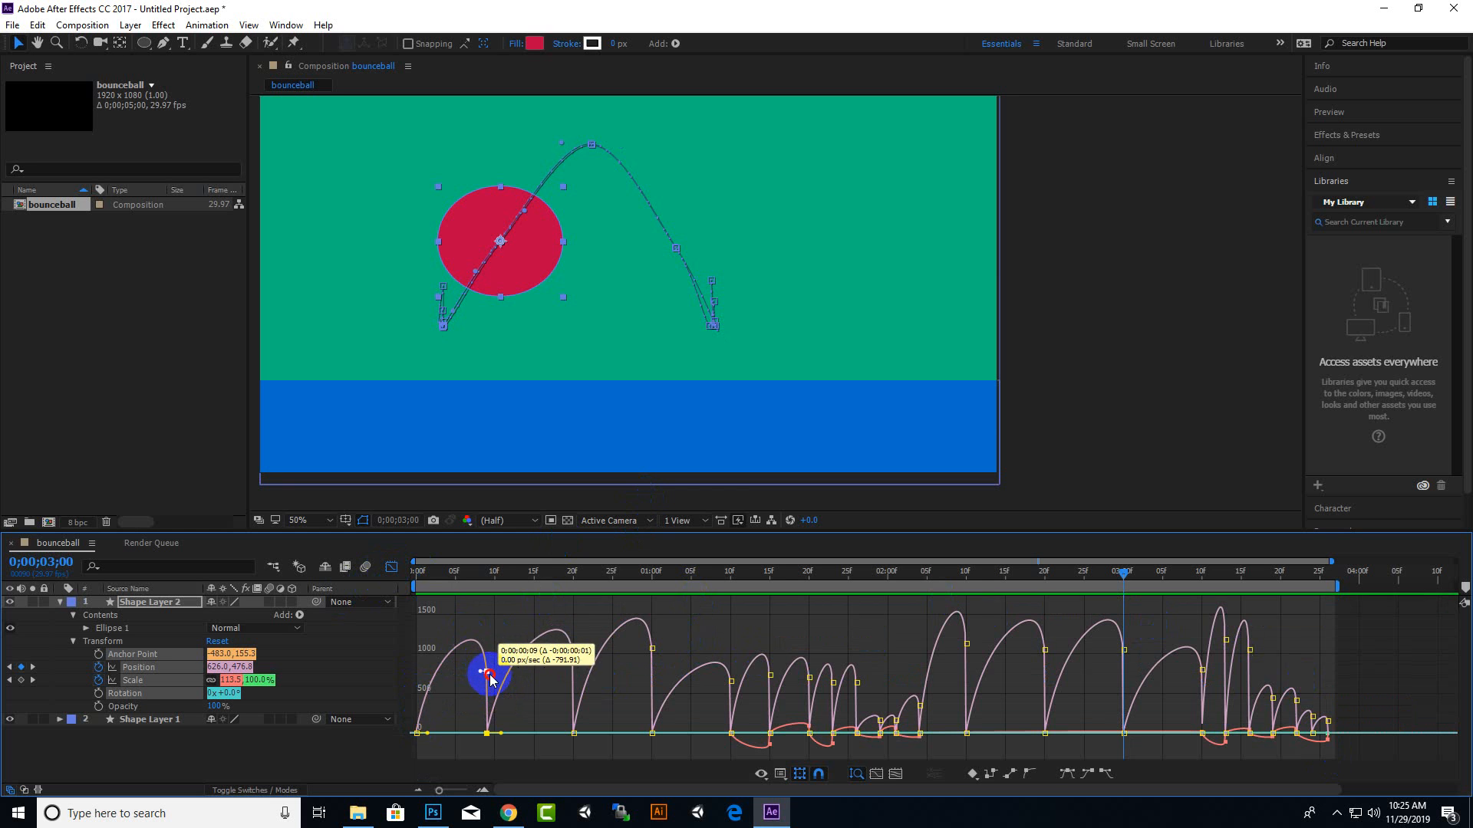
{"action": "left_click", "coordinate": [506, 735]}
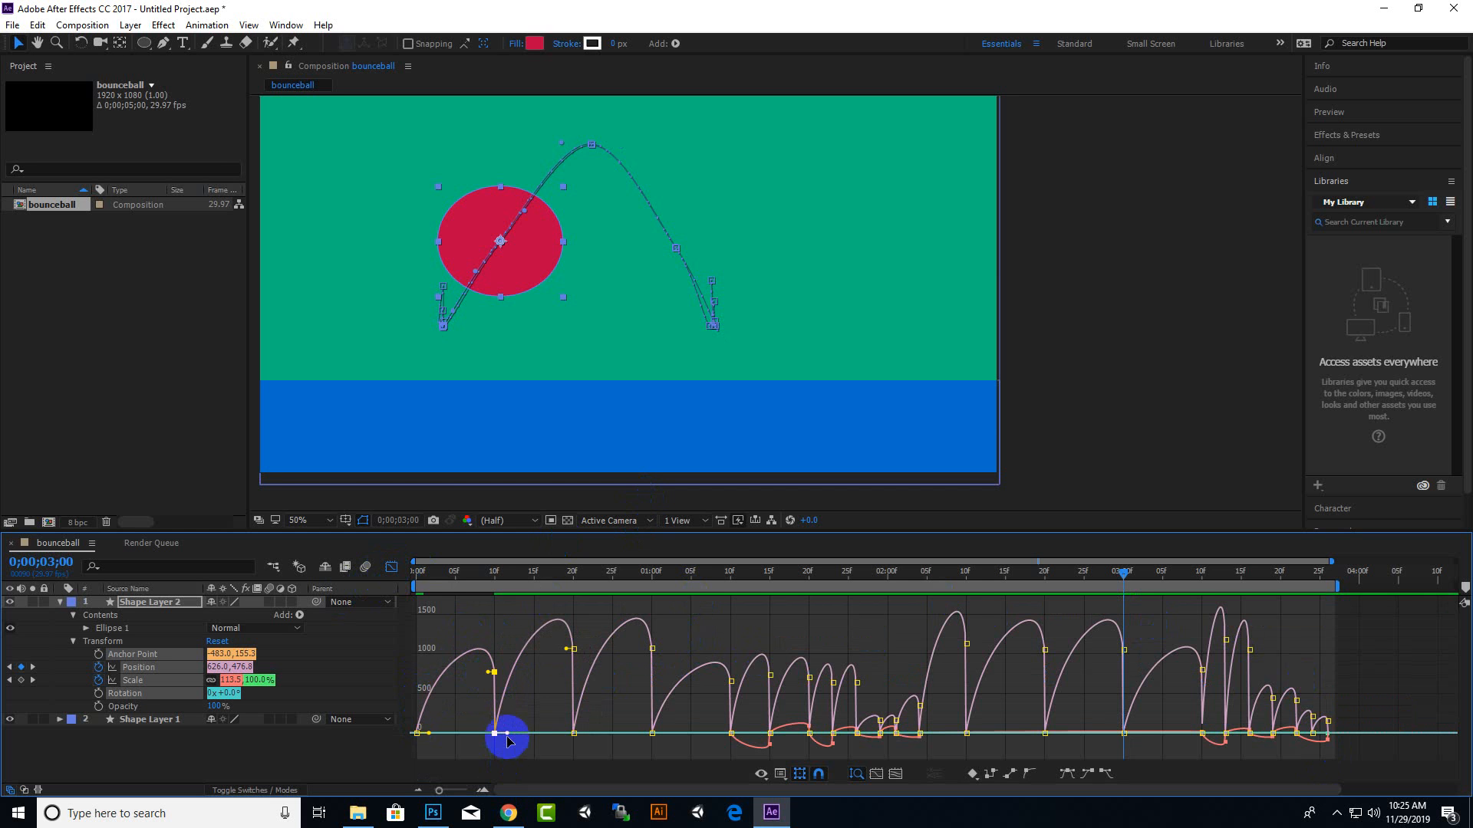
{"action": "mouse_move", "coordinate": [504, 740]}
{"action": "left_mouse_down"}
{"action": "mouse_move", "coordinate": [518, 742]}
{"action": "mouse_move", "coordinate": [486, 735]}
{"action": "left_mouse_up"}
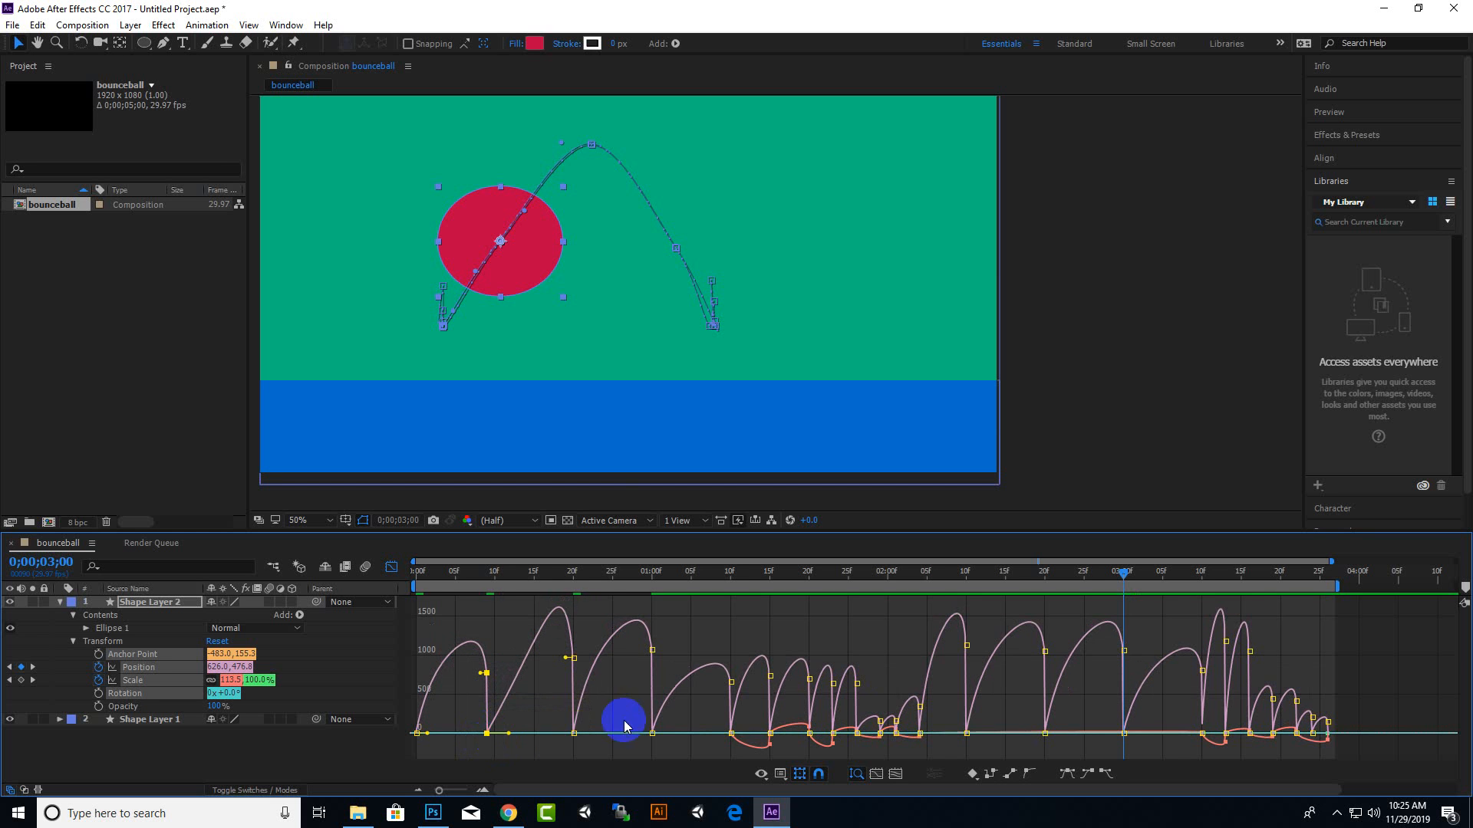
Lengthen the outgoing position ease at 0:20, 1:00, 1:10 (about 71% influence) and 1:15, and preview the bounce
{"action": "left_click", "coordinate": [574, 734]}
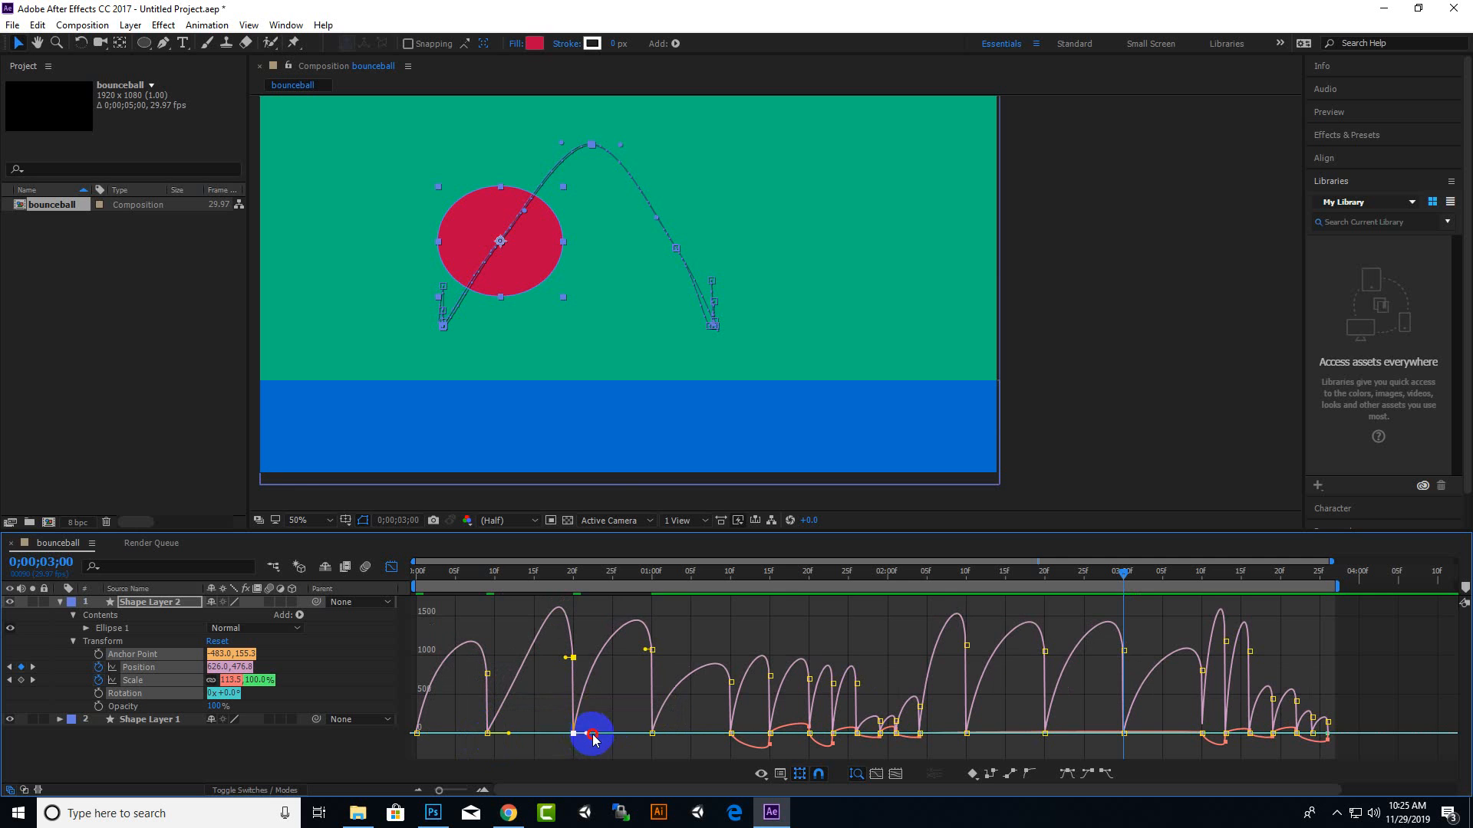
{"action": "left_click_drag", "start_coordinate": [593, 738], "coordinate": [745, 737]}
{"action": "left_click", "coordinate": [652, 737]}
{"action": "left_click", "coordinate": [730, 736]}
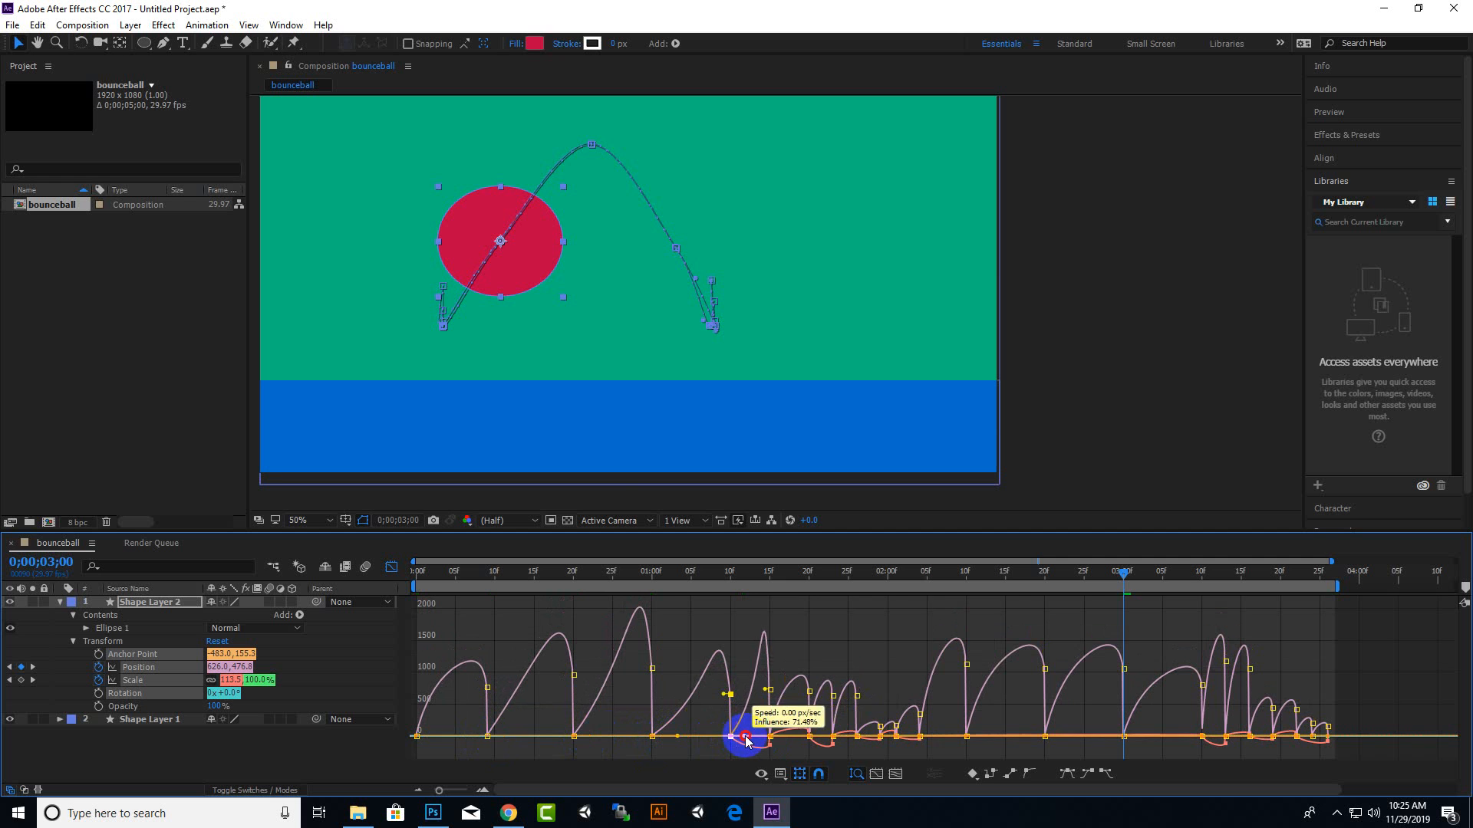
{"action": "left_click", "coordinate": [770, 736]}
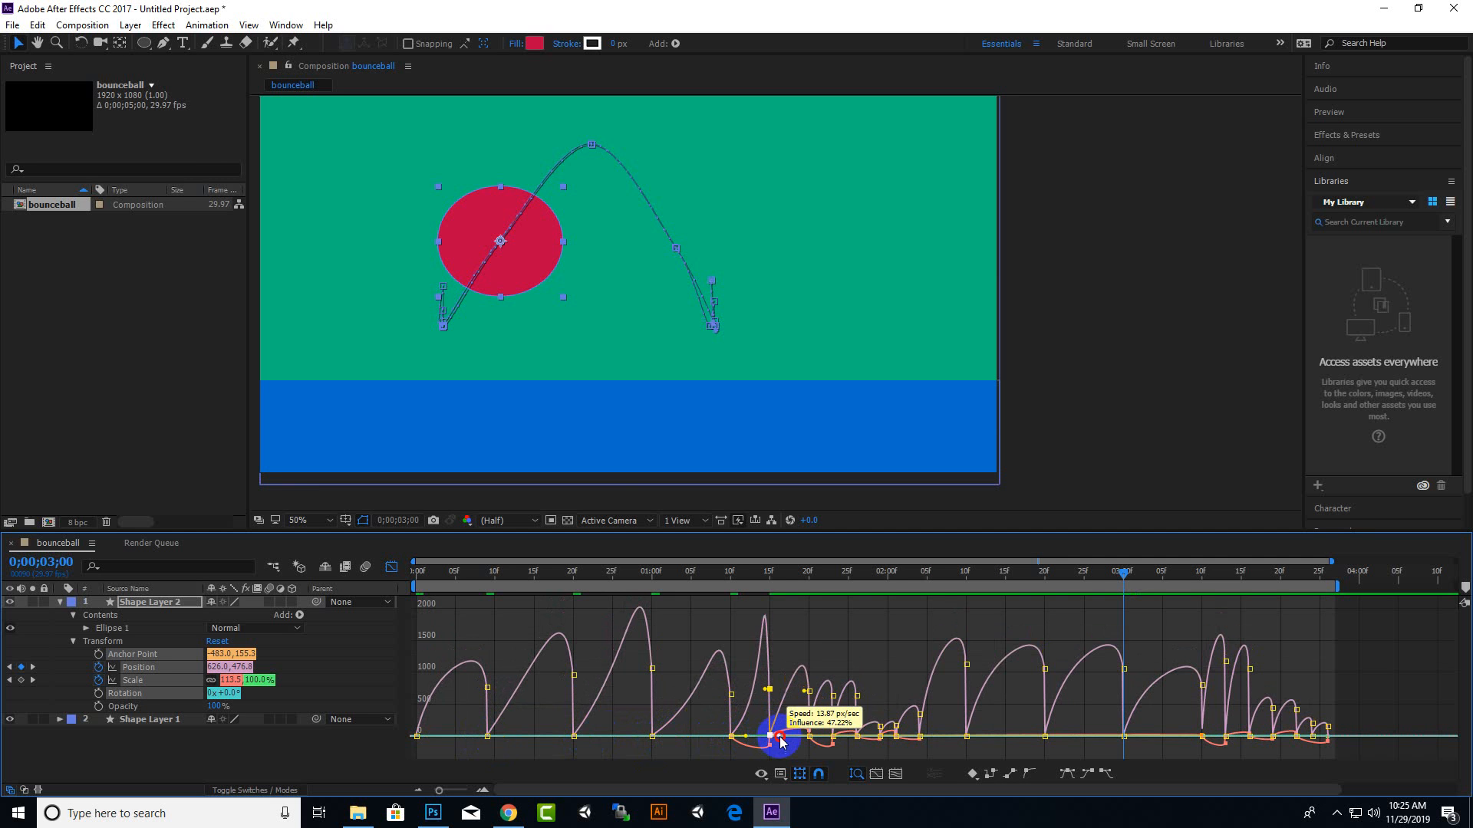
{"action": "left_click", "coordinate": [921, 715]}
{"action": "key", "text": "space"}
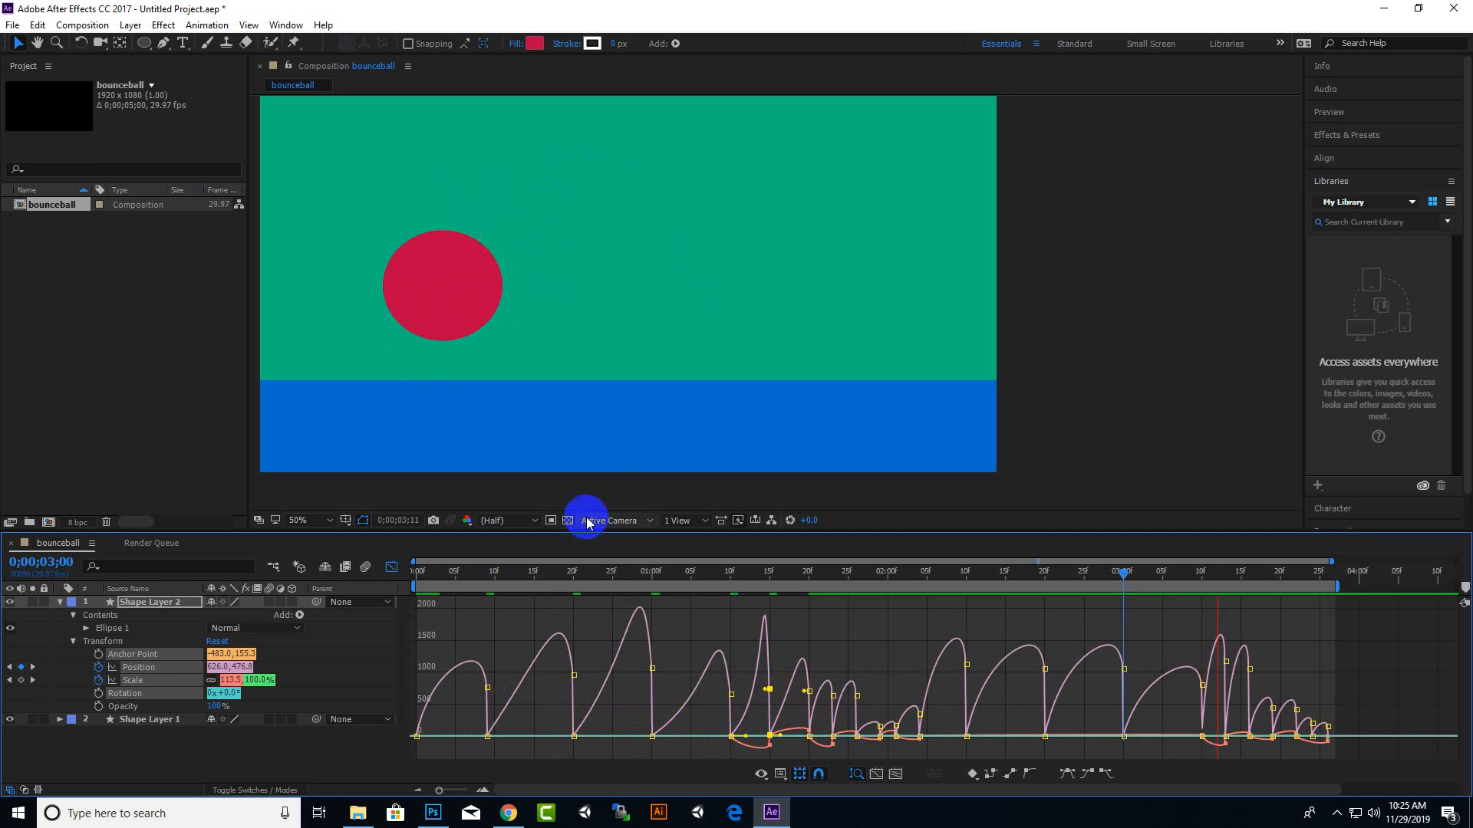